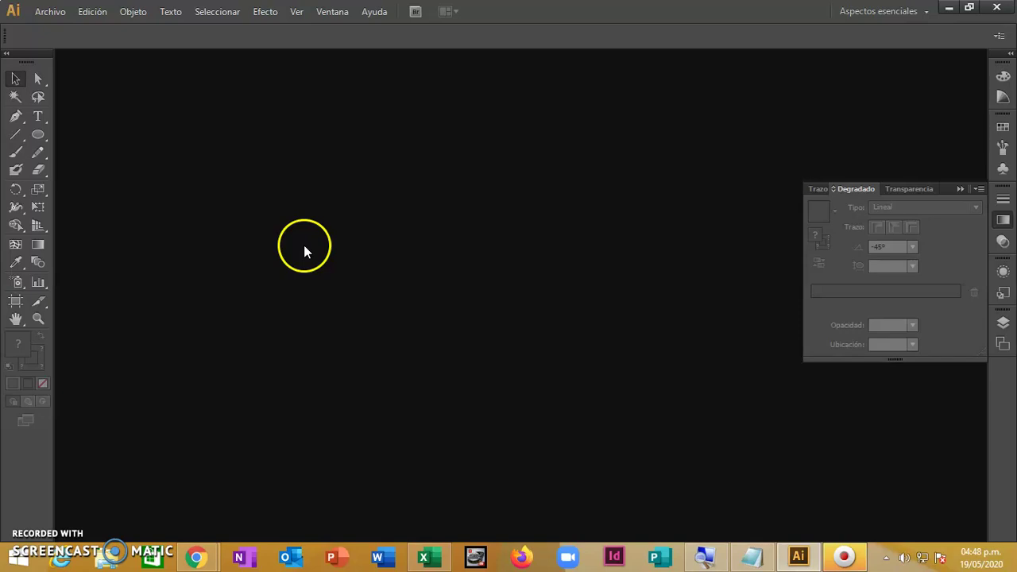
- Create the document 'Ejemplos con degradados' with two A4 artboards in millimetres
{"action": "left_click", "coordinate": [959, 189]}
{"action": "left_click", "coordinate": [50, 11]}
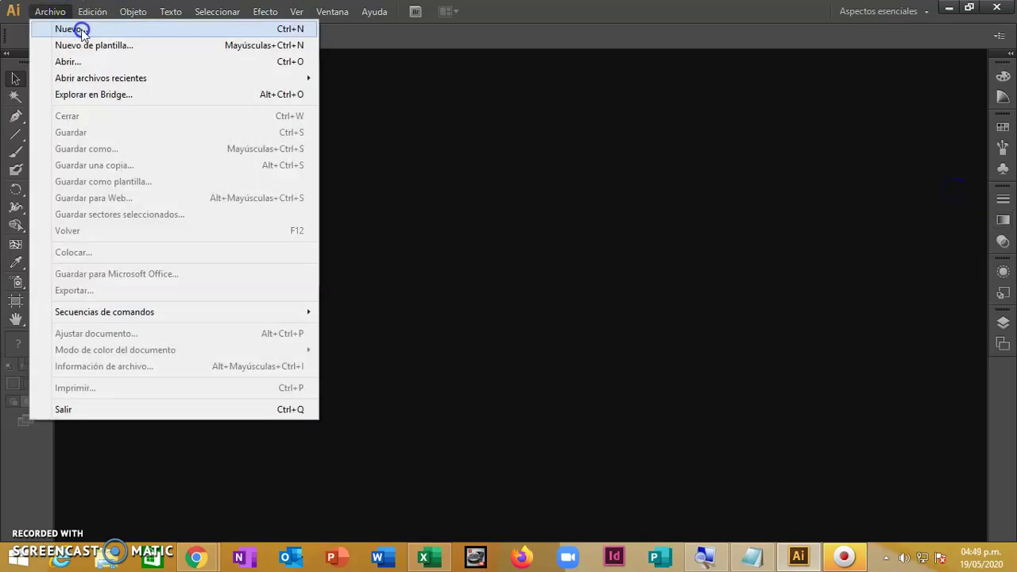
{"action": "left_click", "coordinate": [83, 30]}
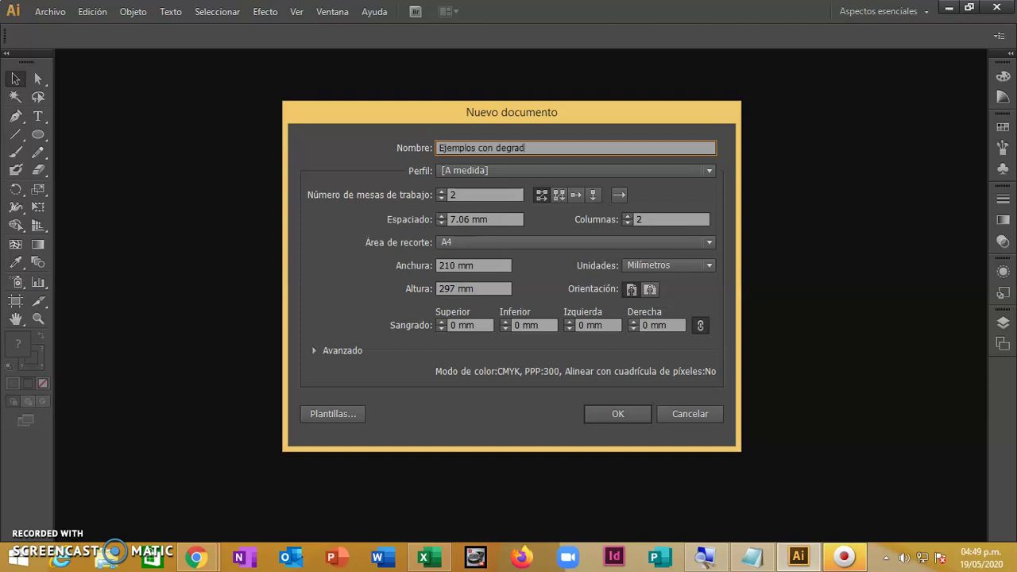
{"action": "type", "text": "Ejemplos con degradados"}
{"action": "left_click", "coordinate": [618, 413]}
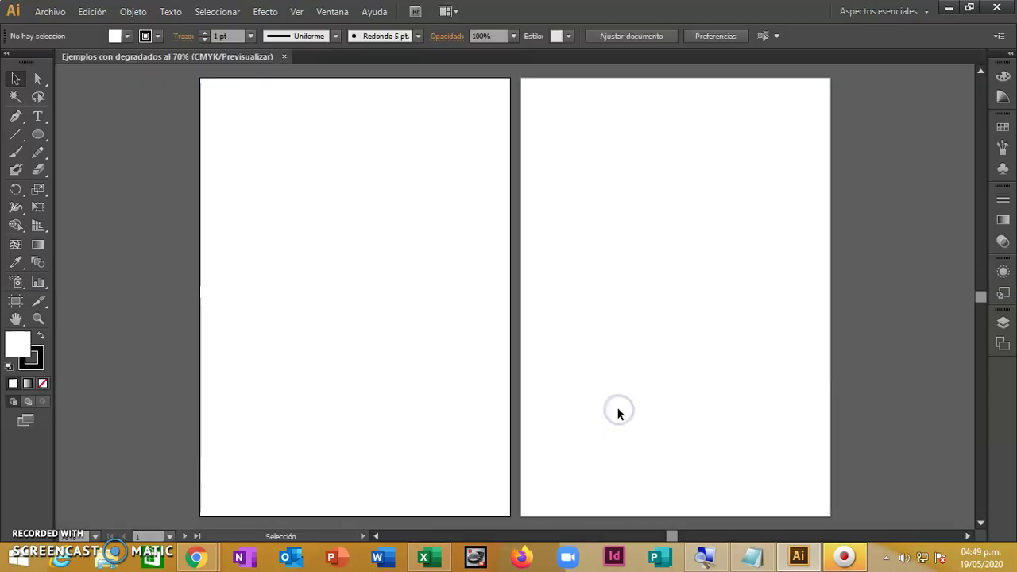
- Choose the Rounded Rectangle tool and start an exact-size rounded rectangle on the left artboard
{"action": "left_click", "coordinate": [35, 140]}
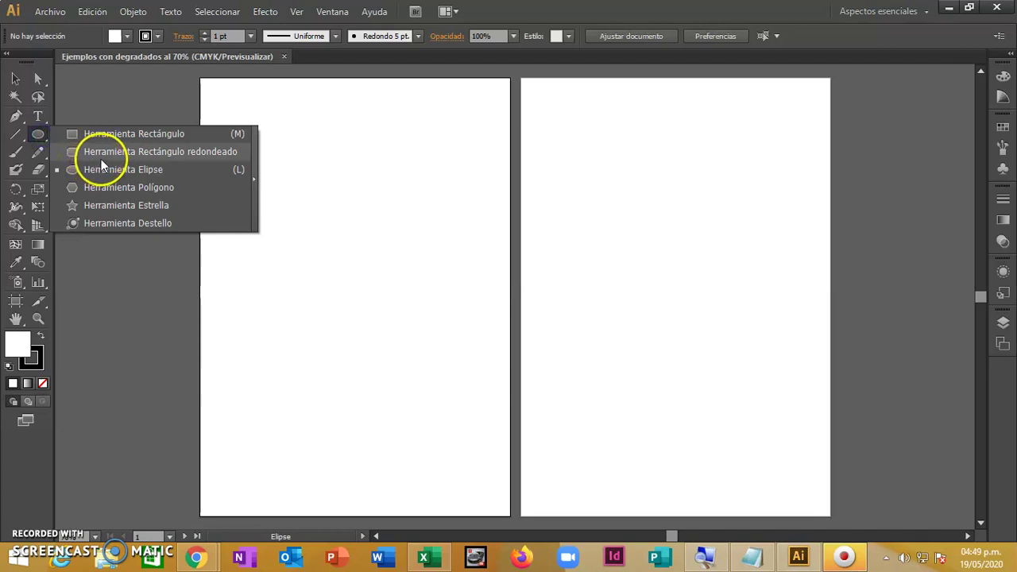
{"action": "left_click", "coordinate": [101, 158]}
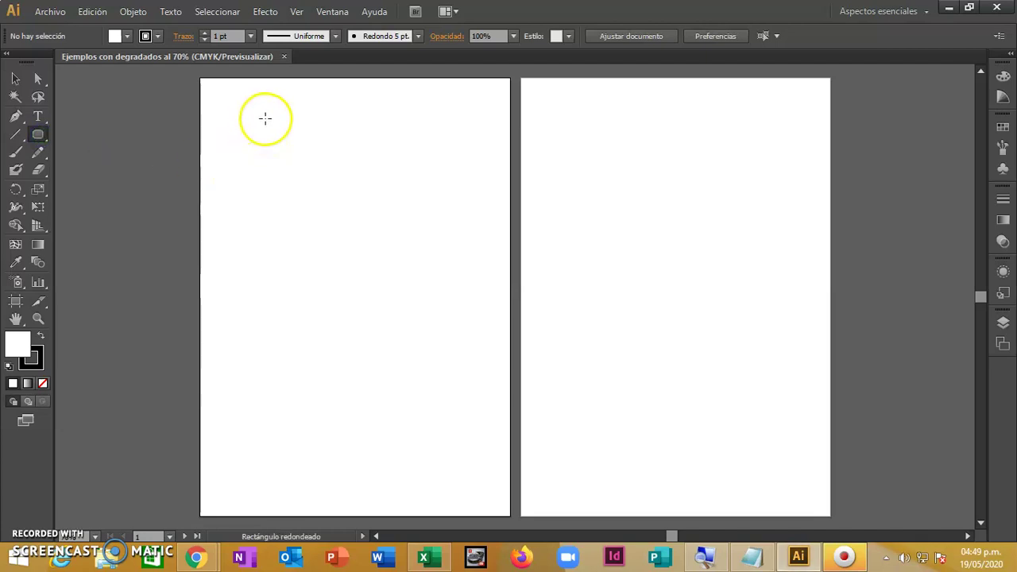
{"action": "left_click_drag", "start_coordinate": [266, 118], "coordinate": [461, 310]}
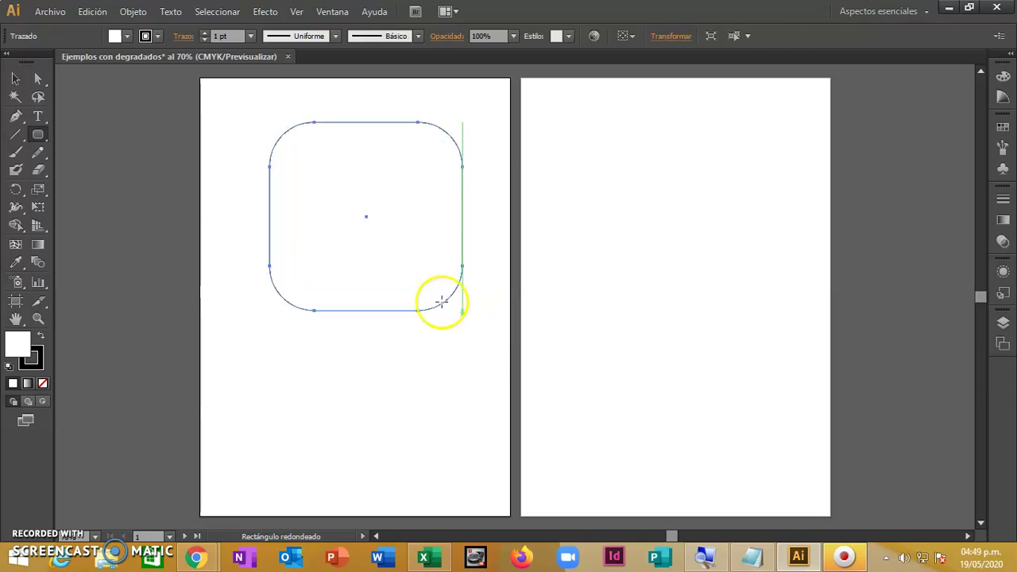
{"action": "key", "text": "ctrl+z"}
{"action": "left_click", "coordinate": [331, 185]}
- Create a 130 × 125 mm rounded rectangle with 25 mm corners and move it to the artboard top
{"action": "left_click_drag", "start_coordinate": [439, 223], "coordinate": [349, 161]}
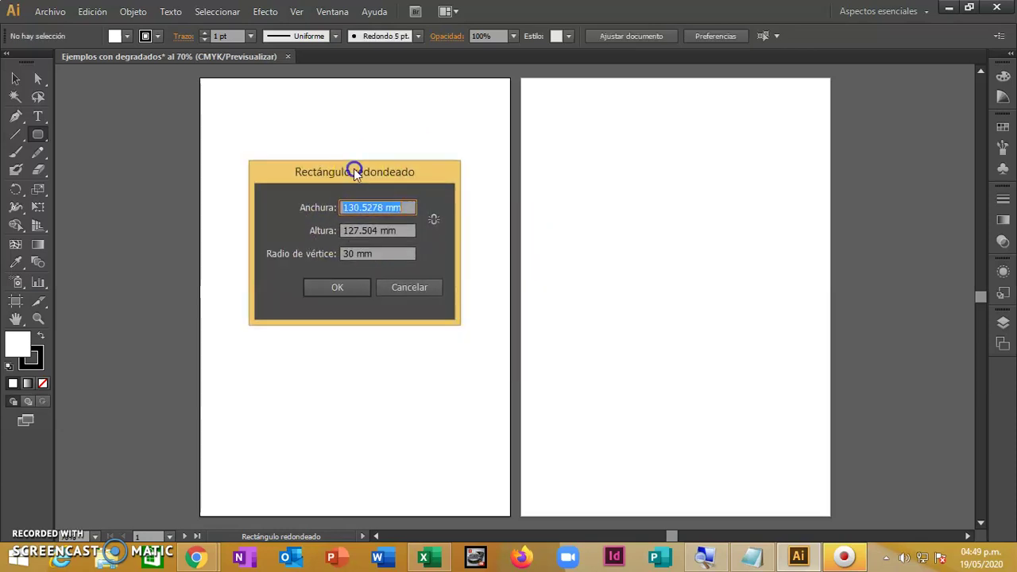
{"action": "type", "text": "130"}
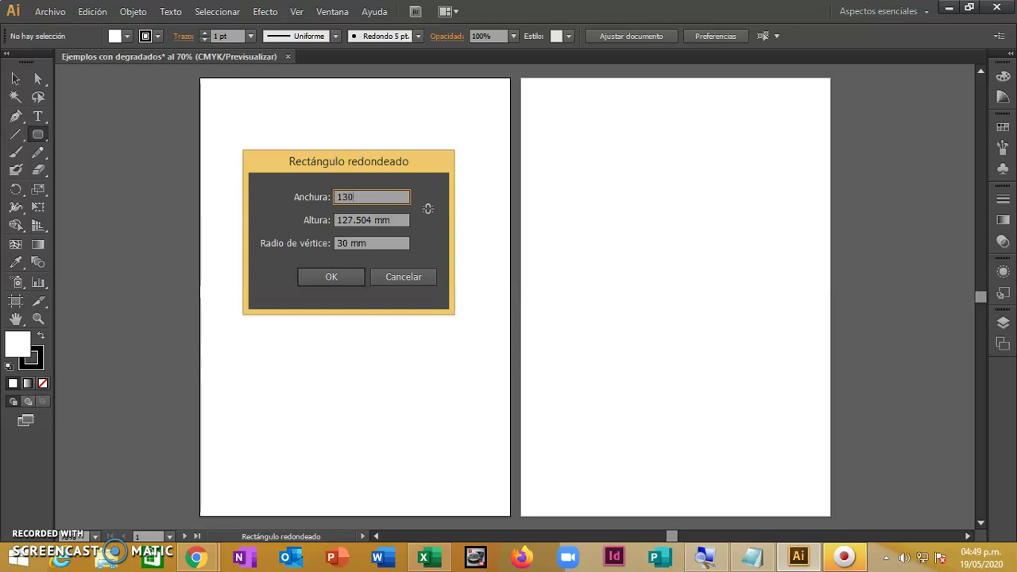
{"action": "key", "text": "Tab"}
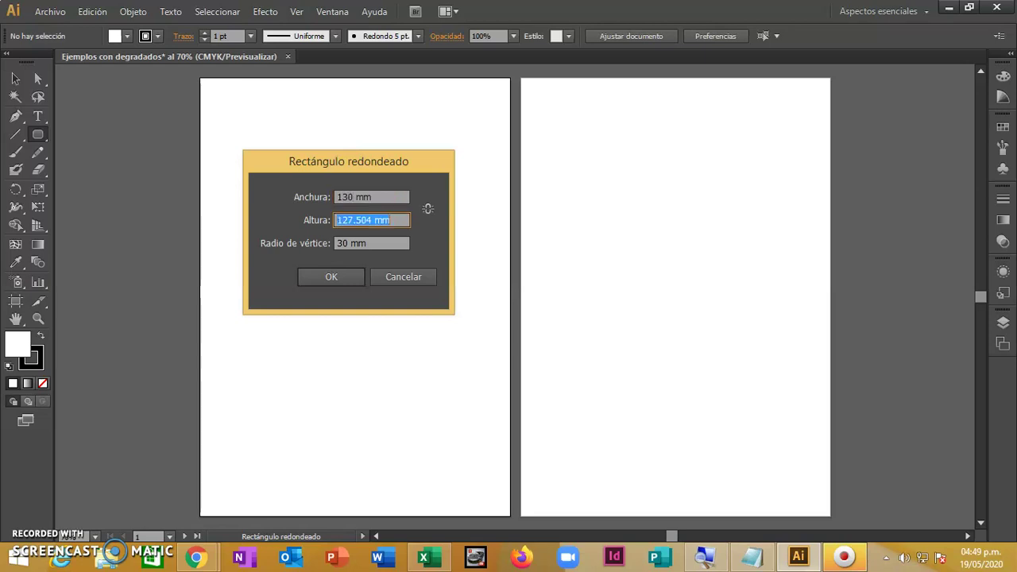
{"action": "type", "text": "125"}
{"action": "left_click_drag", "start_coordinate": [347, 244], "coordinate": [328, 246]}
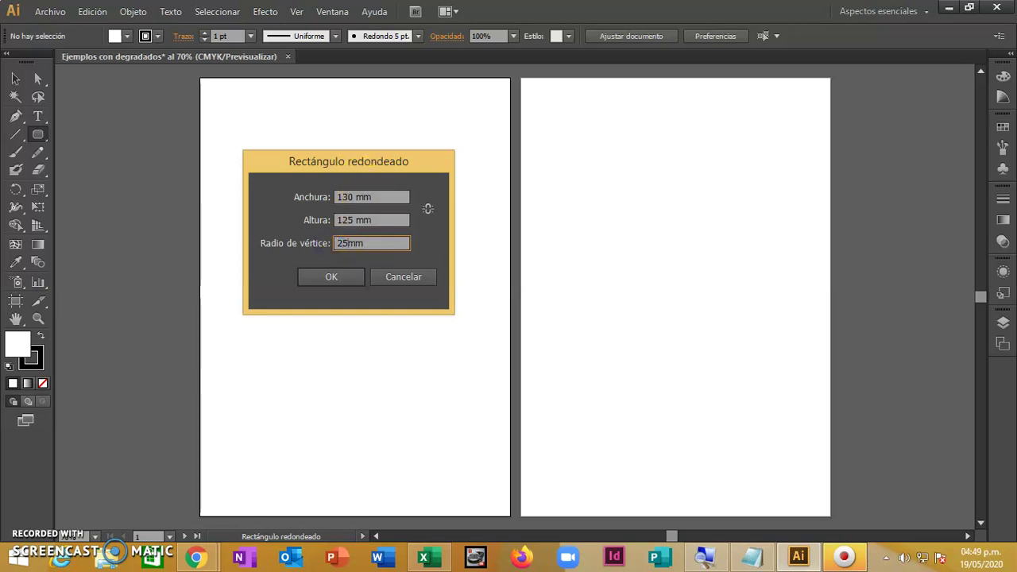
{"action": "left_click", "coordinate": [349, 278]}
{"action": "left_click", "coordinate": [15, 79]}
{"action": "mouse_move", "coordinate": [434, 219]}
{"action": "left_mouse_down"}
{"action": "mouse_move", "coordinate": [346, 139]}
{"action": "mouse_move", "coordinate": [360, 132]}
{"action": "left_mouse_up"}
- Give the rectangle a linear gradient at a 45° angle
{"action": "left_click", "coordinate": [1002, 220]}
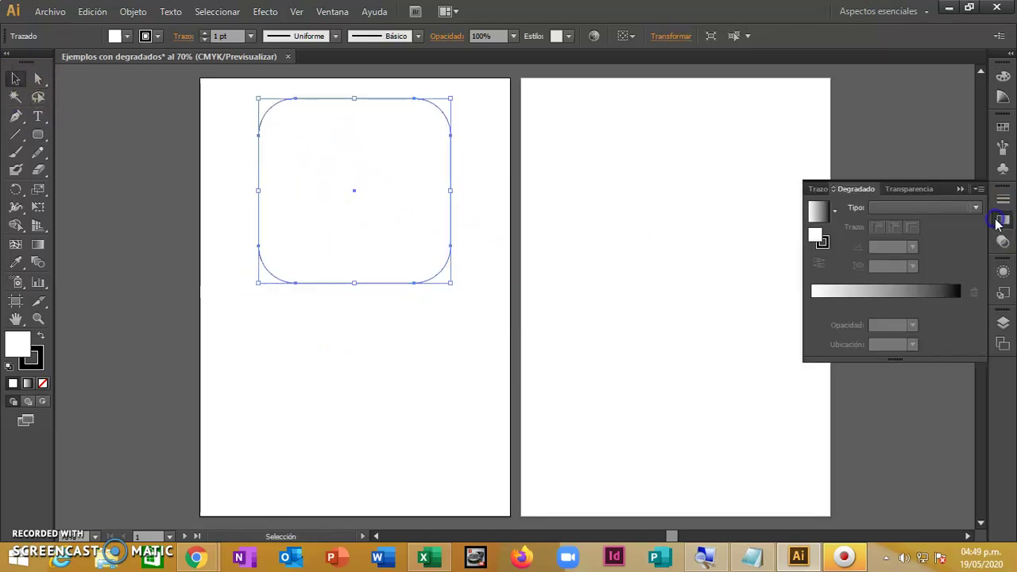
{"action": "left_click", "coordinate": [948, 208]}
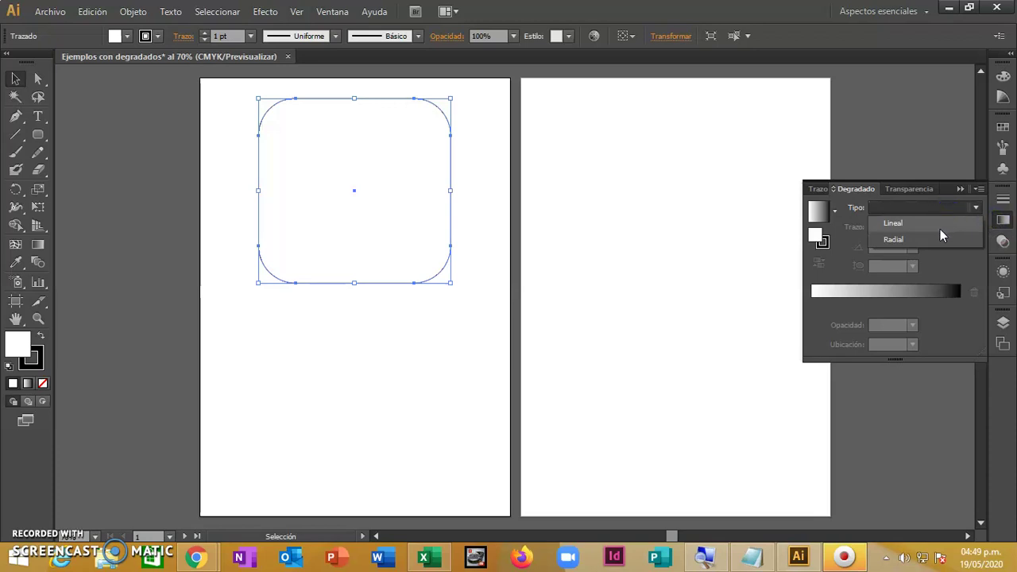
{"action": "left_click", "coordinate": [938, 225]}
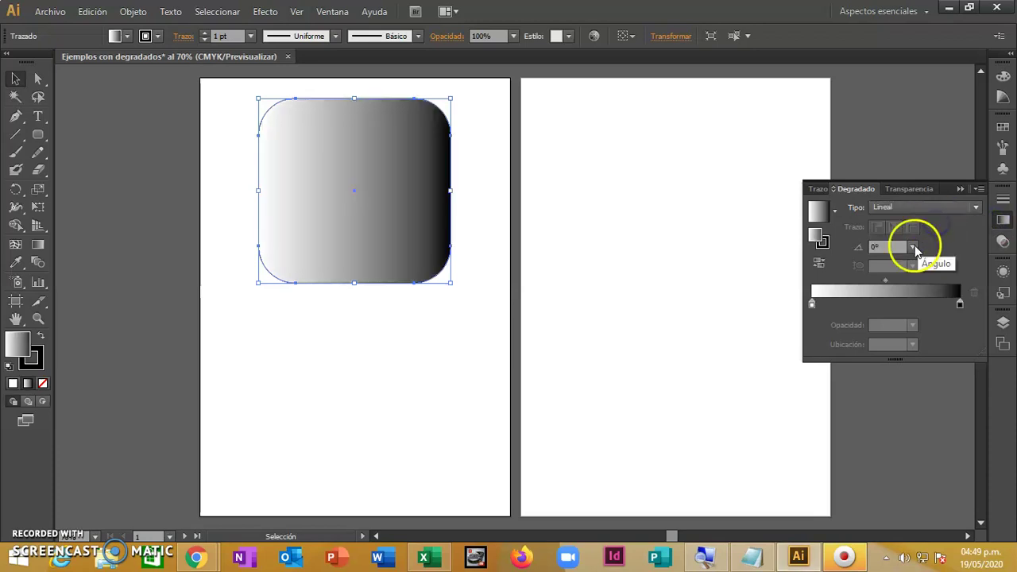
{"action": "left_click", "coordinate": [916, 247]}
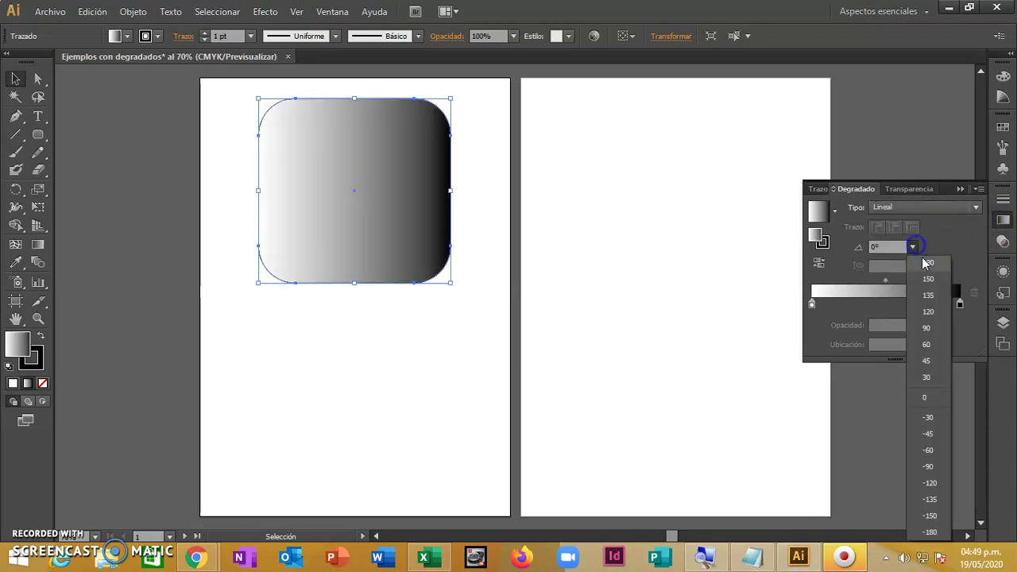
{"action": "left_click", "coordinate": [929, 367]}
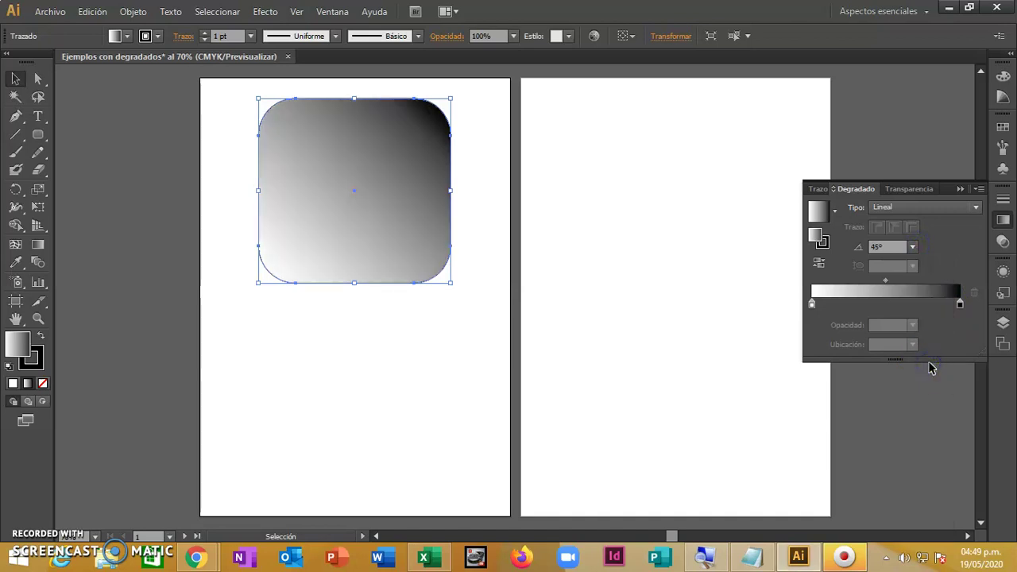
- Colour the gradient stops yellow-green at the start and yellow at the end
{"action": "left_click", "coordinate": [812, 305]}
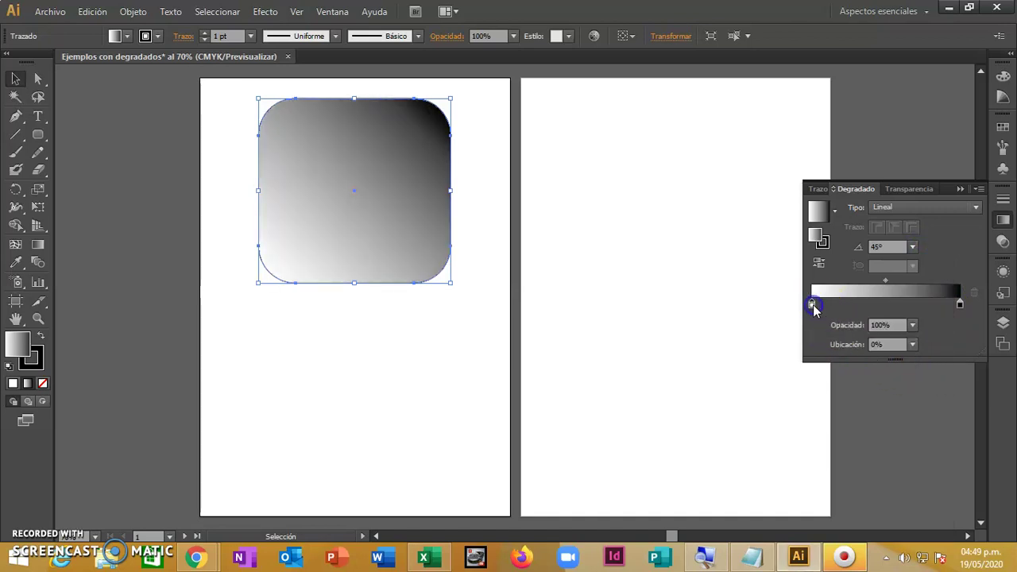
{"action": "double_click", "coordinate": [813, 305]}
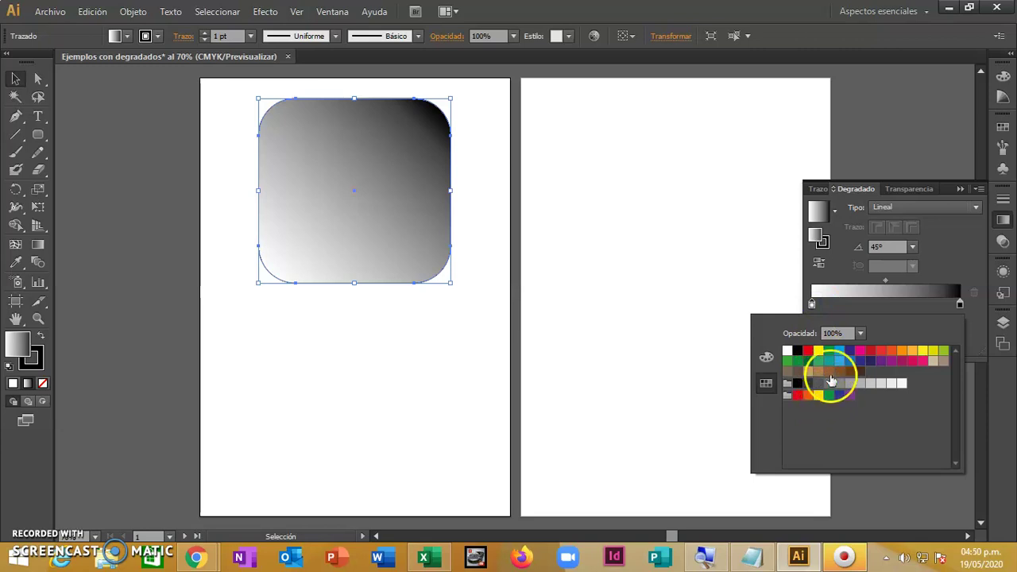
{"action": "left_click", "coordinate": [943, 350]}
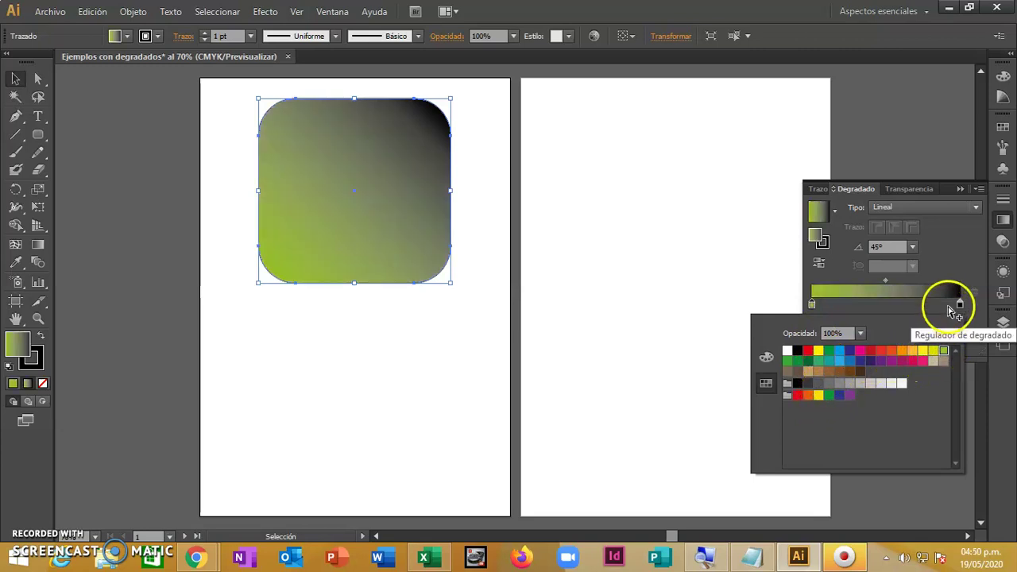
{"action": "double_click", "coordinate": [959, 305]}
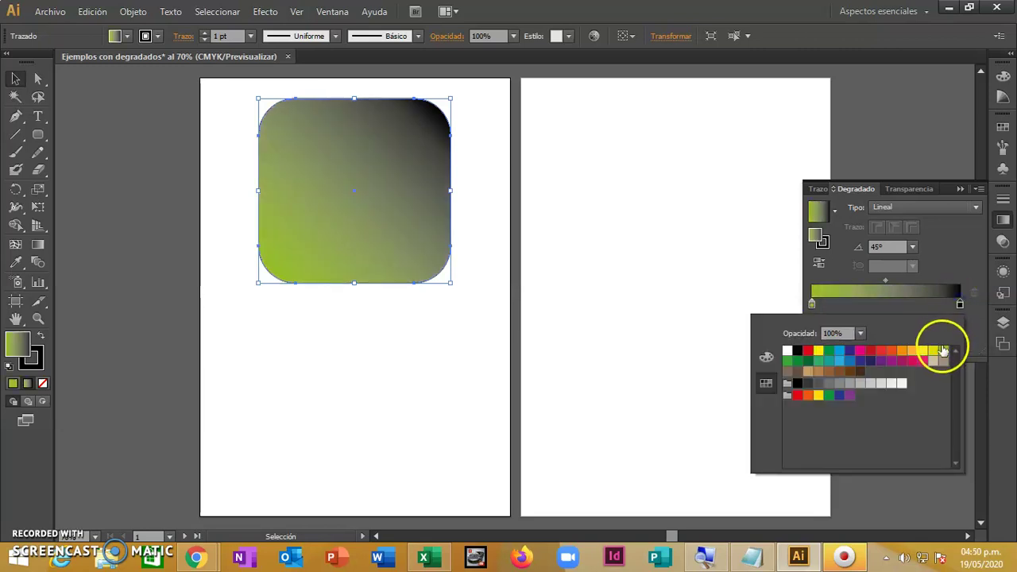
{"action": "left_click", "coordinate": [787, 351]}
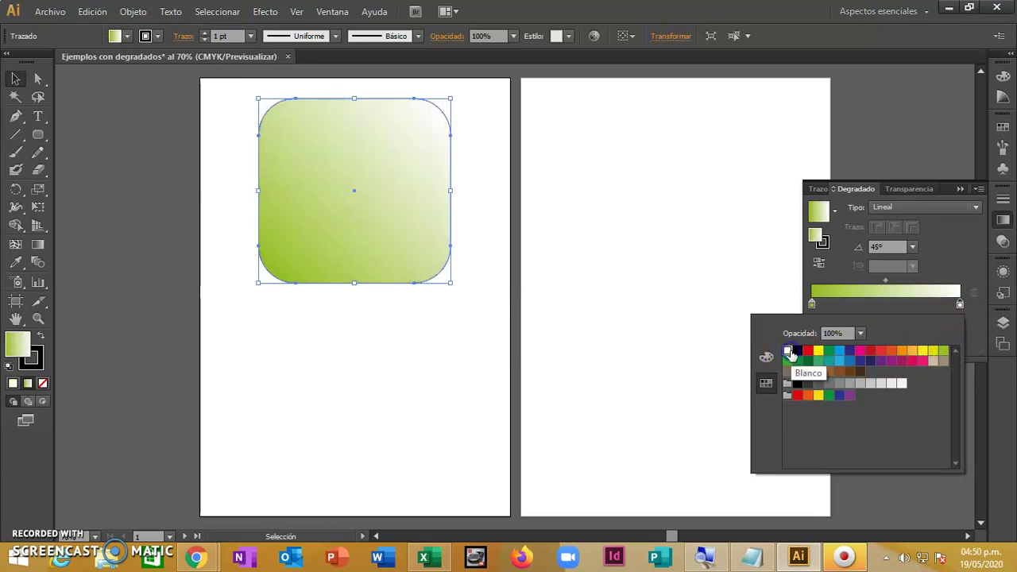
{"action": "left_click", "coordinate": [923, 350]}
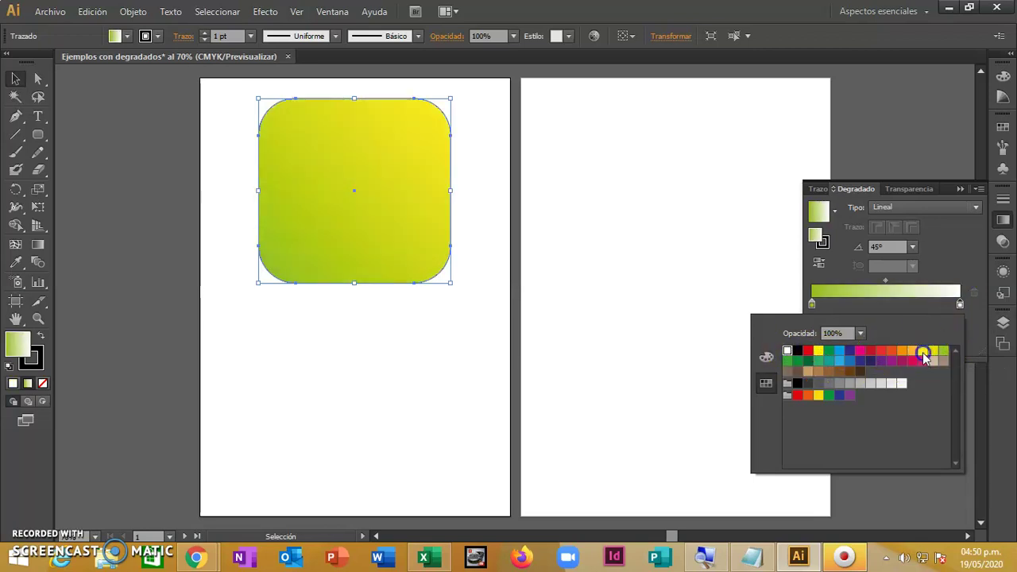
{"action": "left_click", "coordinate": [933, 350]}
{"action": "left_click", "coordinate": [902, 351]}
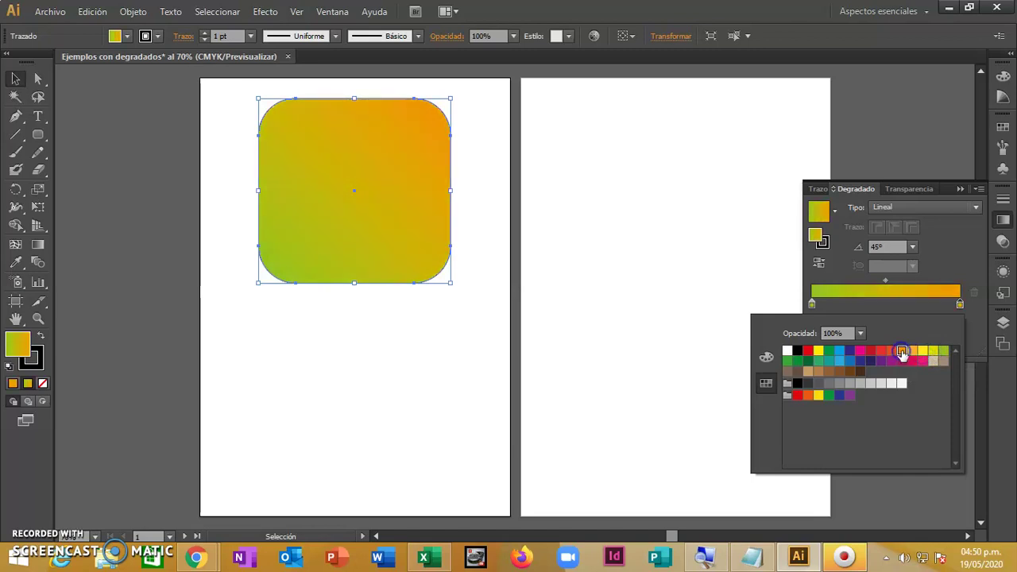
{"action": "left_click", "coordinate": [922, 350]}
{"action": "left_click", "coordinate": [933, 350]}
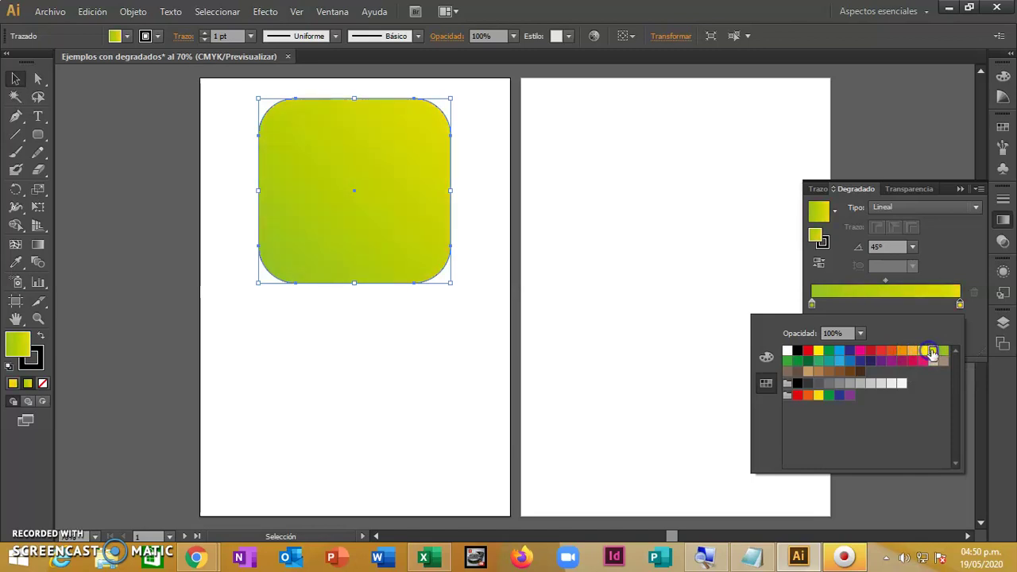
{"action": "left_click", "coordinate": [943, 351]}
{"action": "left_click", "coordinate": [922, 350]}
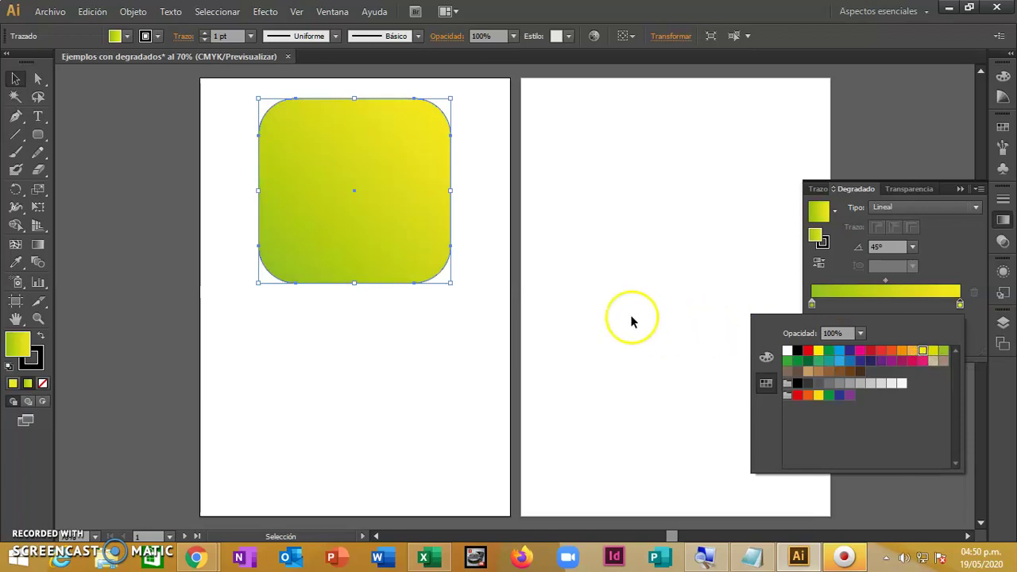
{"action": "left_click", "coordinate": [593, 273]}
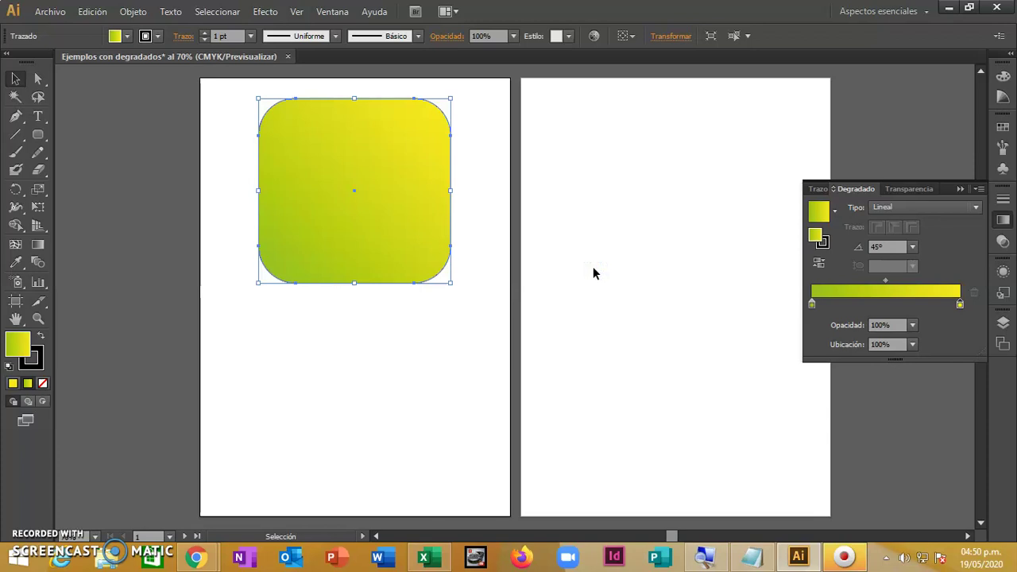
- Set the rounded rectangle's stroke to dark green at 3 pt weight, then deselect it
{"action": "left_click", "coordinate": [579, 280]}
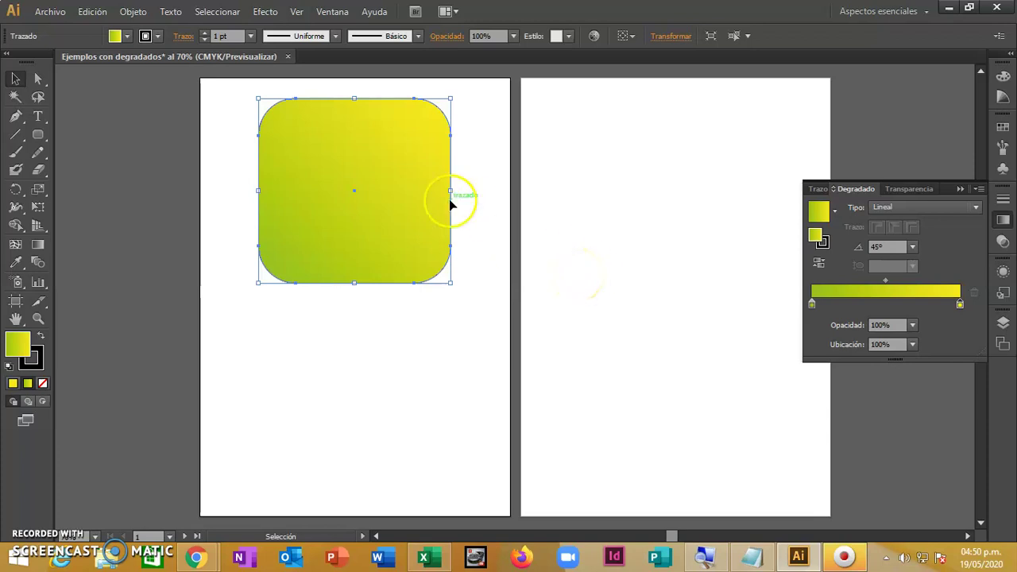
{"action": "left_click", "coordinate": [158, 36]}
{"action": "left_click", "coordinate": [73, 71]}
{"action": "left_click", "coordinate": [208, 34]}
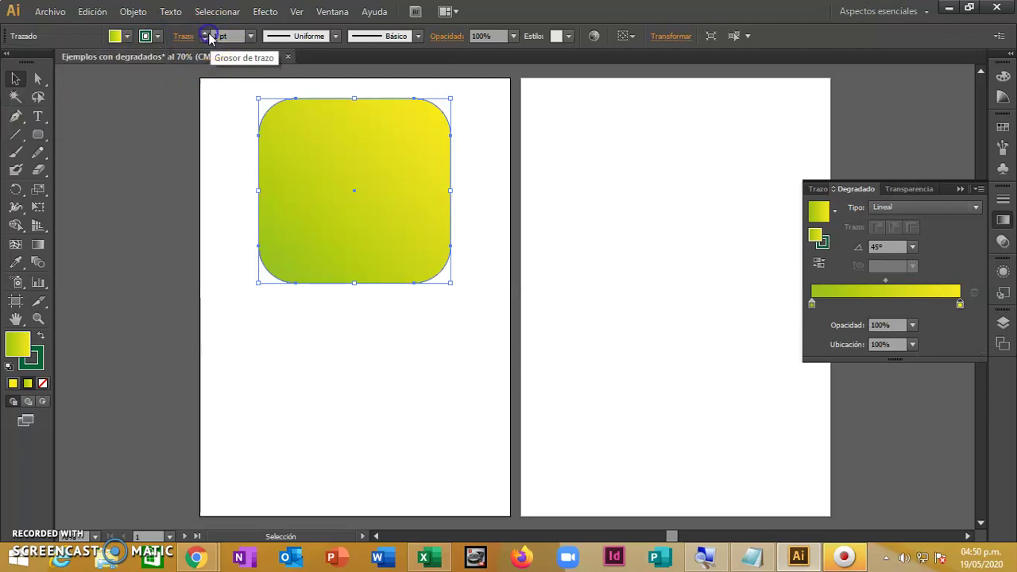
{"action": "left_click", "coordinate": [205, 32]}
{"action": "left_click", "coordinate": [367, 337]}
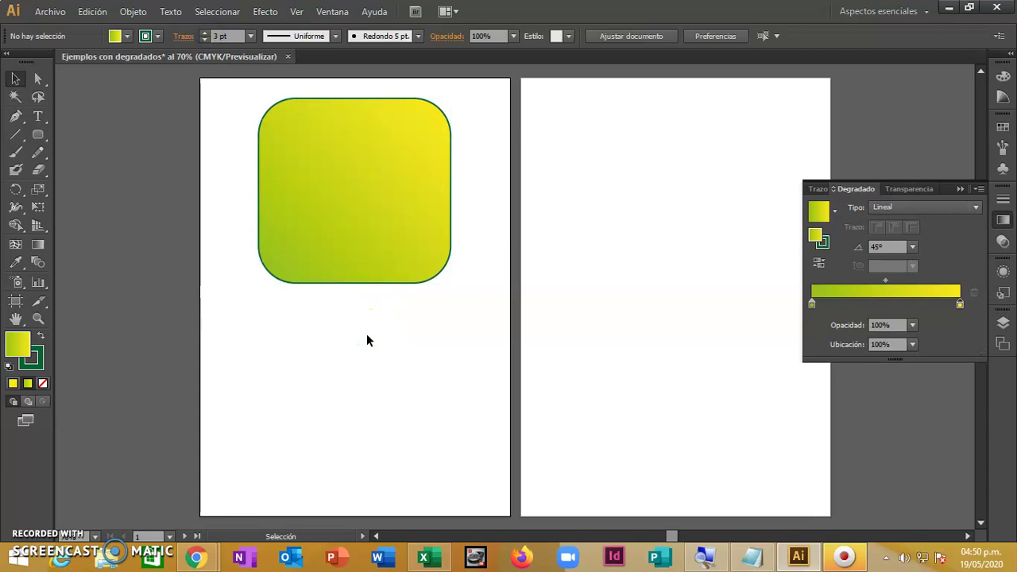
{"action": "left_click", "coordinate": [37, 135]}
- Draw an upright five-pointed star on the right artboard
{"action": "left_click", "coordinate": [89, 205]}
{"action": "left_click_drag", "start_coordinate": [597, 230], "coordinate": [624, 281]}
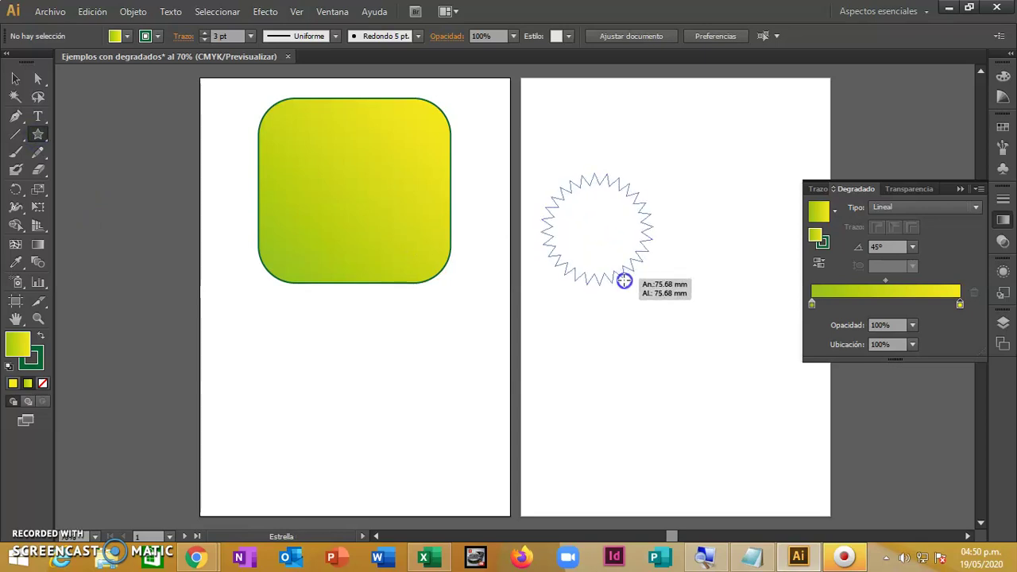
{"action": "left_click_drag", "start_coordinate": [624, 281], "coordinate": [624, 280]}
{"action": "key", "text": "Down"}
{"action": "key", "text": "Down"}
{"action": "key", "text": "Down"}
{"action": "key", "text": "Down"}
{"action": "key", "text": "Down"}
{"action": "key", "text": "Down"}
{"action": "key", "text": "Down"}
{"action": "key", "text": "Down"}
{"action": "key", "text": "Down"}
{"action": "key", "text": "Down"}
{"action": "key", "text": "Down"}
{"action": "key", "text": "Down"}
{"action": "key", "text": "Down"}
{"action": "key", "text": "Down"}
{"action": "key", "text": "Down"}
{"action": "key", "text": "Down"}
{"action": "key", "text": "Down"}
{"action": "key", "text": "Up"}
{"action": "key", "text": "Up"}
{"action": "key", "text": "Down"}
{"action": "key", "text": "Up"}
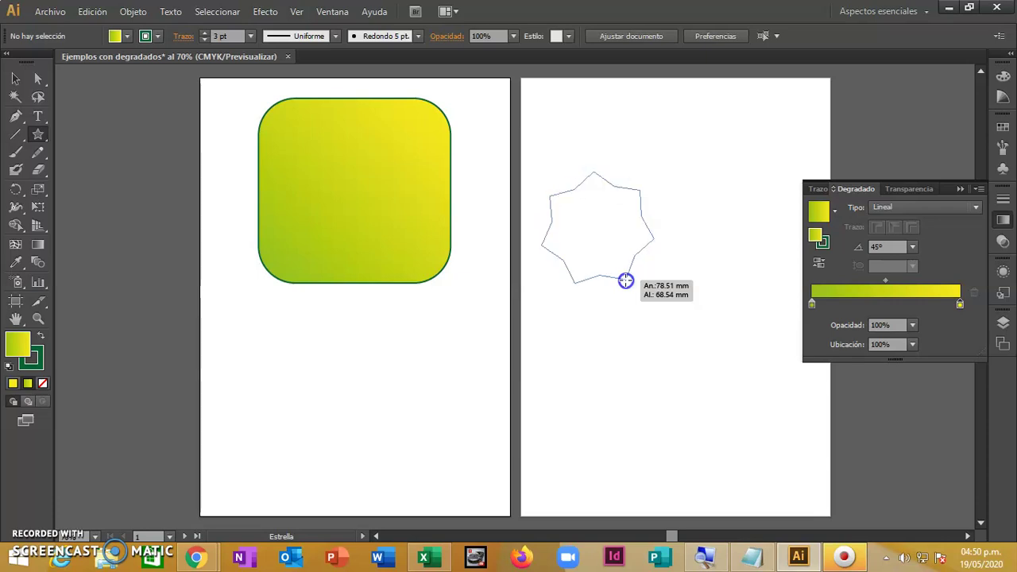
{"action": "key", "text": "Down"}
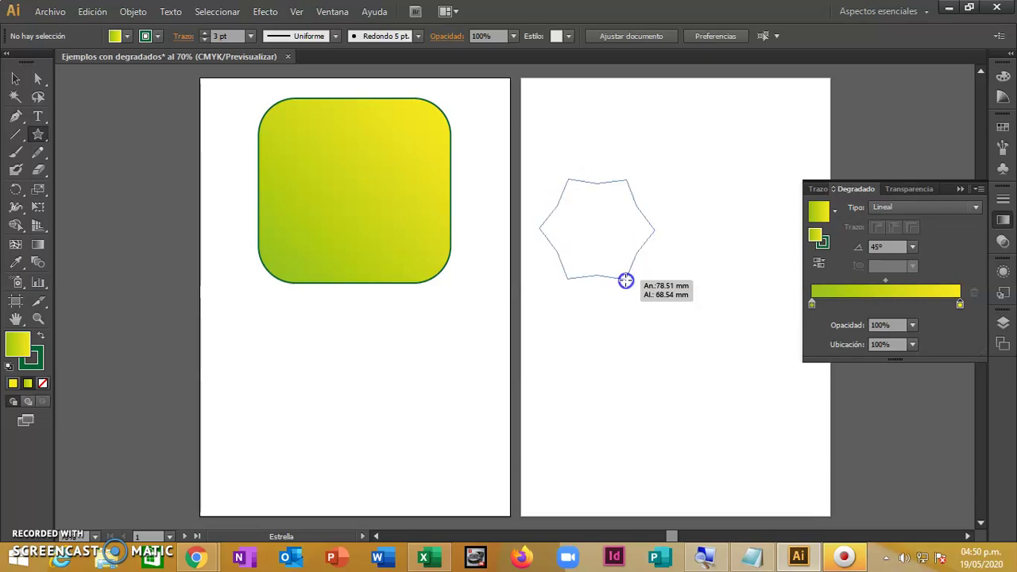
{"action": "key", "text": "Down"}
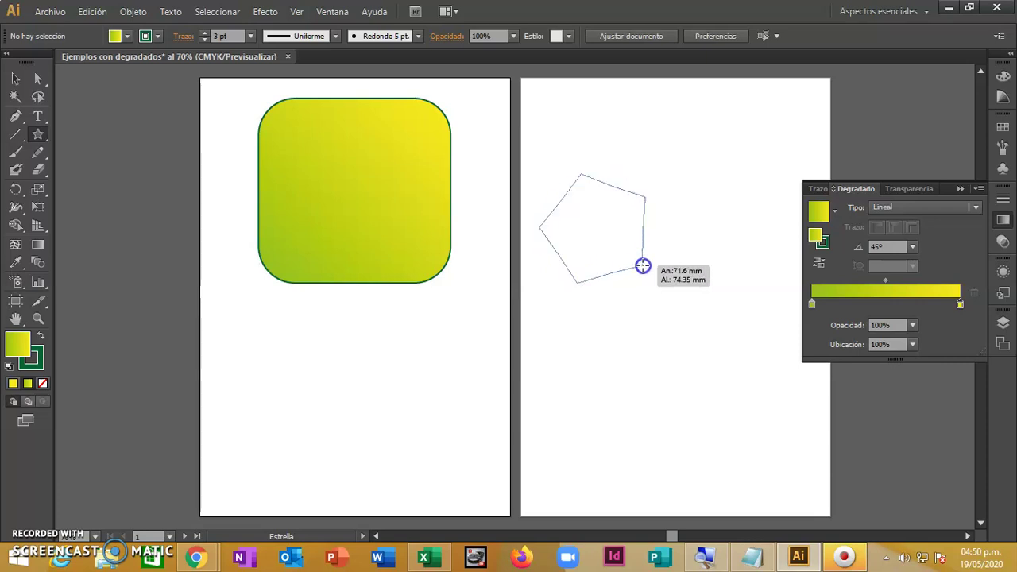
{"action": "mouse_move", "coordinate": [641, 273]}
{"action": "left_mouse_down"}
{"action": "mouse_move", "coordinate": [631, 277]}
{"action": "mouse_move", "coordinate": [611, 241]}
{"action": "mouse_move", "coordinate": [627, 239]}
{"action": "left_mouse_up"}
- Try a second star with radius 20 from the Star dialog, then undo it
{"action": "left_click", "coordinate": [722, 352]}
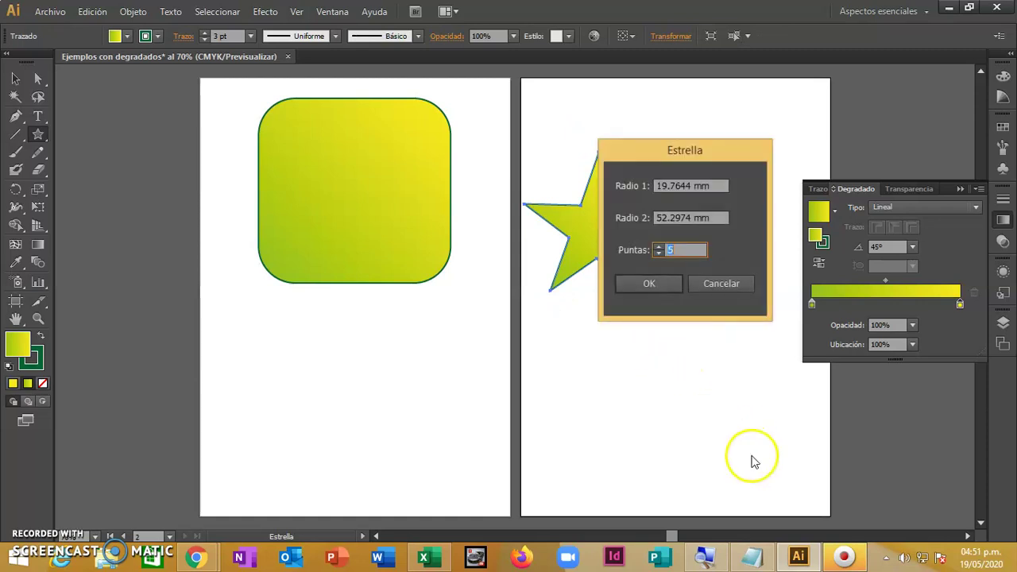
{"action": "left_click_drag", "start_coordinate": [691, 185], "coordinate": [616, 187]}
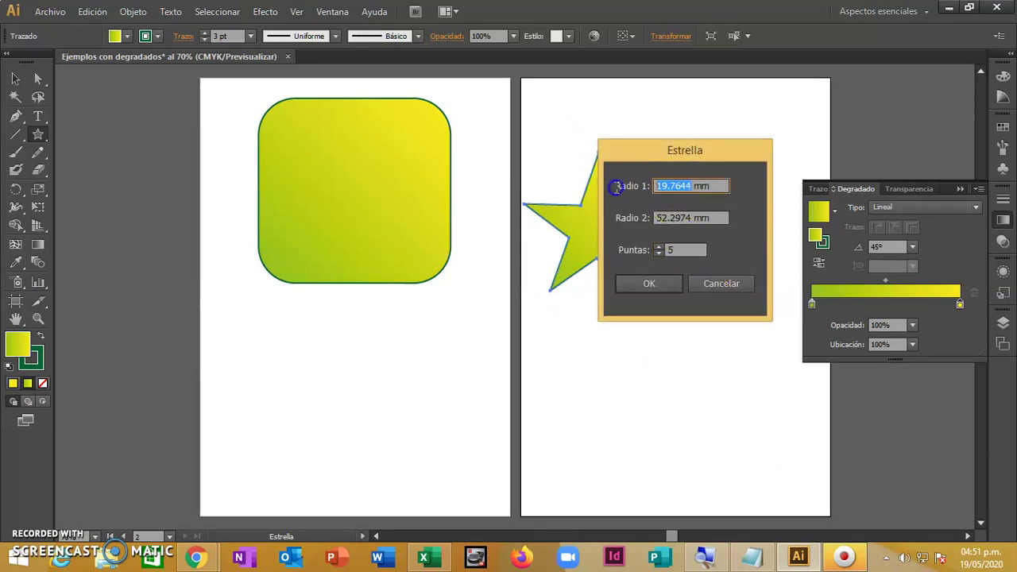
{"action": "type", "text": "20"}
{"action": "left_click", "coordinate": [682, 215]}
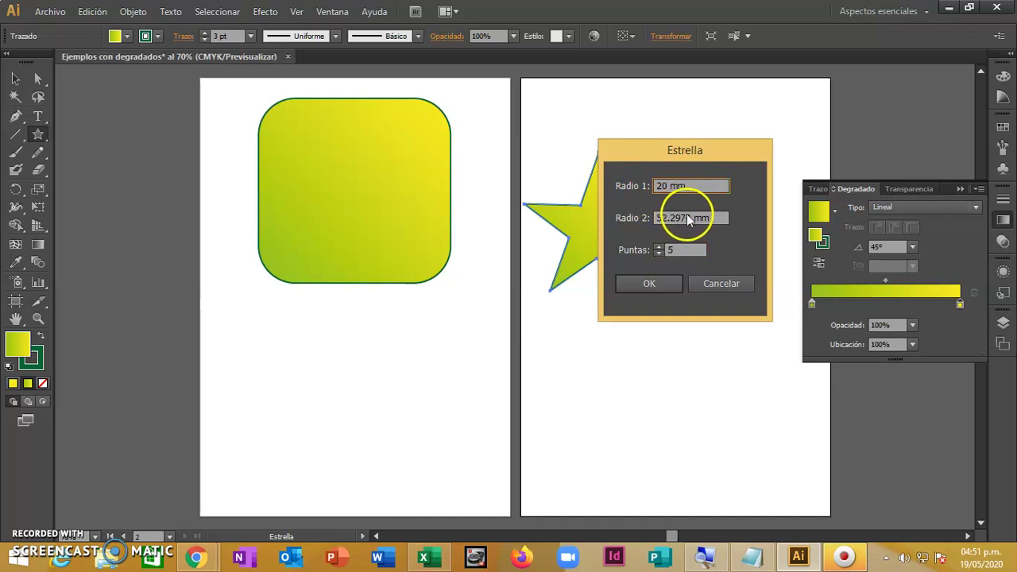
{"action": "left_click_drag", "start_coordinate": [690, 216], "coordinate": [638, 220]}
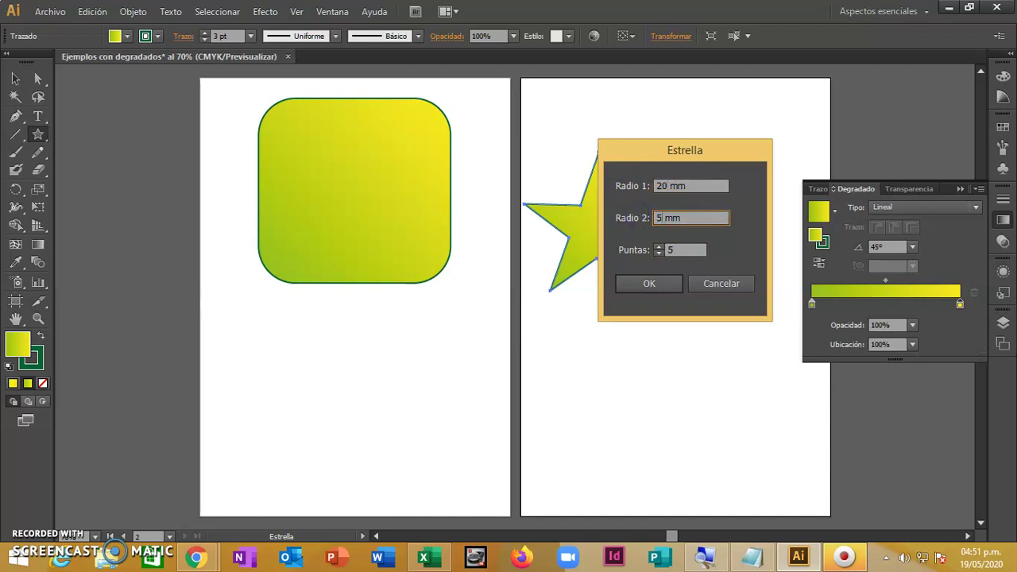
{"action": "left_click", "coordinate": [662, 283]}
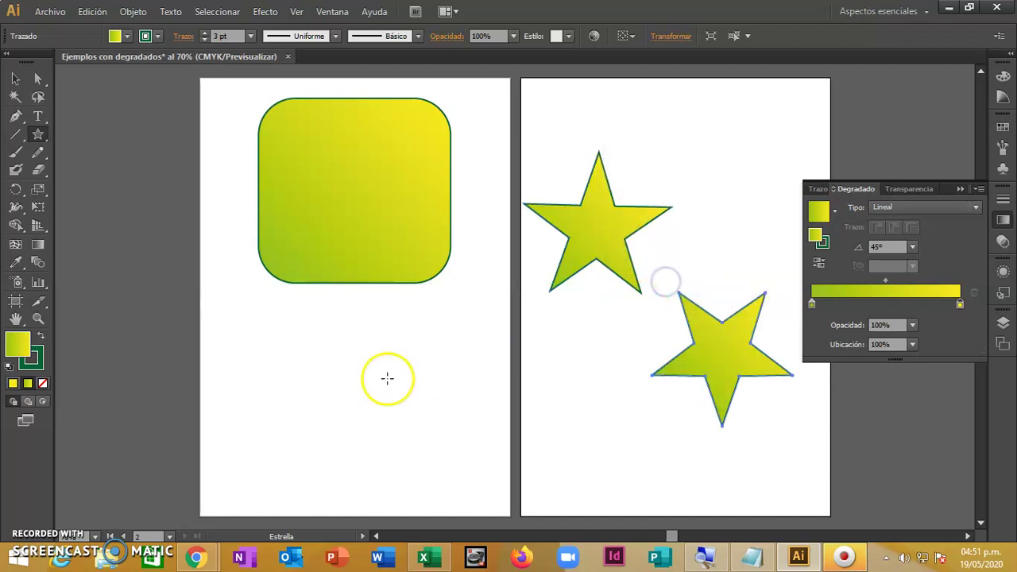
{"action": "key", "text": "ctrl+z"}
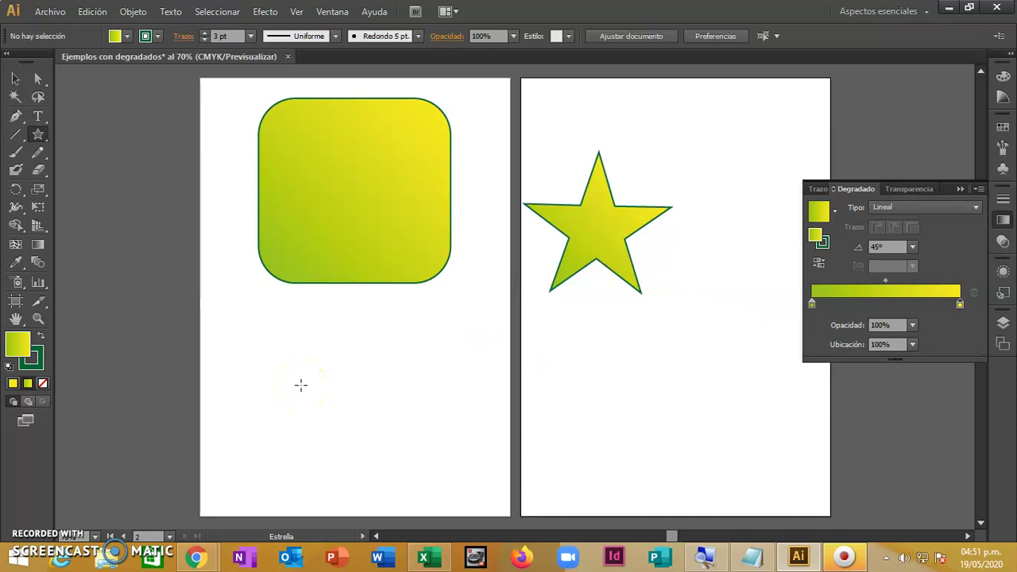
- Move the star onto the rounded square and thin its outline to 1 pt
{"action": "left_click", "coordinate": [16, 78]}
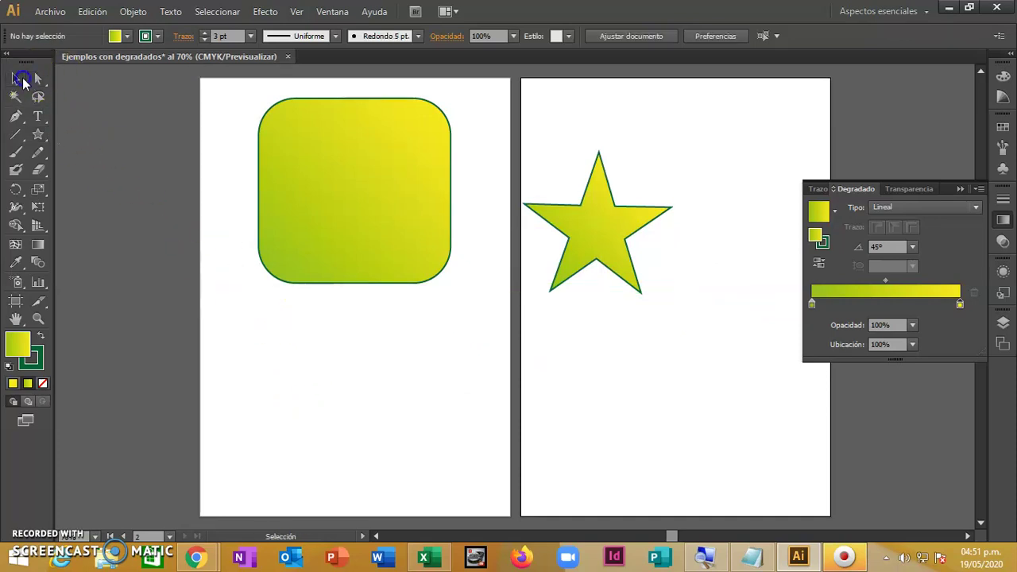
{"action": "left_click_drag", "start_coordinate": [603, 236], "coordinate": [362, 206]}
{"action": "left_click", "coordinate": [518, 295]}
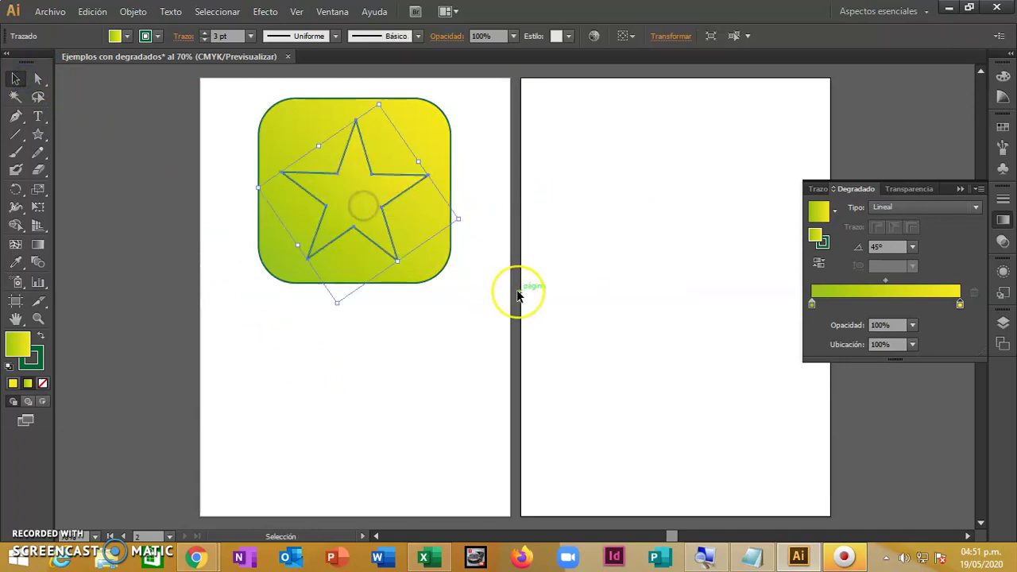
{"action": "left_click", "coordinate": [204, 38]}
{"action": "left_click", "coordinate": [204, 39]}
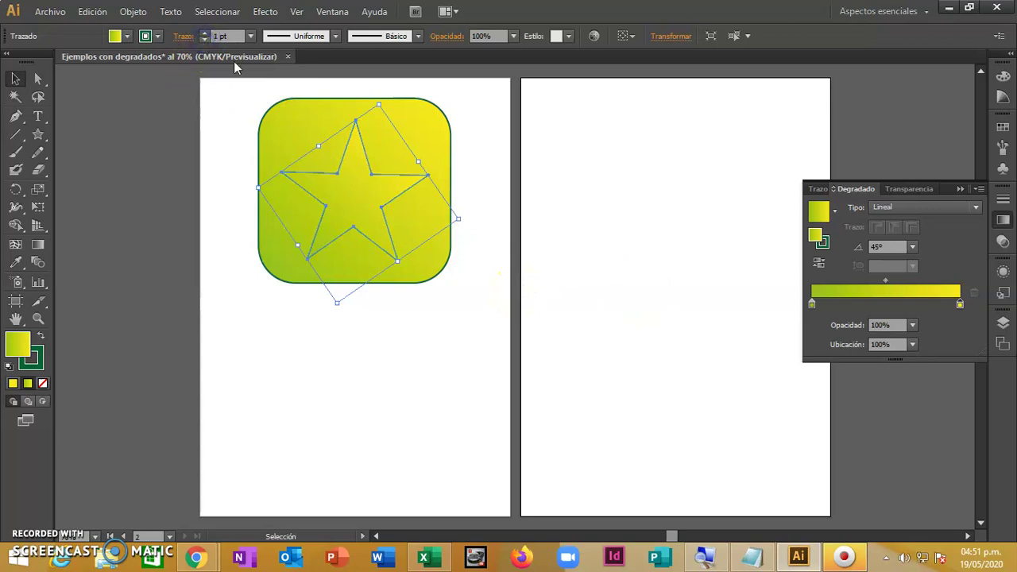
- Recolour the star's gradient stops to dark green and white
{"action": "left_click", "coordinate": [811, 303]}
{"action": "double_click", "coordinate": [812, 304]}
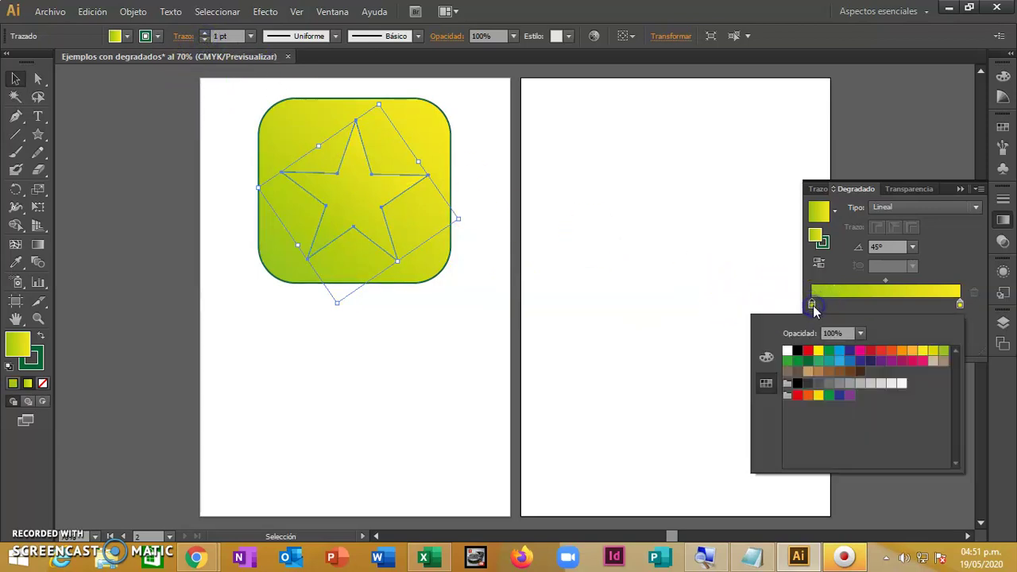
{"action": "left_click", "coordinate": [807, 361]}
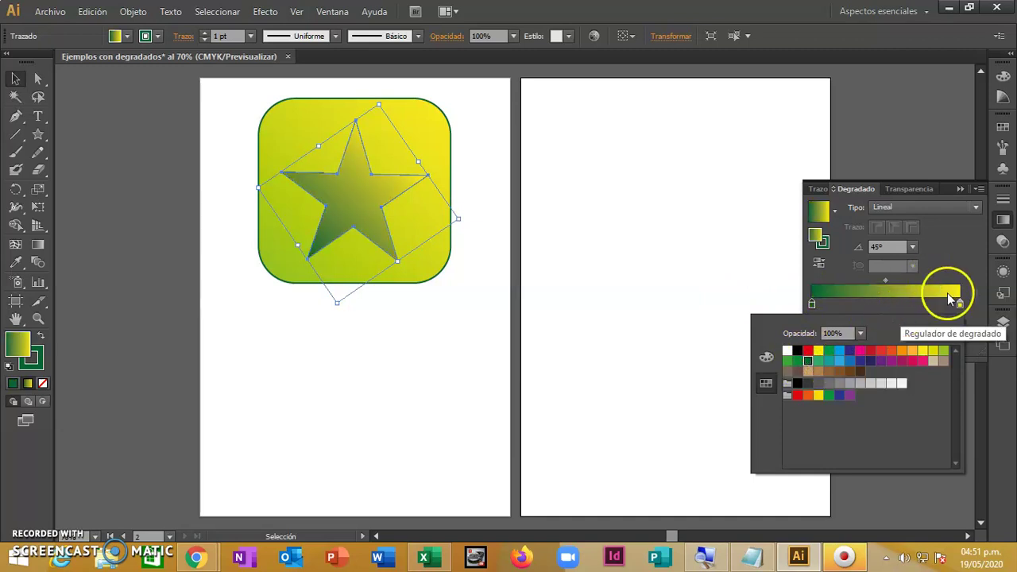
{"action": "double_click", "coordinate": [959, 305]}
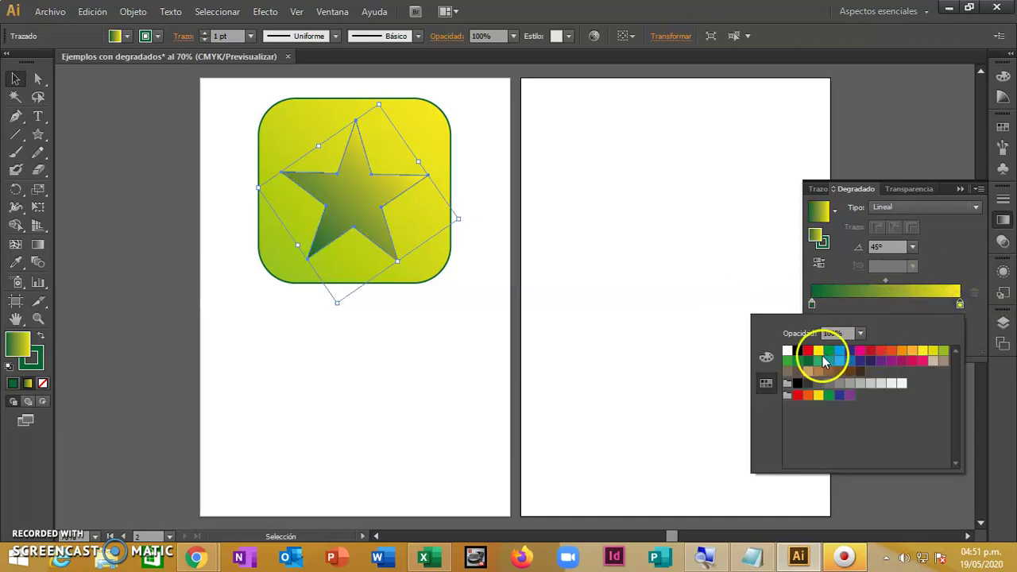
{"action": "left_click", "coordinate": [788, 350]}
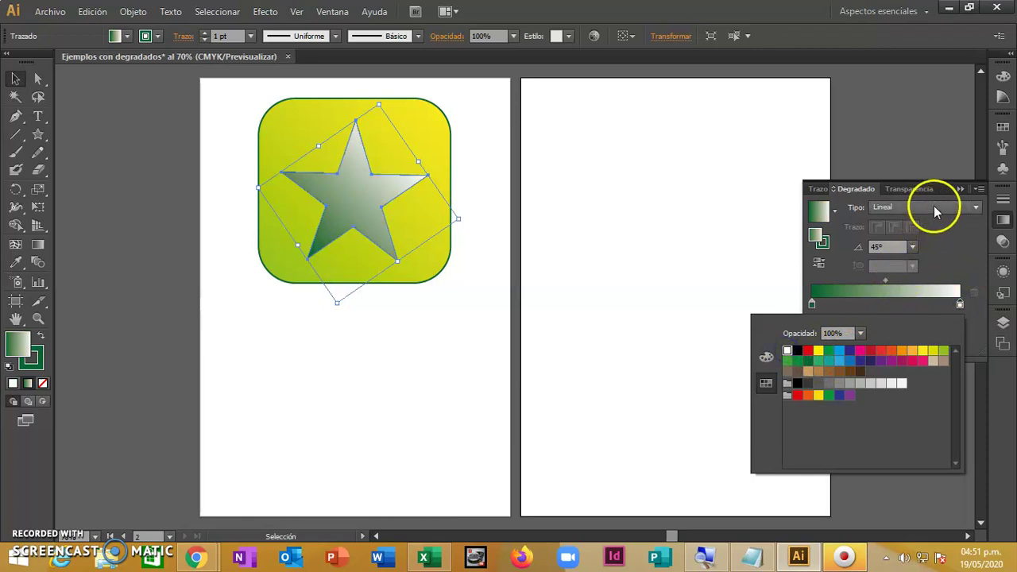
{"action": "left_click", "coordinate": [935, 209]}
- Make the star's gradient radial, light green at the centre and dark green at the edge
{"action": "left_click", "coordinate": [909, 237]}
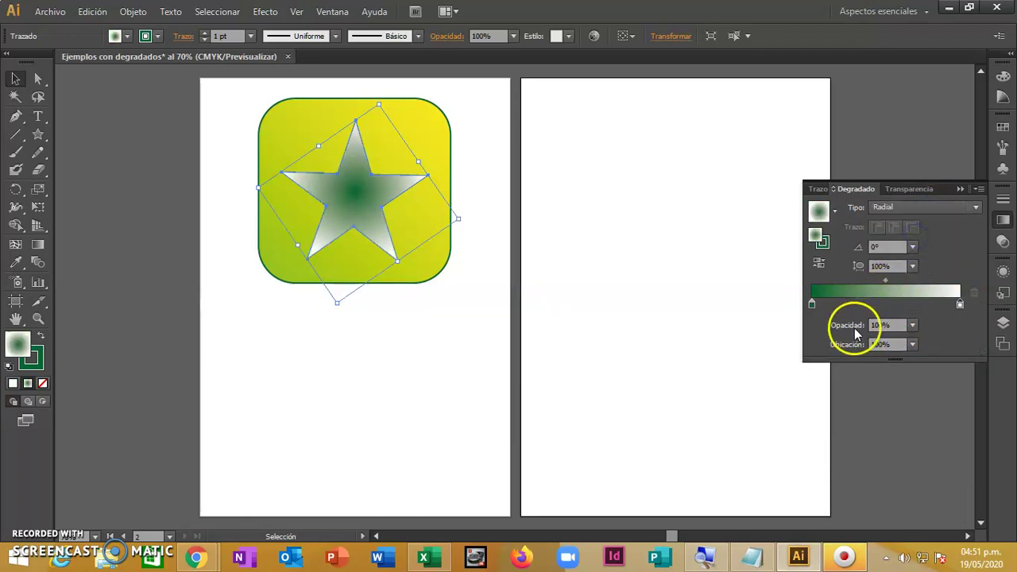
{"action": "mouse_move", "coordinate": [813, 305]}
{"action": "left_mouse_down"}
{"action": "mouse_move", "coordinate": [955, 308]}
{"action": "mouse_move", "coordinate": [812, 305]}
{"action": "left_mouse_up"}
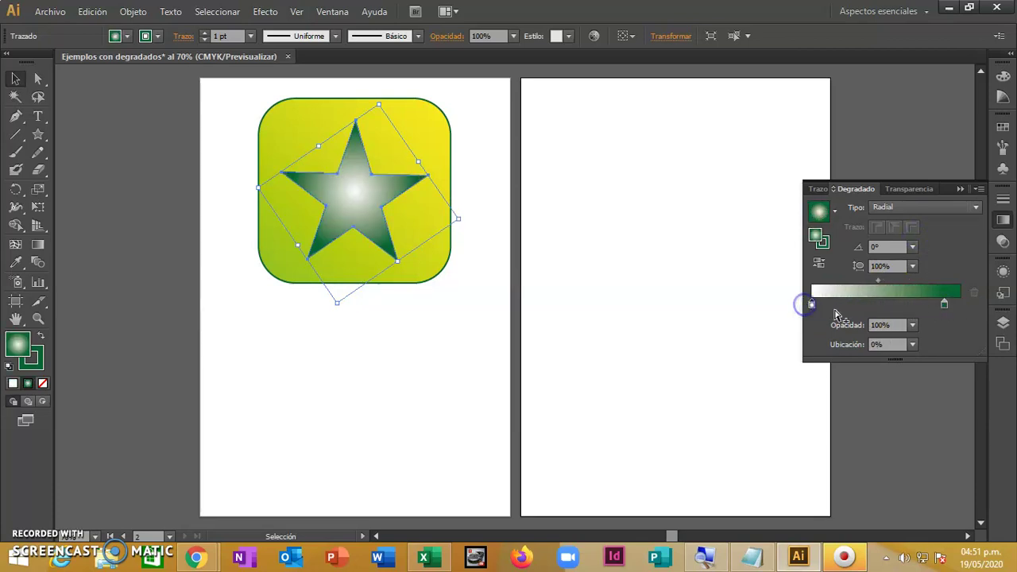
{"action": "left_click_drag", "start_coordinate": [944, 305], "coordinate": [960, 305]}
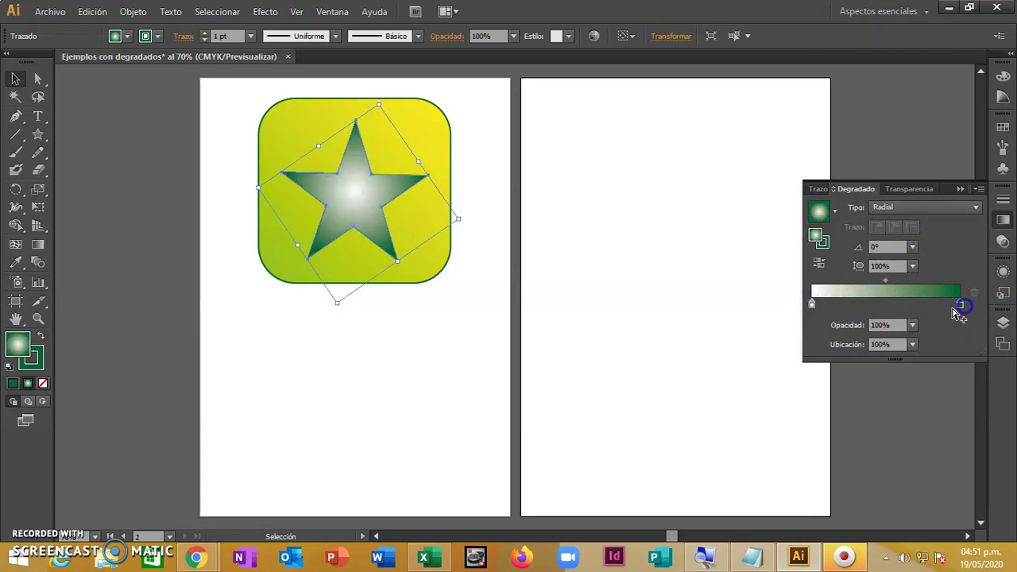
{"action": "double_click", "coordinate": [811, 304]}
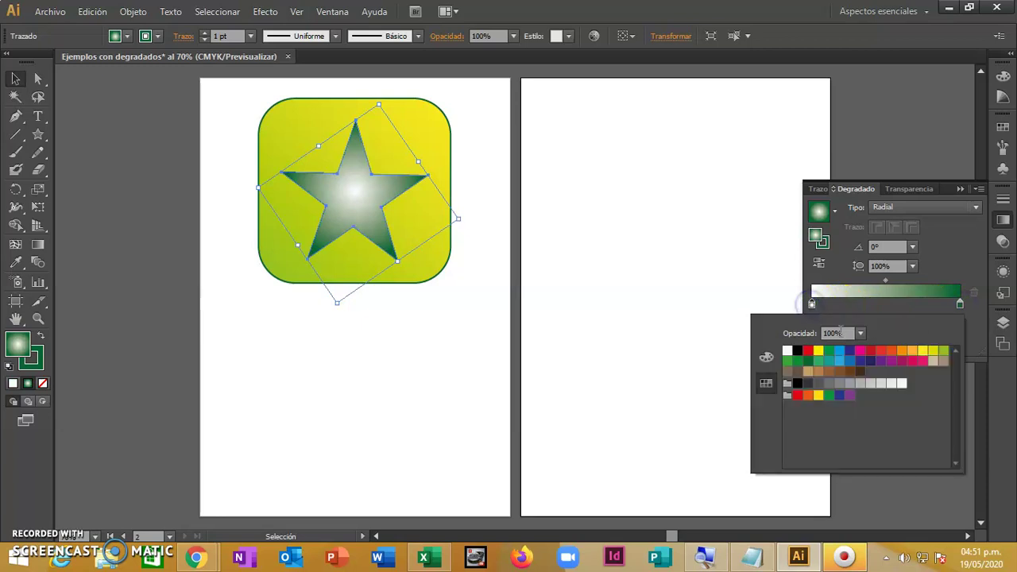
{"action": "left_click", "coordinate": [925, 351]}
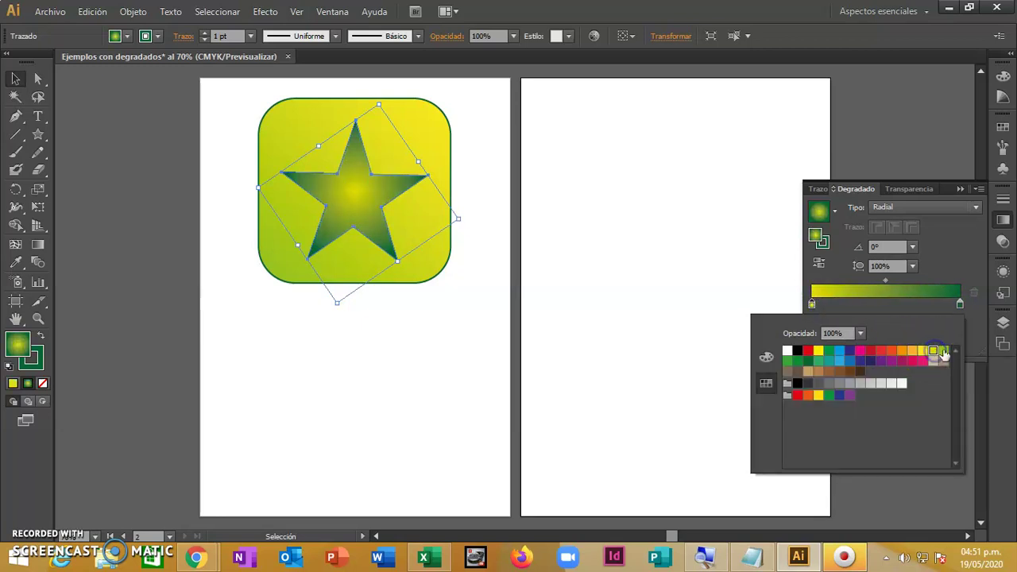
{"action": "left_click", "coordinate": [942, 351]}
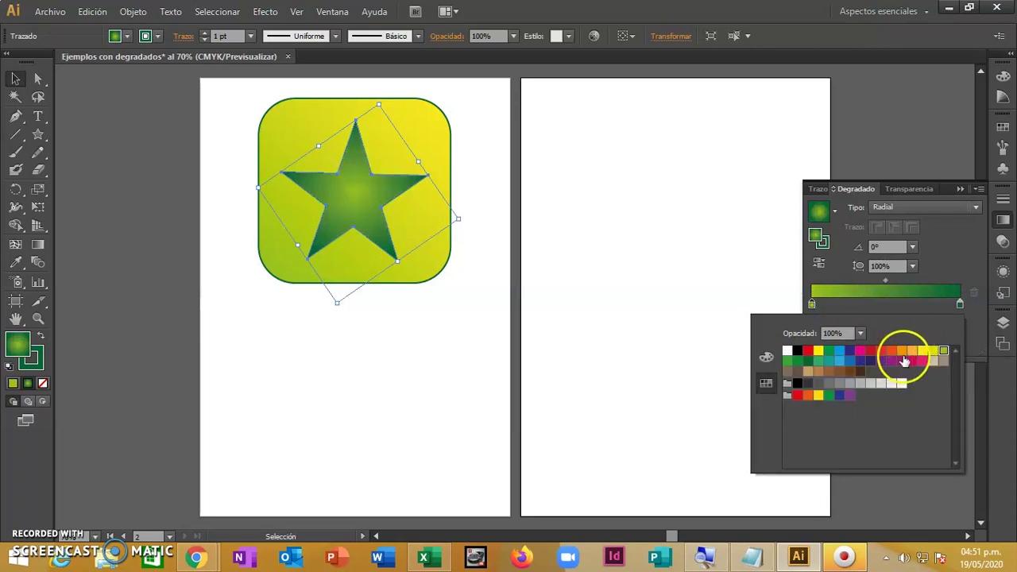
{"action": "left_click", "coordinate": [913, 351]}
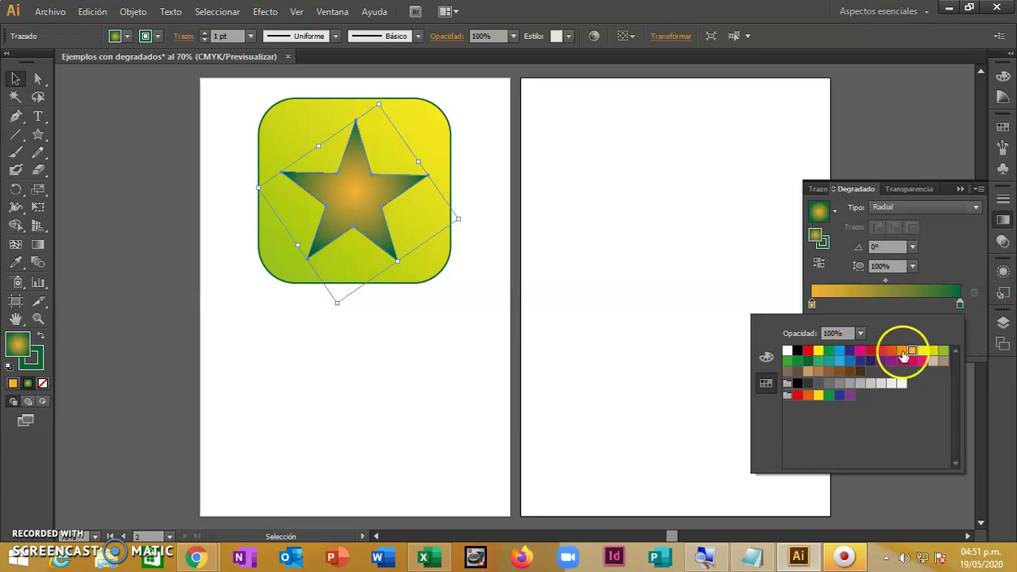
{"action": "left_click", "coordinate": [923, 351]}
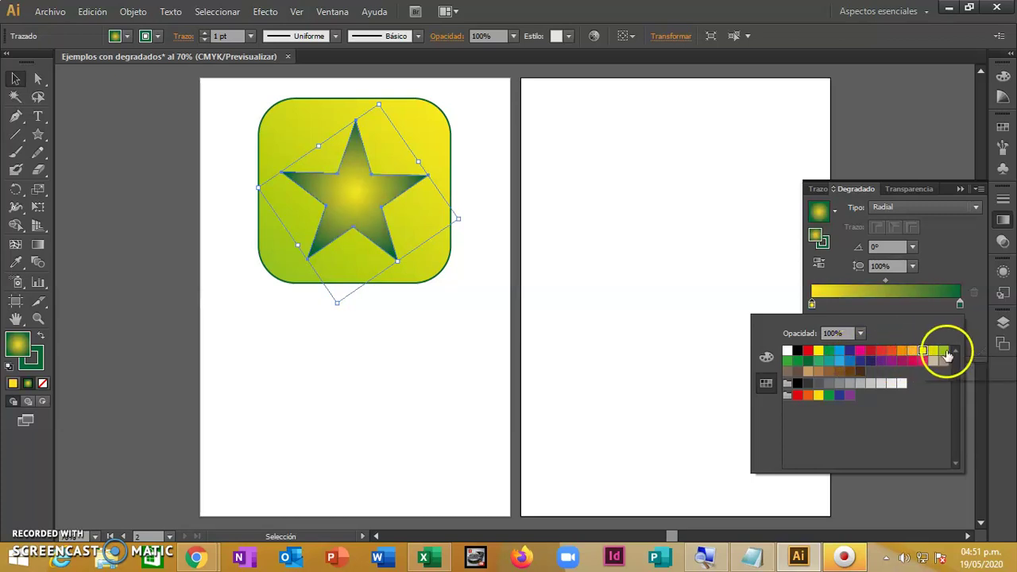
{"action": "left_click", "coordinate": [943, 350]}
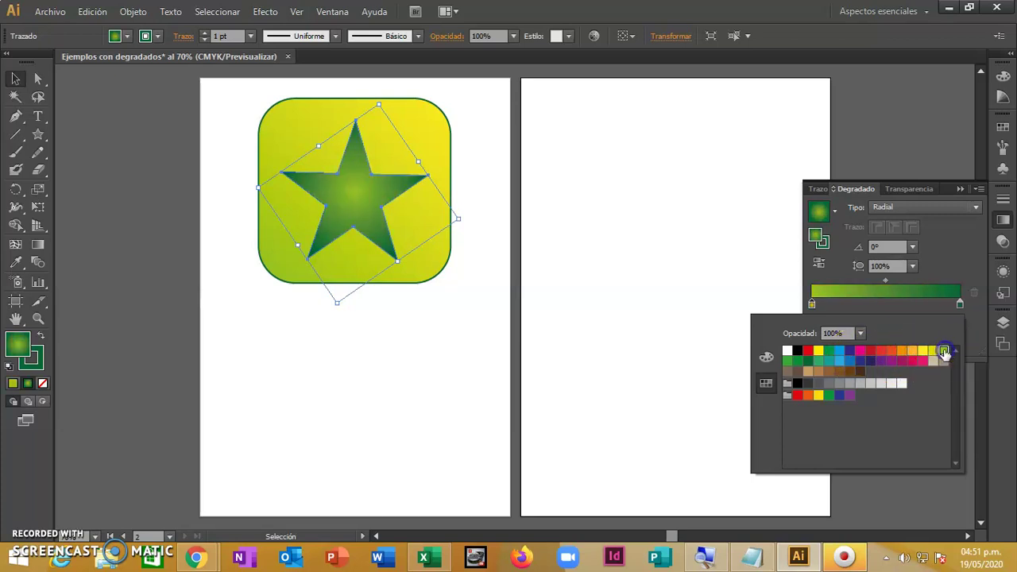
{"action": "left_click", "coordinate": [550, 236]}
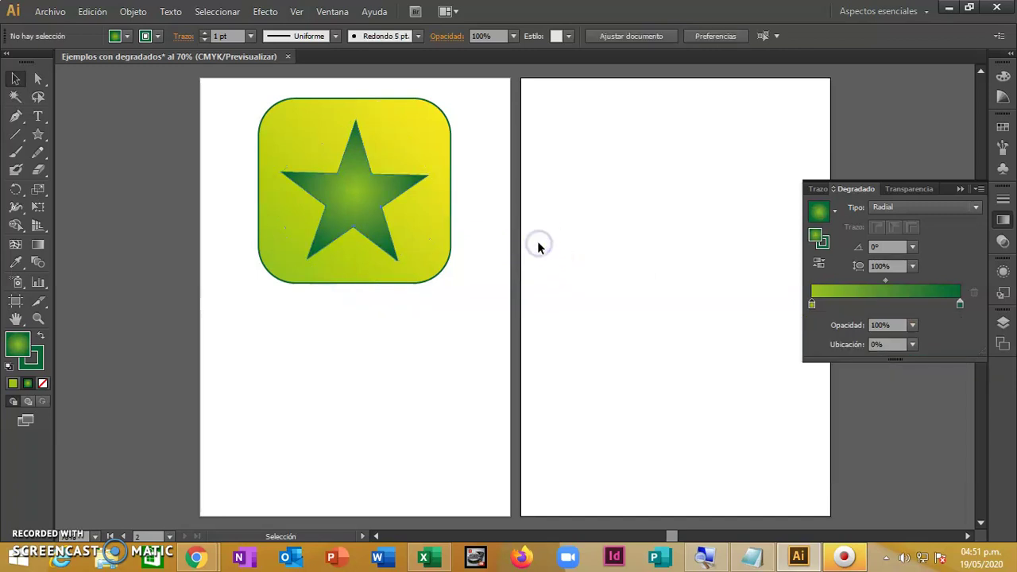
- Thicken the star's outline to 2 pt
{"action": "left_click", "coordinate": [397, 243]}
{"action": "left_click", "coordinate": [352, 227]}
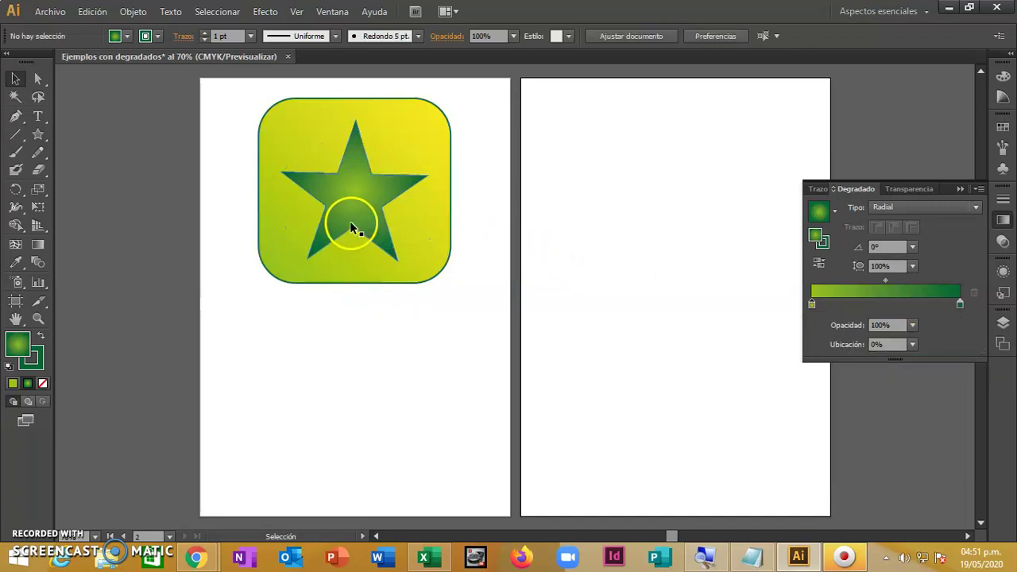
{"action": "left_click", "coordinate": [499, 195]}
{"action": "left_click", "coordinate": [402, 208]}
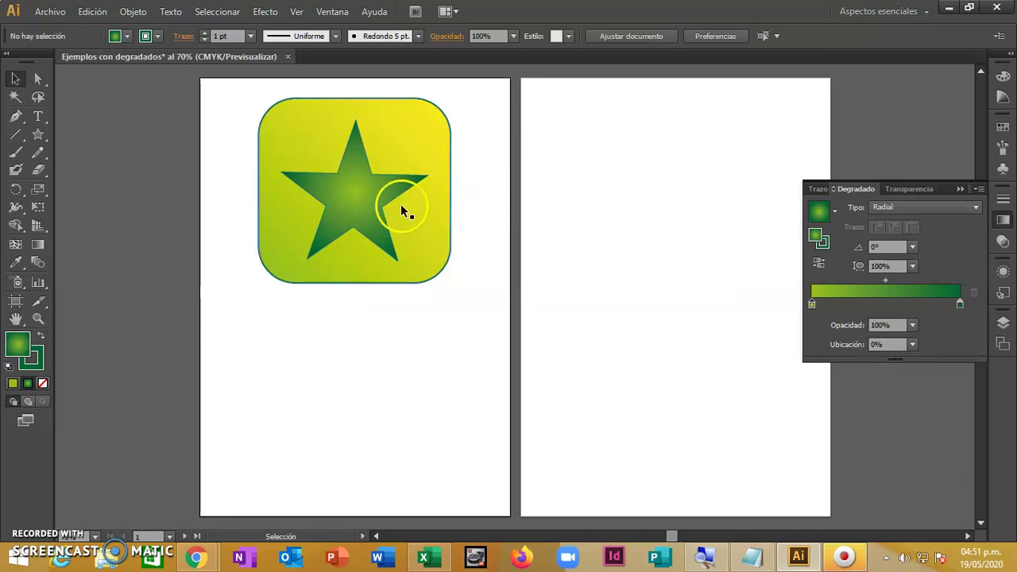
{"action": "left_click", "coordinate": [367, 207]}
{"action": "left_click", "coordinate": [204, 32]}
{"action": "left_click", "coordinate": [631, 197]}
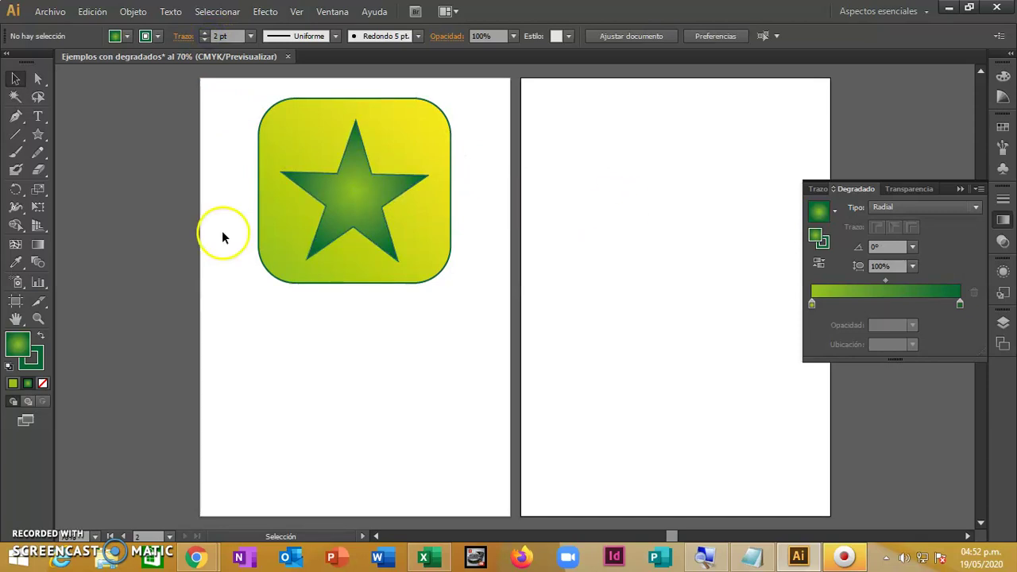
- Add the CONVERSE text below the badge on the left artboard
{"action": "left_click", "coordinate": [38, 116]}
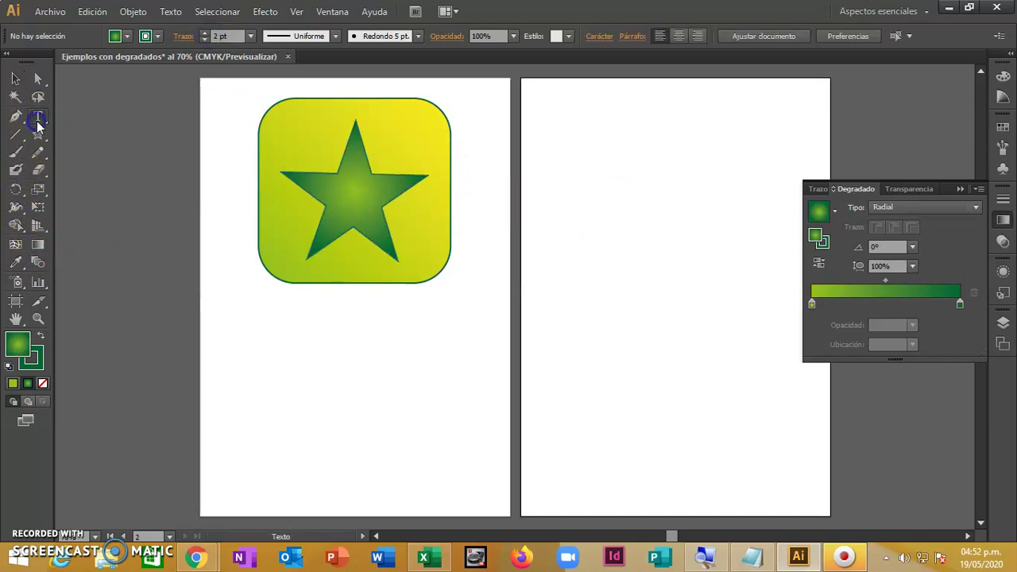
{"action": "left_click", "coordinate": [283, 316]}
{"action": "type", "text": "CONVERSE"}
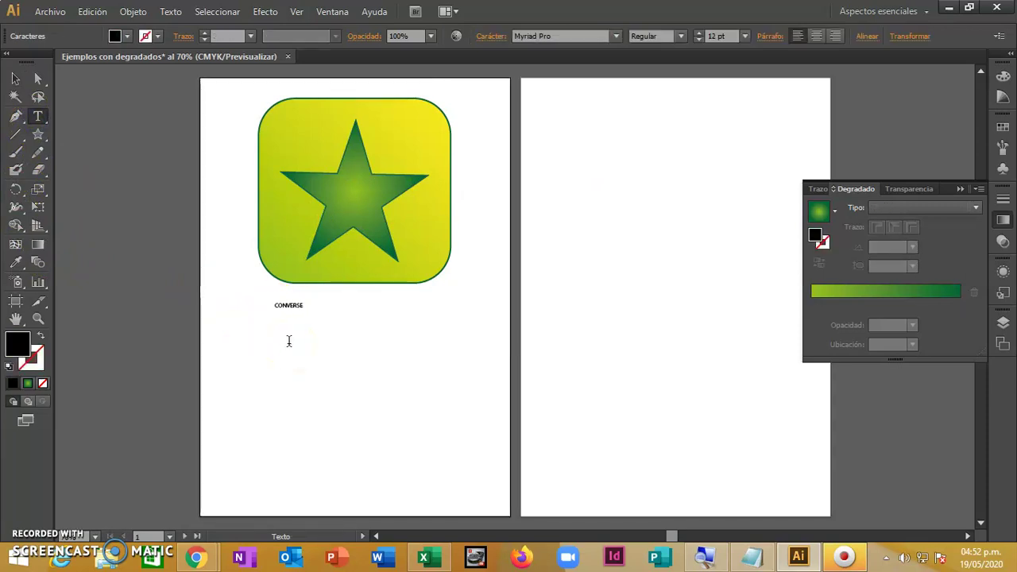
{"action": "type", "text": "ALL"}
{"action": "left_click", "coordinate": [71, 58]}
- Enlarge the CONVERSE text to 55 pt and nudge it under the badge
{"action": "left_click", "coordinate": [16, 78]}
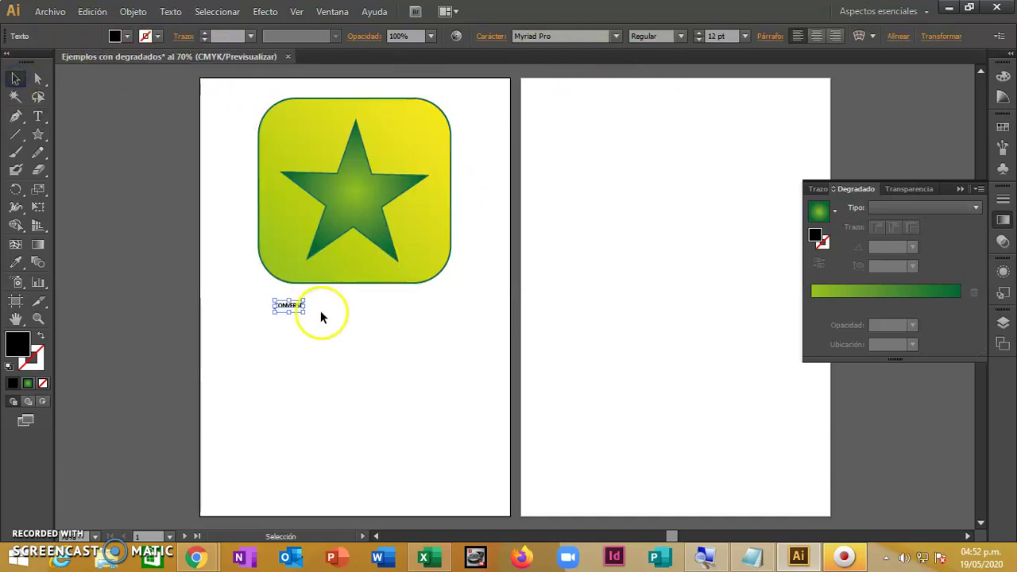
{"action": "left_click", "coordinate": [697, 36]}
{"action": "left_click", "coordinate": [697, 36]}
{"action": "left_click", "coordinate": [697, 35]}
{"action": "left_click", "coordinate": [697, 36]}
{"action": "left_click", "coordinate": [697, 36]}
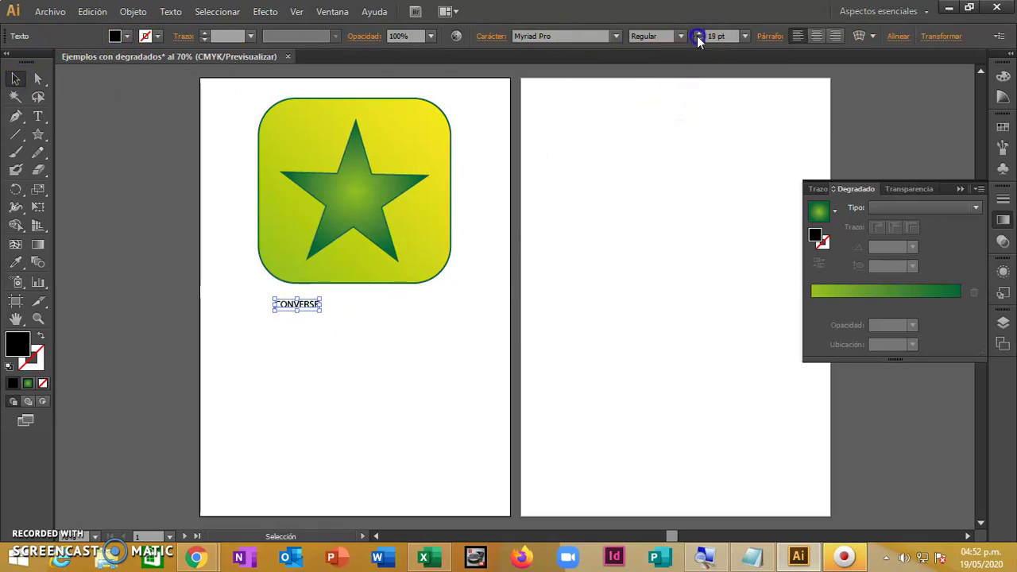
{"action": "left_click", "coordinate": [697, 35]}
{"action": "left_click", "coordinate": [697, 36]}
{"action": "left_click_drag", "start_coordinate": [367, 309], "coordinate": [400, 299]}
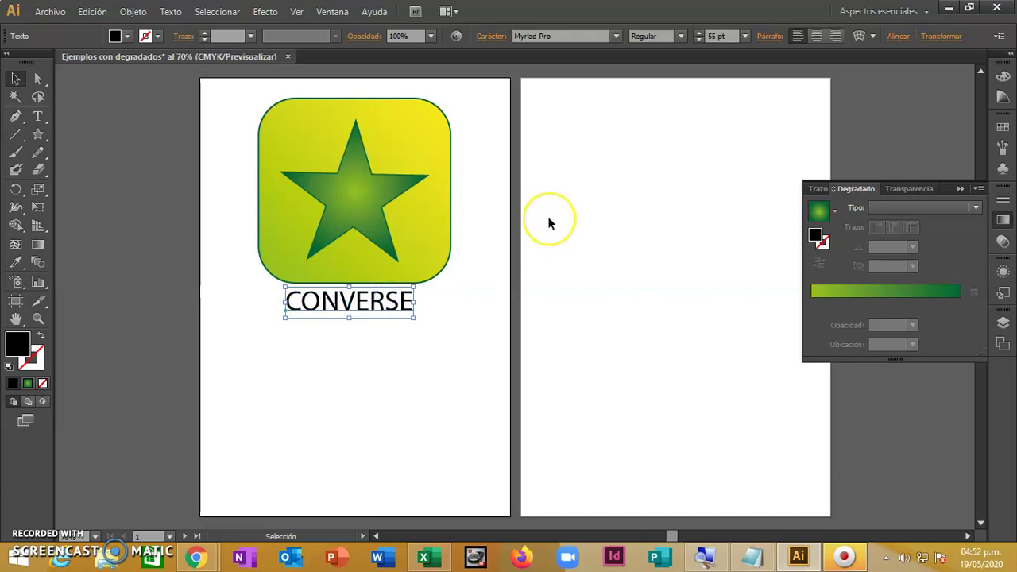
- Set the CONVERSE text in Arial Rounded MT Bold
{"action": "left_click", "coordinate": [613, 104]}
{"action": "left_click", "coordinate": [614, 36]}
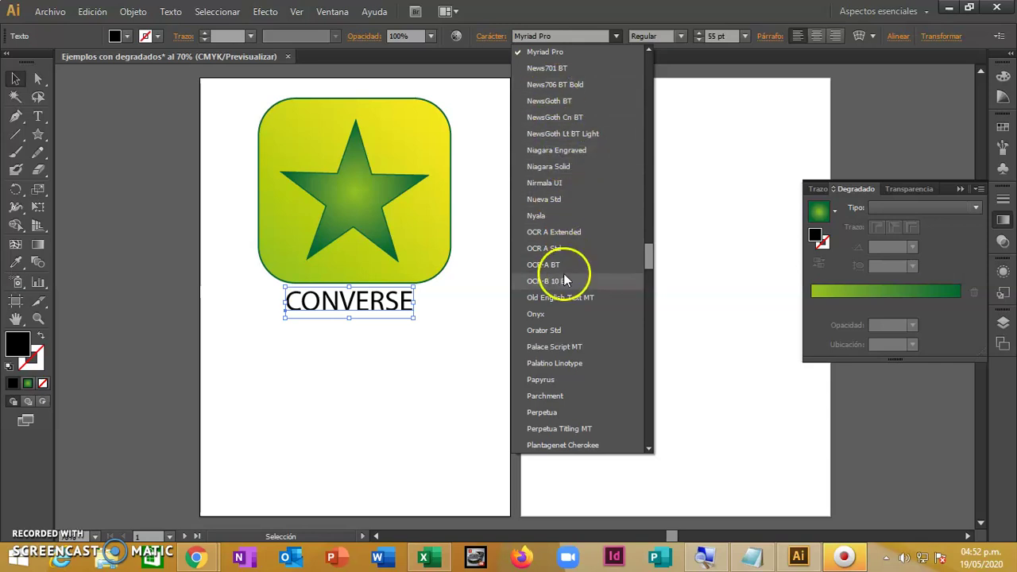
{"action": "scroll", "coordinate": [566, 280], "scroll_direction": "up", "scroll_amount": 5}
{"action": "left_click", "coordinate": [389, 308]}
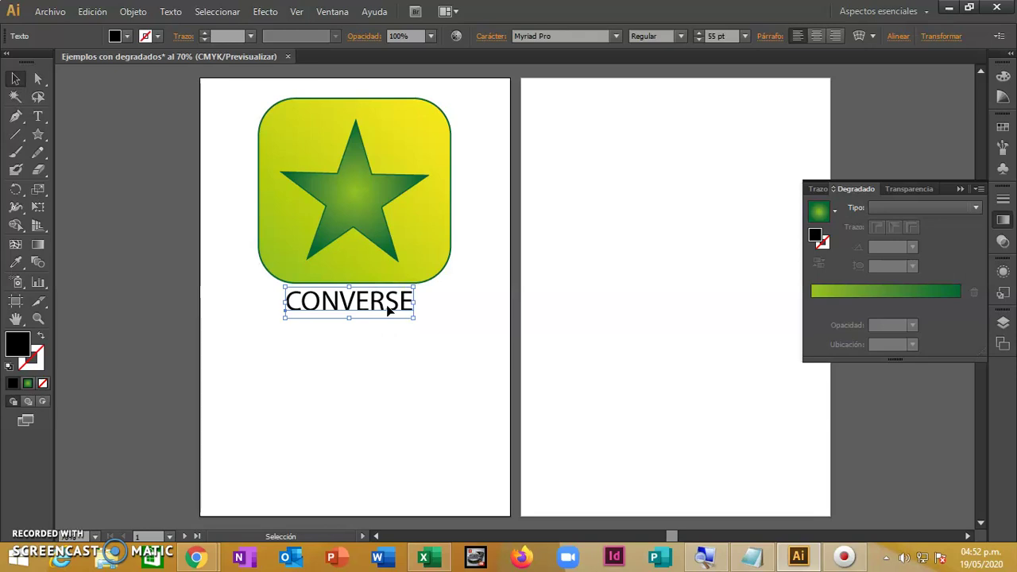
{"action": "right_click", "coordinate": [390, 310]}
{"action": "left_click", "coordinate": [429, 354]}
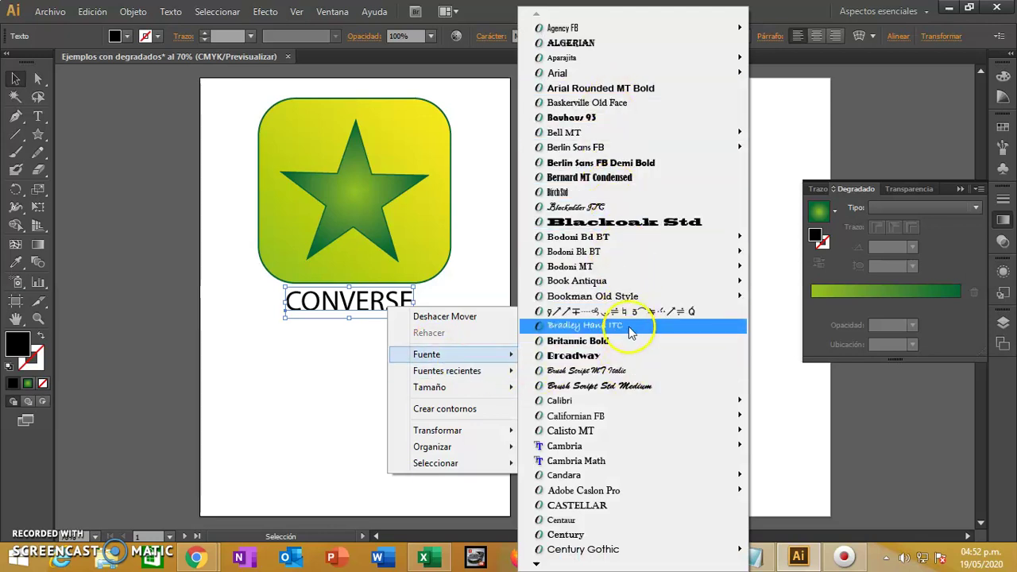
{"action": "left_click", "coordinate": [628, 88]}
- Centre CONVERSE under the badge and fill it dark green
{"action": "mouse_move", "coordinate": [422, 305]}
{"action": "left_mouse_down"}
{"action": "mouse_move", "coordinate": [403, 309]}
{"action": "mouse_move", "coordinate": [408, 299]}
{"action": "left_mouse_up"}
{"action": "left_click", "coordinate": [463, 289]}
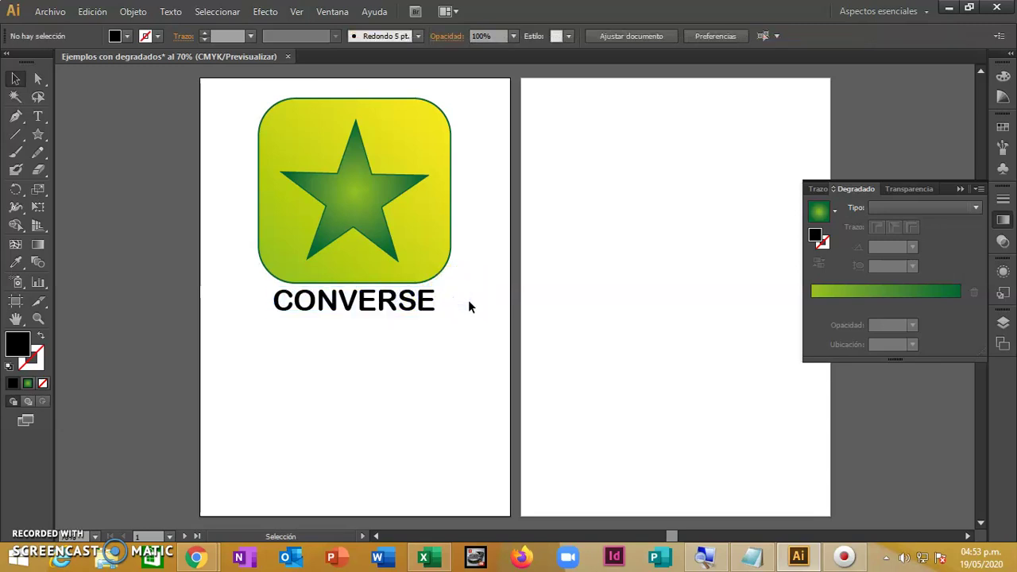
{"action": "left_click", "coordinate": [405, 299]}
{"action": "left_click", "coordinate": [127, 37]}
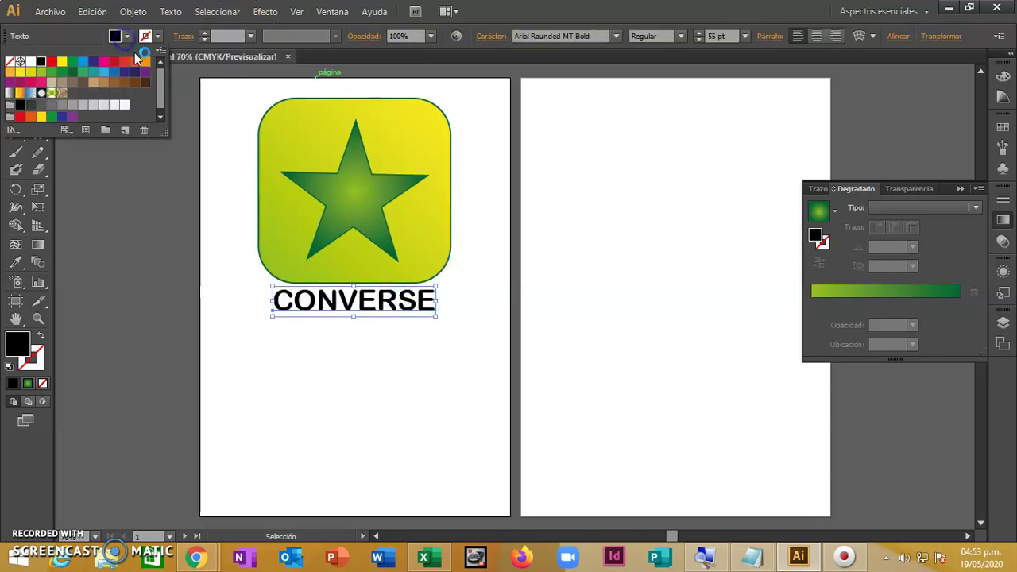
{"action": "left_click", "coordinate": [72, 71]}
{"action": "left_click", "coordinate": [572, 275]}
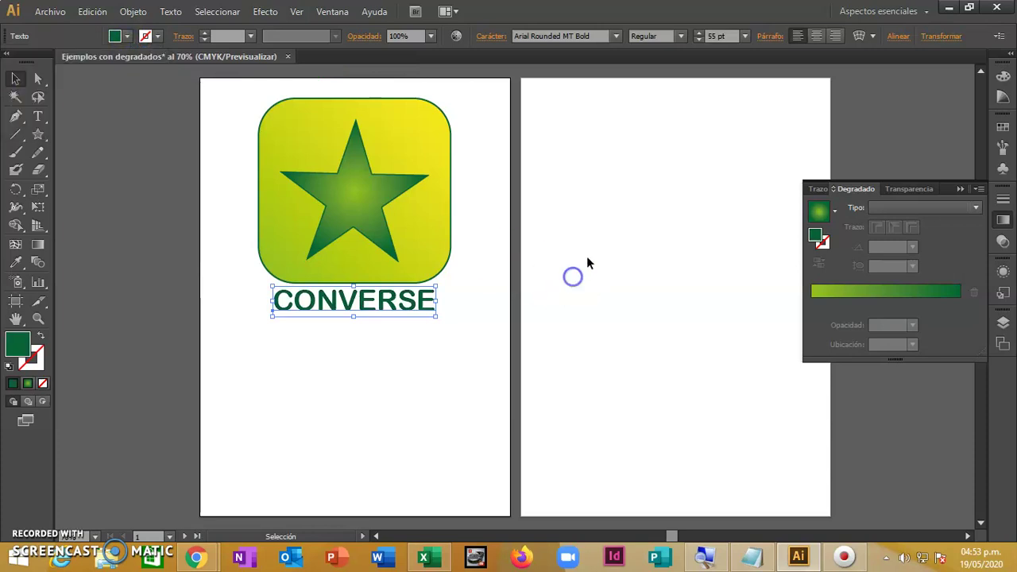
{"action": "left_click", "coordinate": [586, 256]}
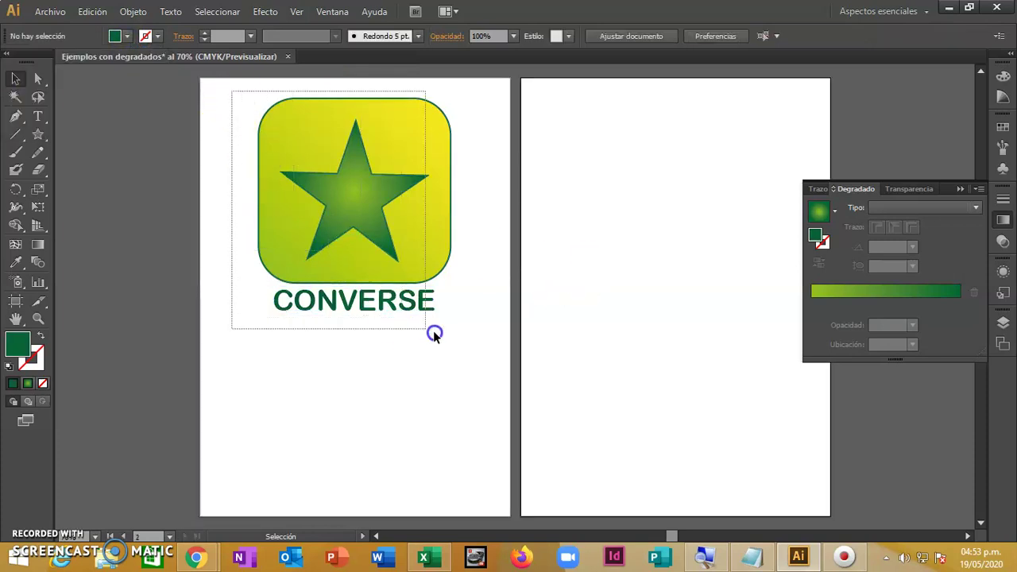
- Group the star badge and CONVERSE label into one object
{"action": "left_click_drag", "start_coordinate": [232, 93], "coordinate": [498, 345]}
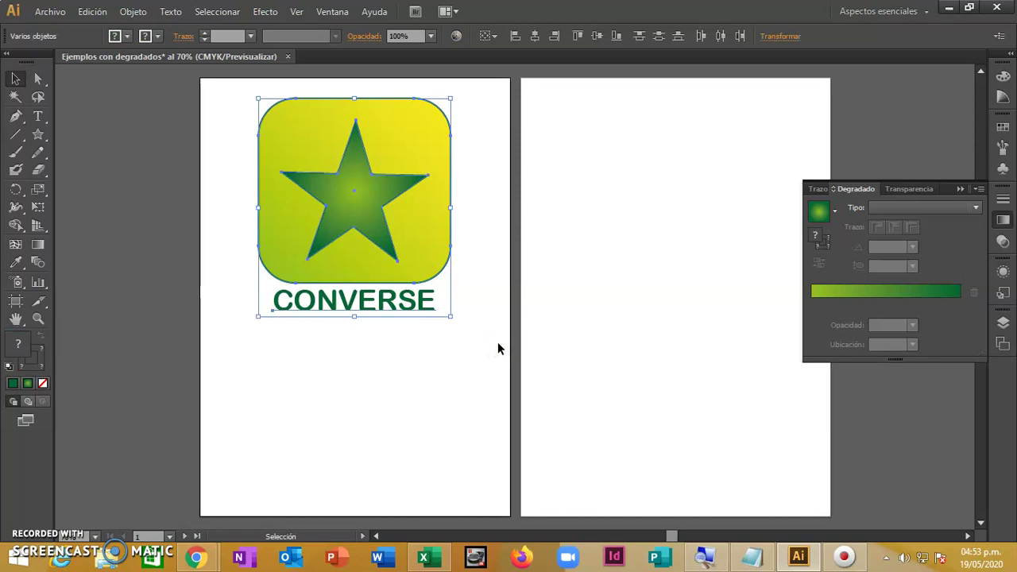
{"action": "right_click", "coordinate": [406, 238]}
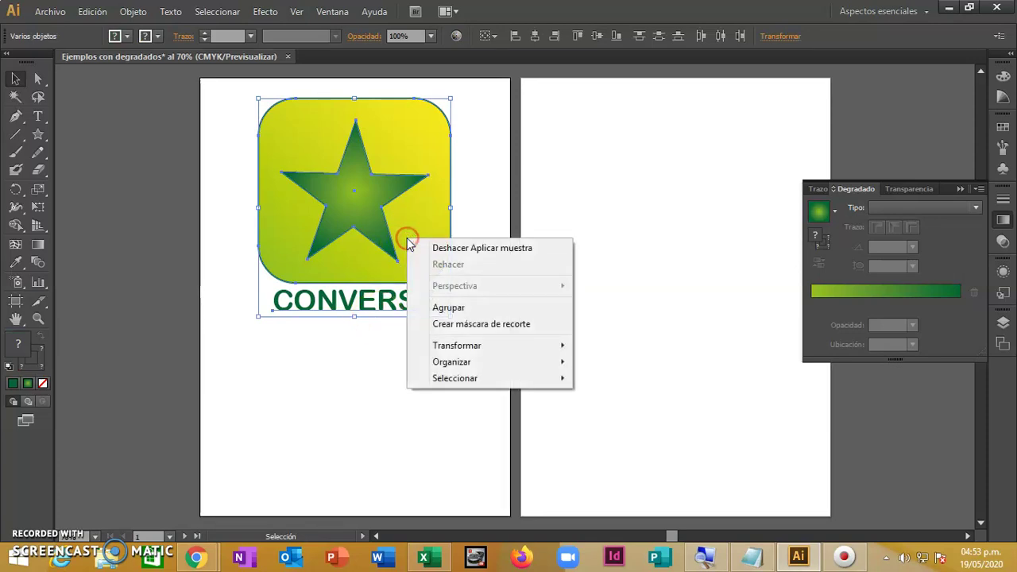
{"action": "left_click", "coordinate": [469, 316]}
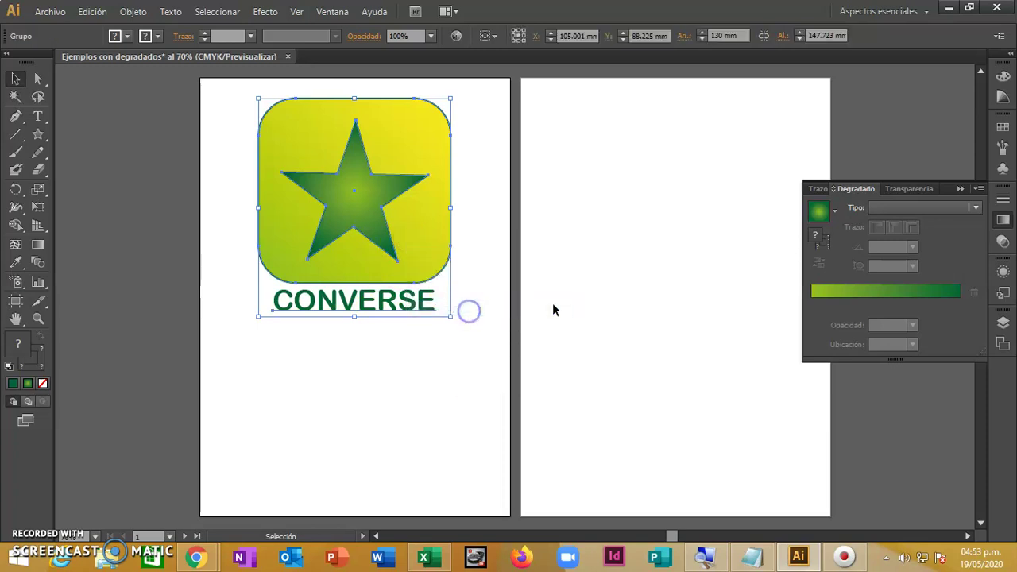
{"action": "left_click", "coordinate": [719, 194]}
{"action": "mouse_move", "coordinate": [419, 232]}
{"action": "left_mouse_down"}
{"action": "mouse_move", "coordinate": [434, 278]}
{"action": "mouse_move", "coordinate": [416, 235]}
{"action": "left_mouse_up"}
{"action": "left_click", "coordinate": [552, 246]}
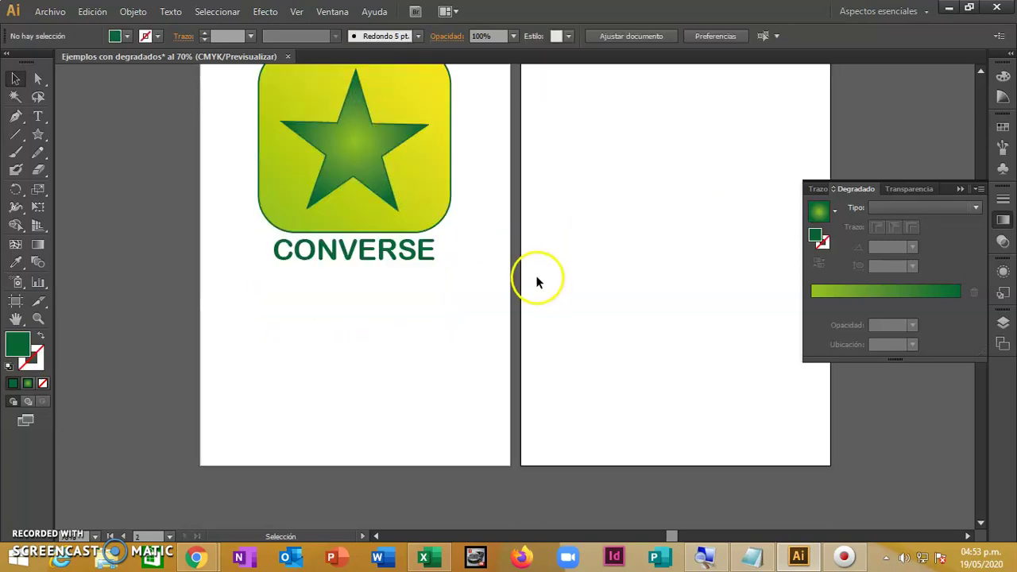
- Scale the logo group down and move it toward the top of the artboard
{"action": "left_click", "coordinate": [426, 268]}
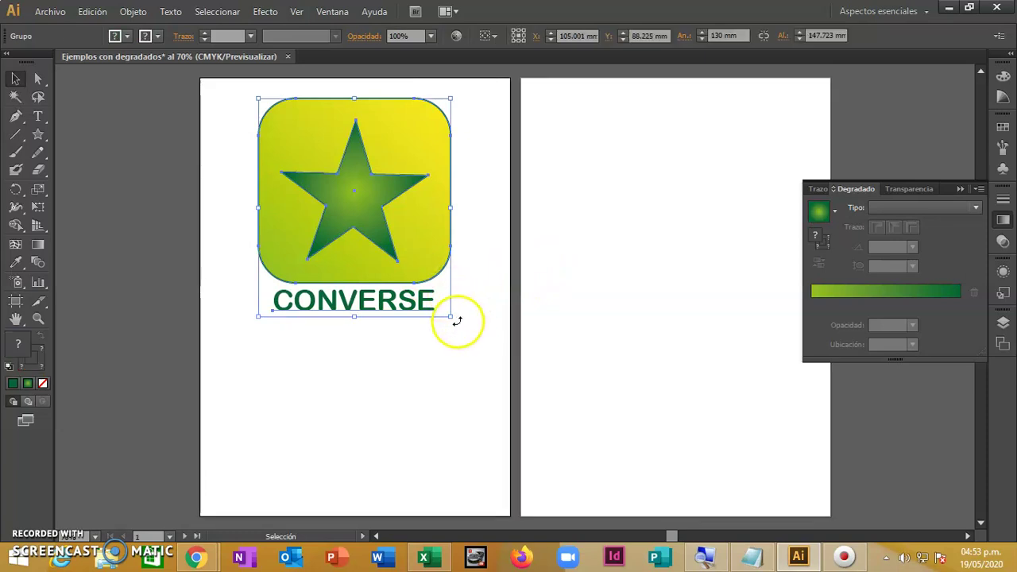
{"action": "left_click_drag", "start_coordinate": [451, 317], "coordinate": [426, 295]}
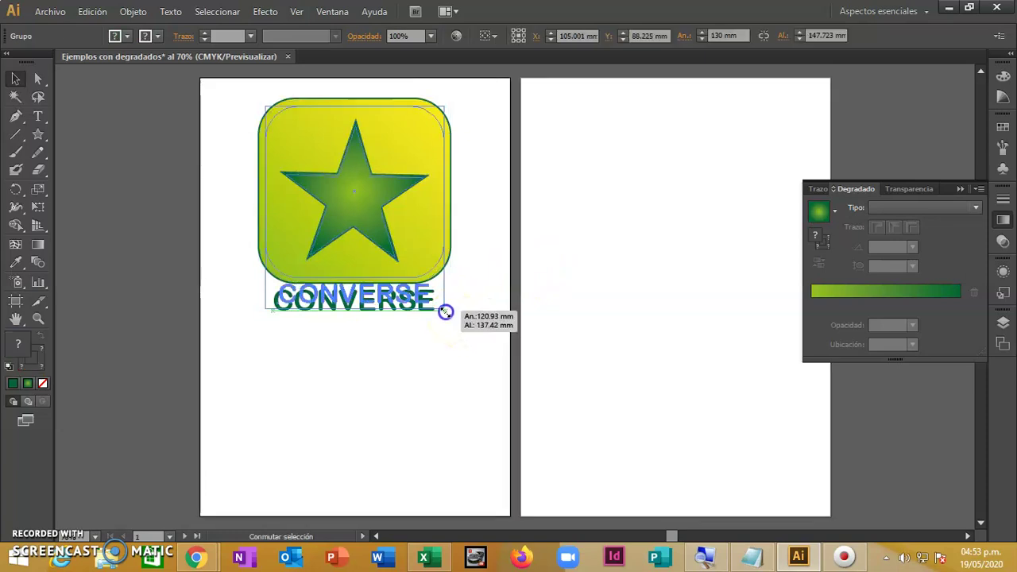
{"action": "left_click", "coordinate": [445, 357]}
{"action": "left_click_drag", "start_coordinate": [407, 263], "coordinate": [407, 238]}
{"action": "left_click", "coordinate": [666, 218]}
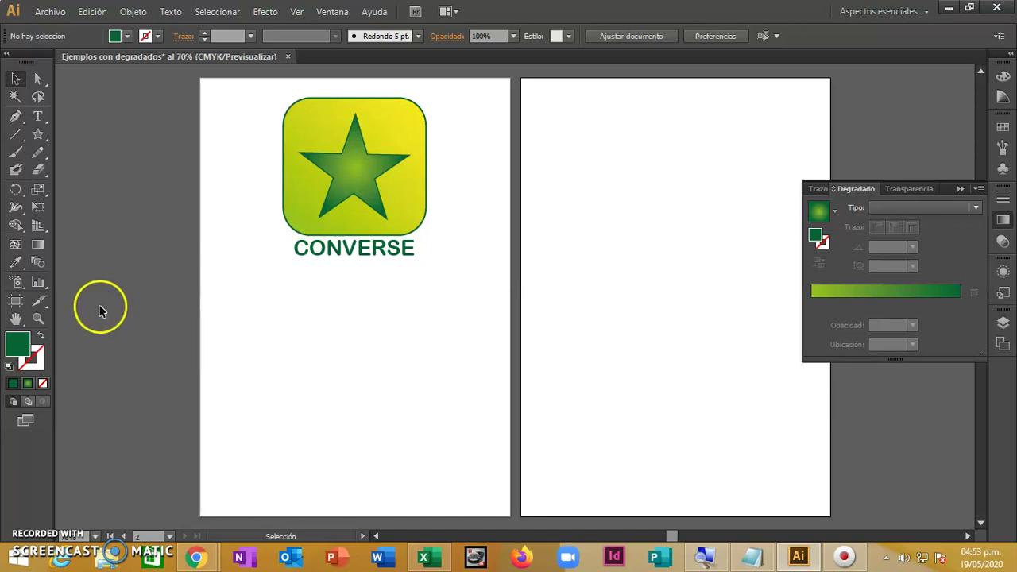
- Draw a 100 × 100 mm circle below the CONVERSE logo with the Ellipse tool
{"action": "left_click", "coordinate": [37, 245]}
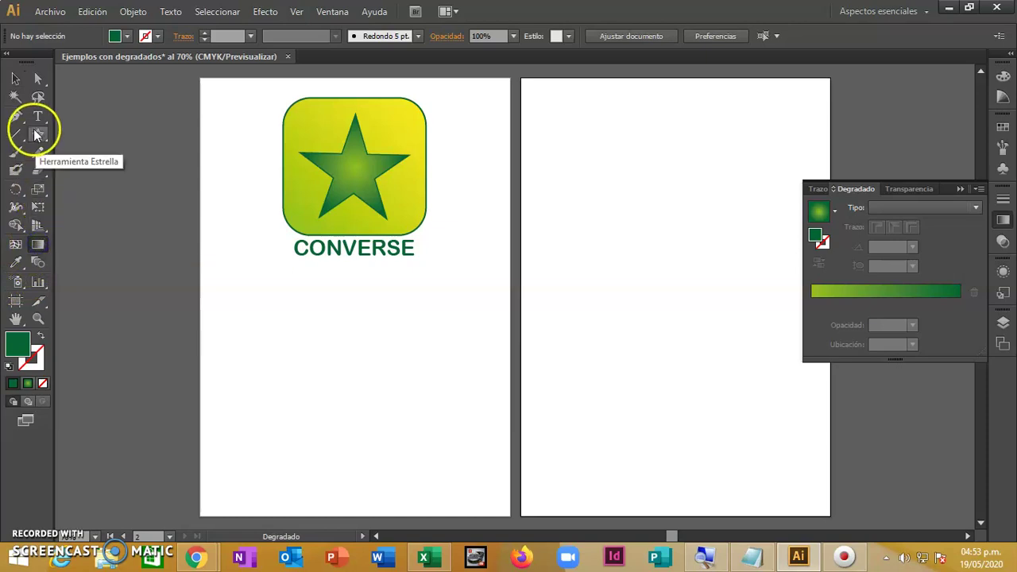
{"action": "left_click_drag", "start_coordinate": [37, 133], "coordinate": [90, 167]}
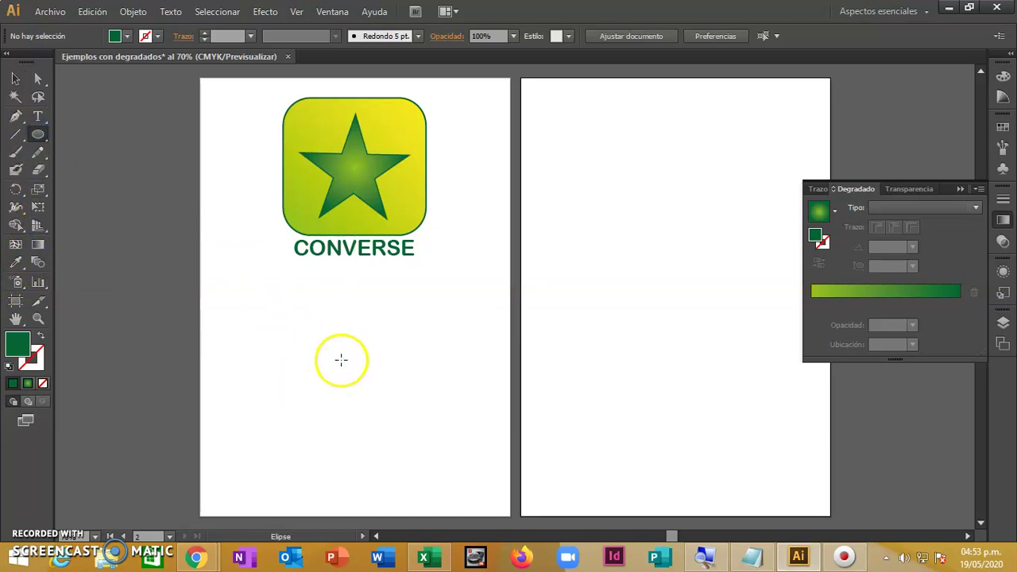
{"action": "left_click_drag", "start_coordinate": [332, 342], "coordinate": [339, 349]}
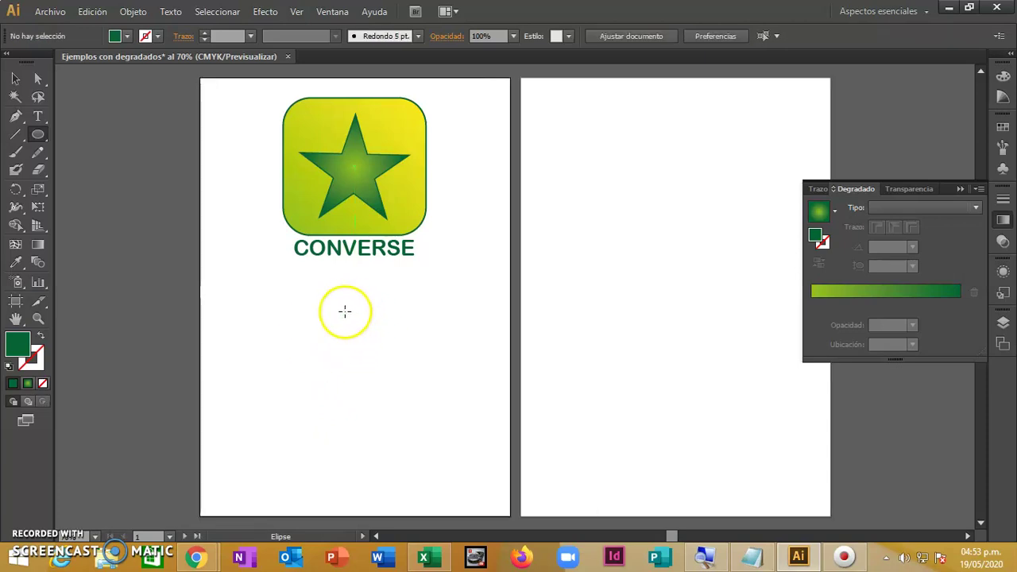
{"action": "left_click", "coordinate": [344, 312]}
{"action": "type", "text": "100"}
{"action": "key", "text": "Tab"}
{"action": "type", "text": "10"}
{"action": "key", "text": "Return"}
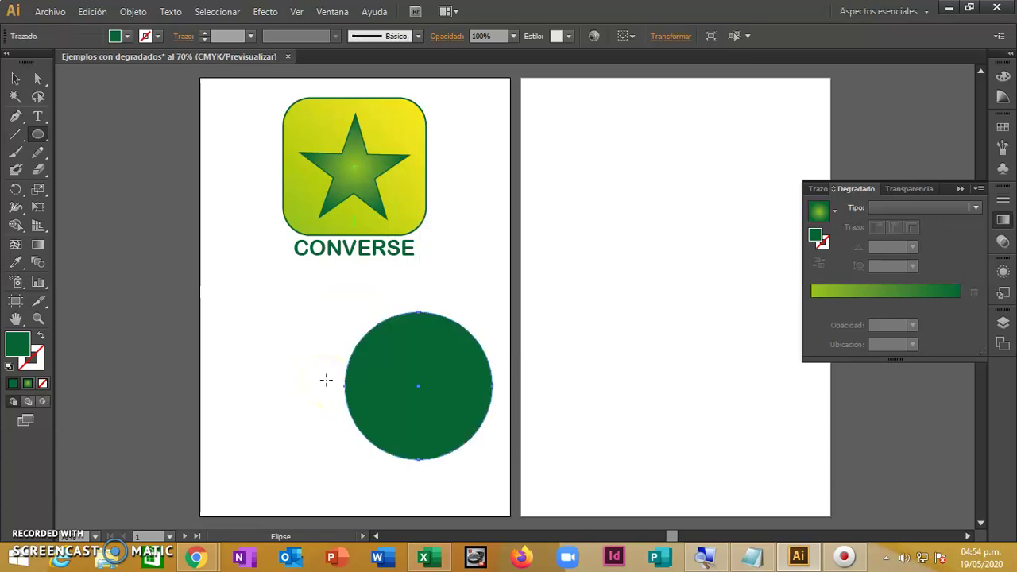
- Move the circle up under CONVERSE and give it a 45° linear gradient
{"action": "left_click", "coordinate": [14, 80]}
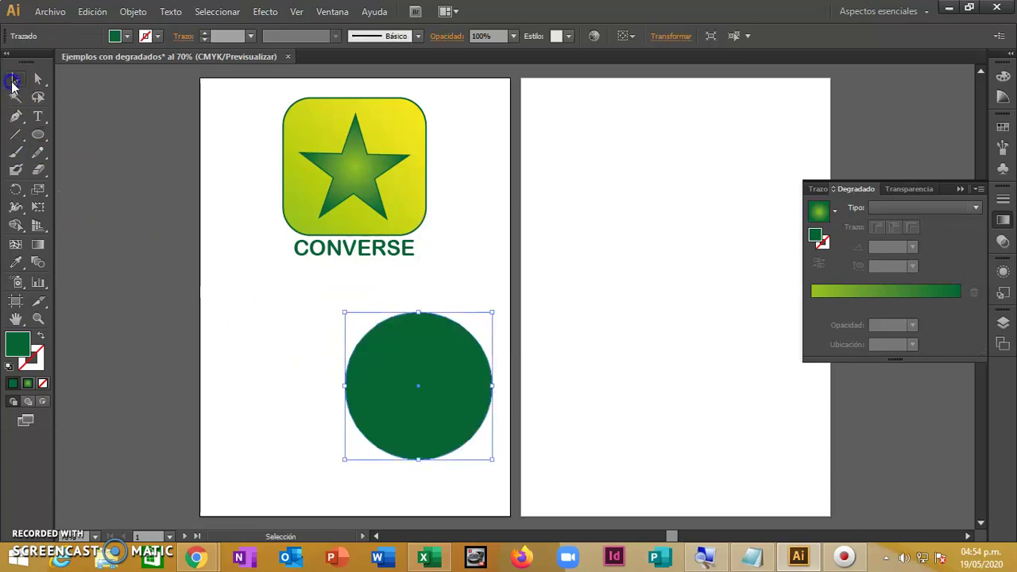
{"action": "left_click_drag", "start_coordinate": [401, 354], "coordinate": [335, 318]}
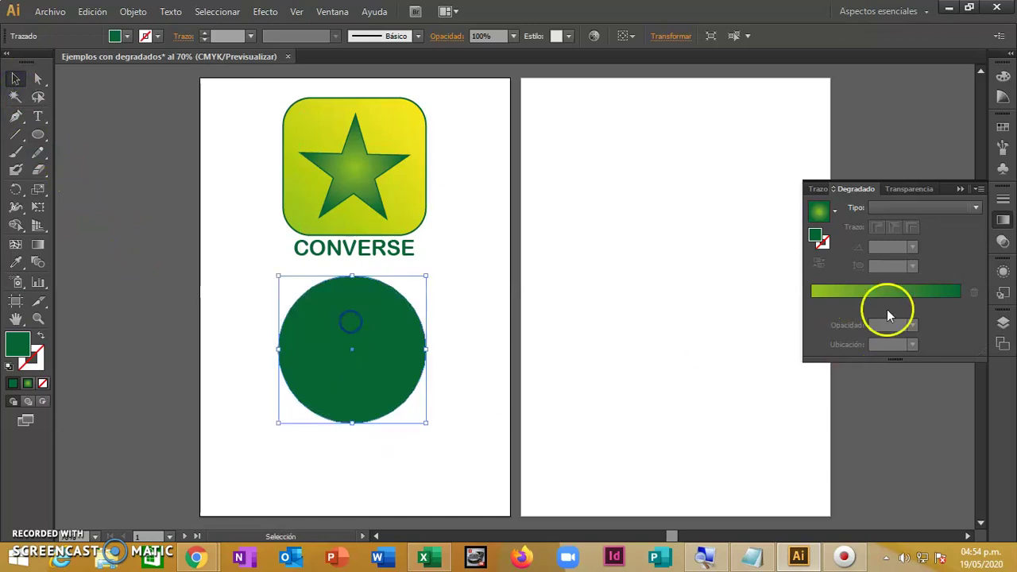
{"action": "left_click", "coordinate": [941, 217]}
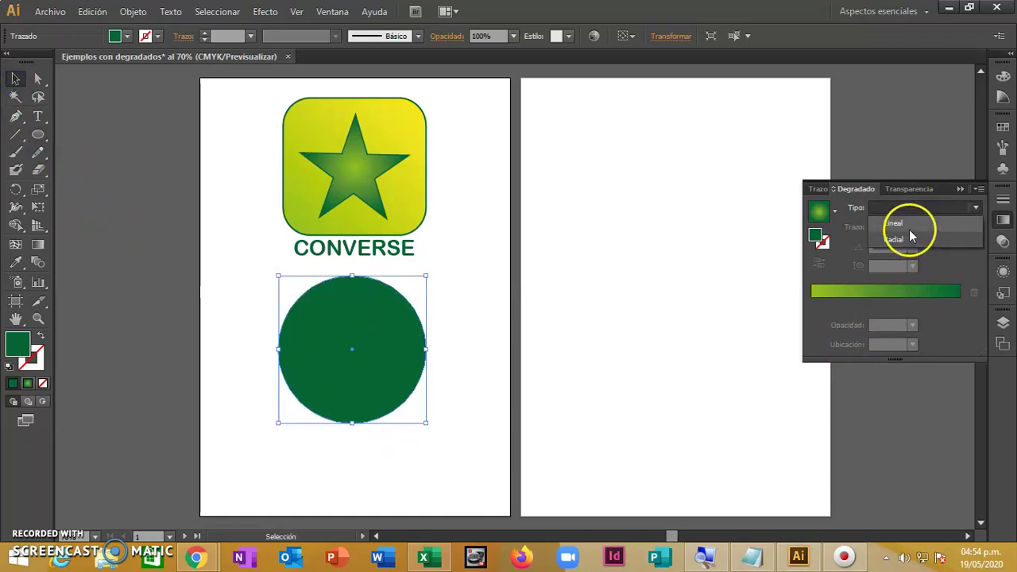
{"action": "left_click", "coordinate": [911, 226]}
{"action": "left_click", "coordinate": [912, 246]}
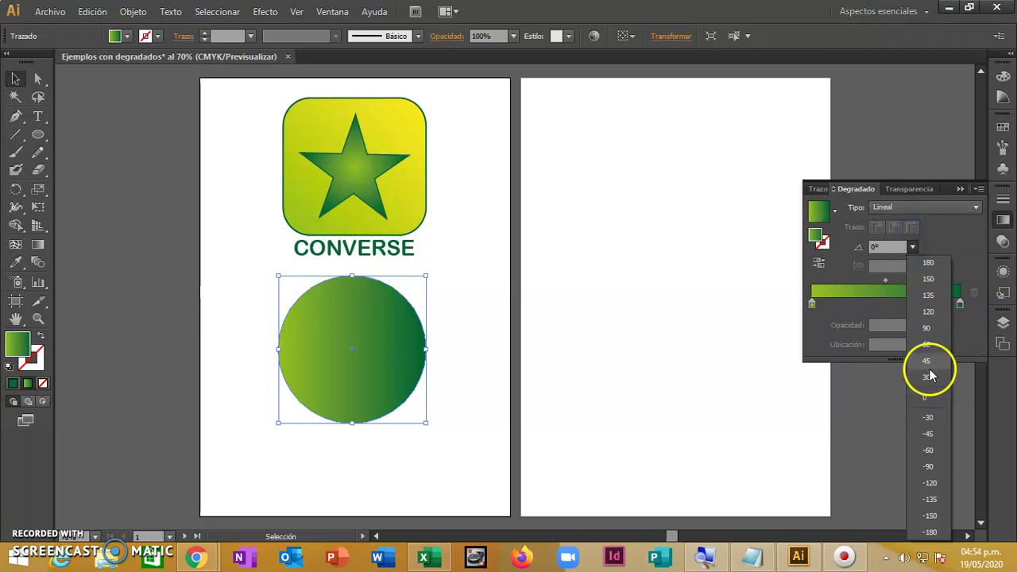
{"action": "left_click", "coordinate": [929, 366]}
- Set the gradient stops to grey, a white middle stop, and grey
{"action": "double_click", "coordinate": [812, 304]}
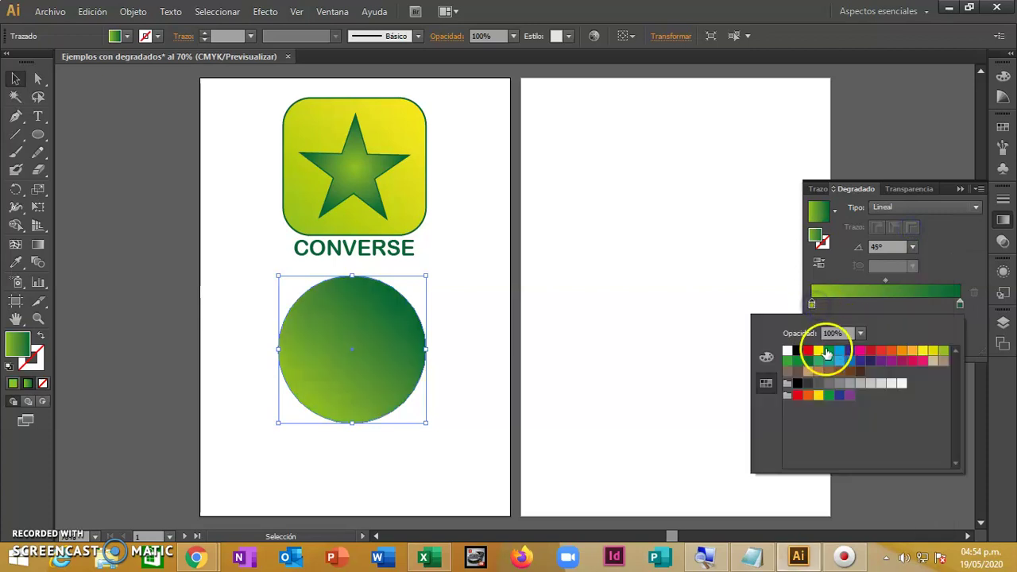
{"action": "left_click", "coordinate": [819, 390]}
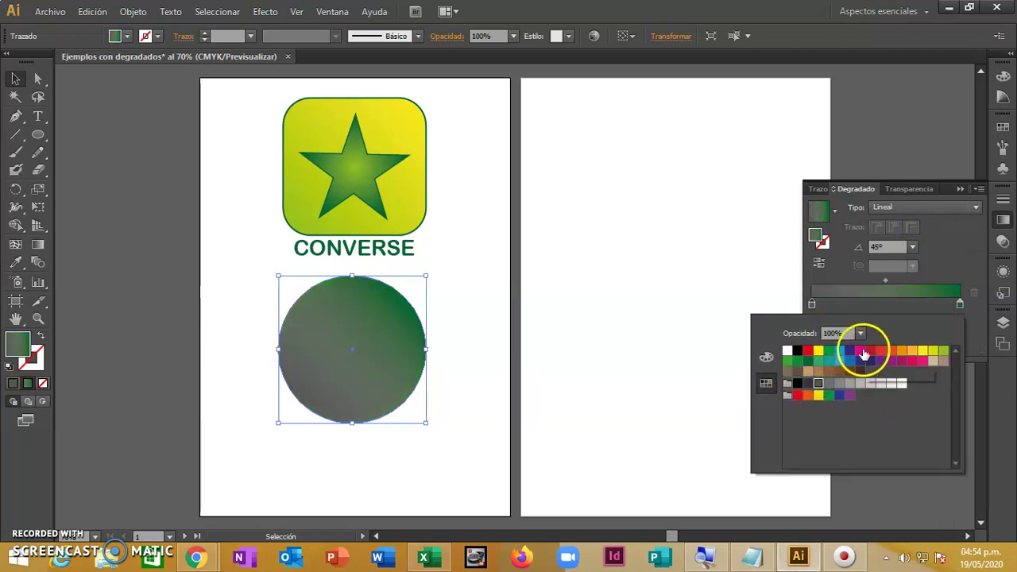
{"action": "left_click", "coordinate": [888, 303]}
{"action": "double_click", "coordinate": [887, 304]}
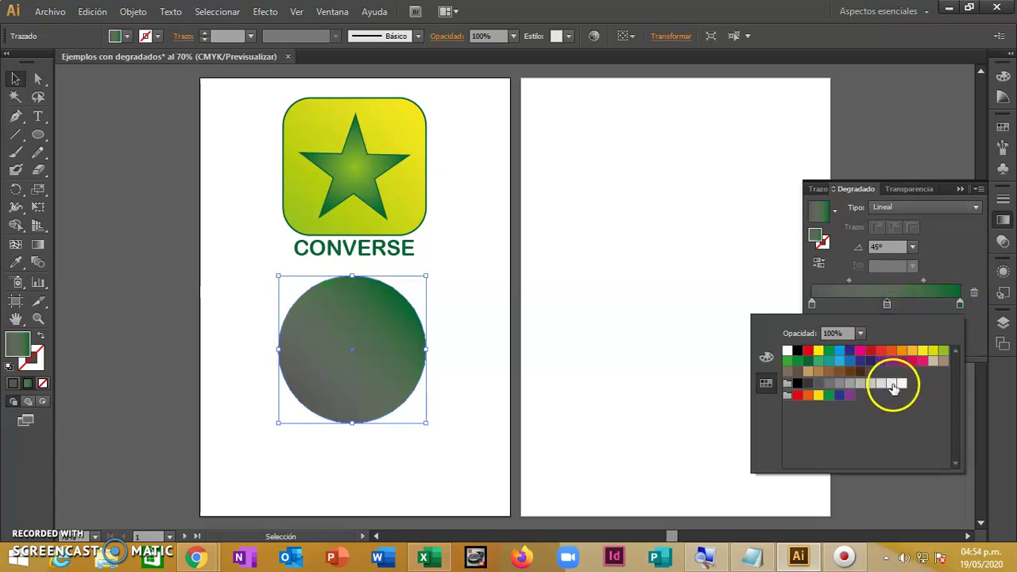
{"action": "left_click", "coordinate": [901, 383]}
{"action": "left_click", "coordinate": [961, 305]}
{"action": "double_click", "coordinate": [961, 305]}
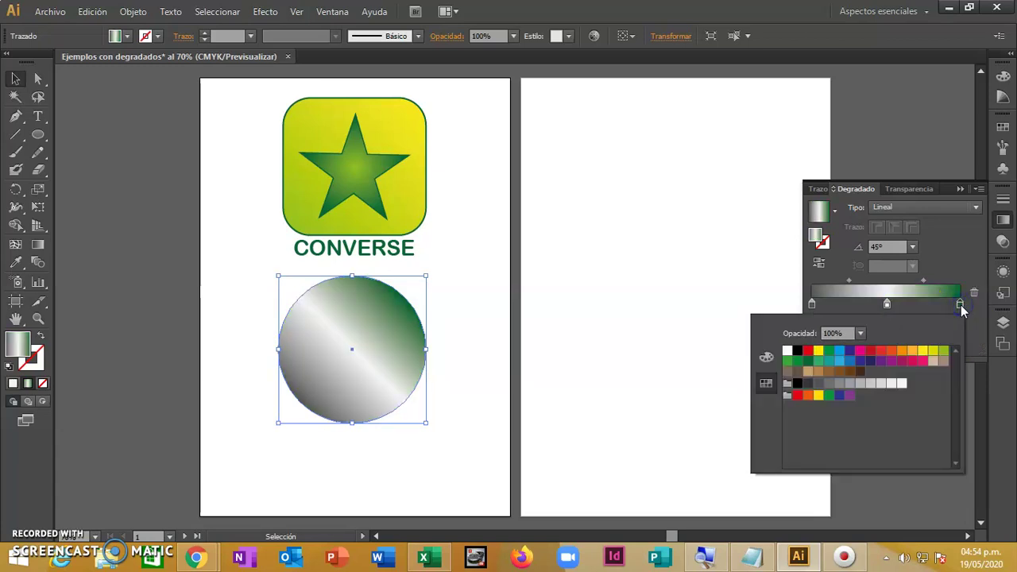
{"action": "left_click", "coordinate": [819, 385]}
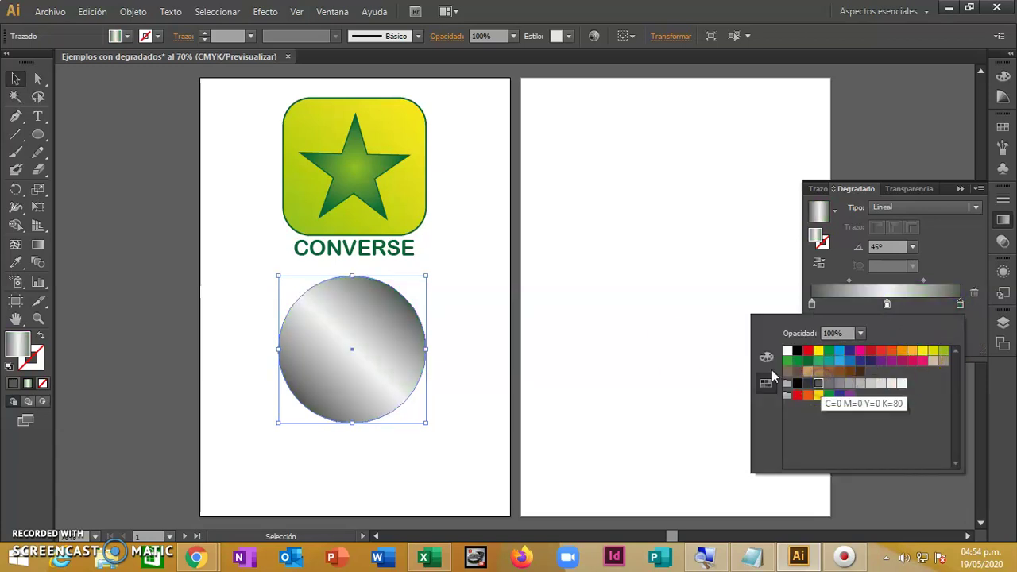
- Draw a 90 × 90 mm circle on the right page
{"action": "left_click", "coordinate": [15, 79]}
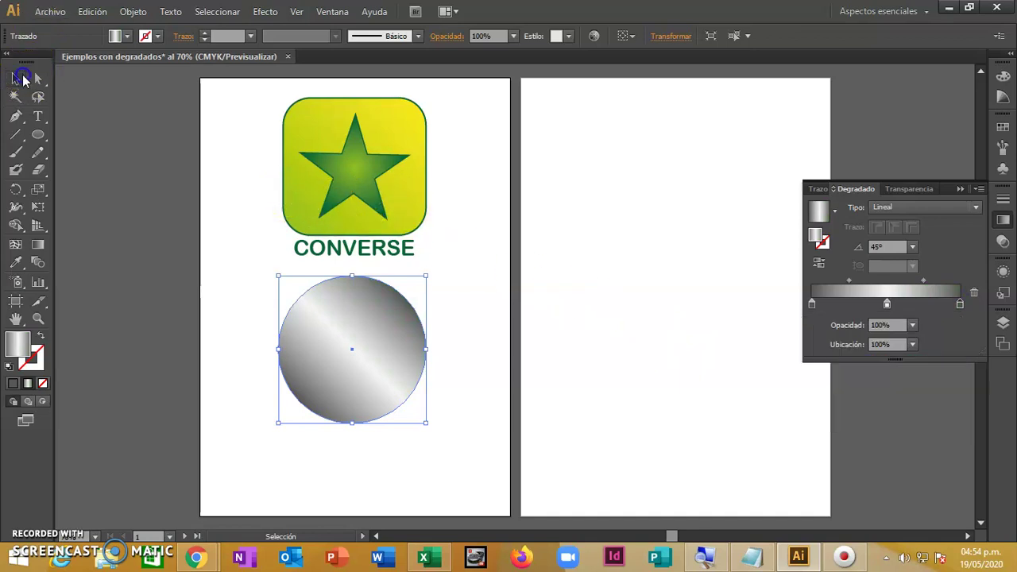
{"action": "left_click", "coordinate": [170, 120]}
{"action": "left_click", "coordinate": [38, 135]}
{"action": "left_click", "coordinate": [530, 322]}
{"action": "type", "text": "90"}
{"action": "key", "text": "Tab"}
{"action": "type", "text": "90"}
{"action": "key", "text": "Return"}
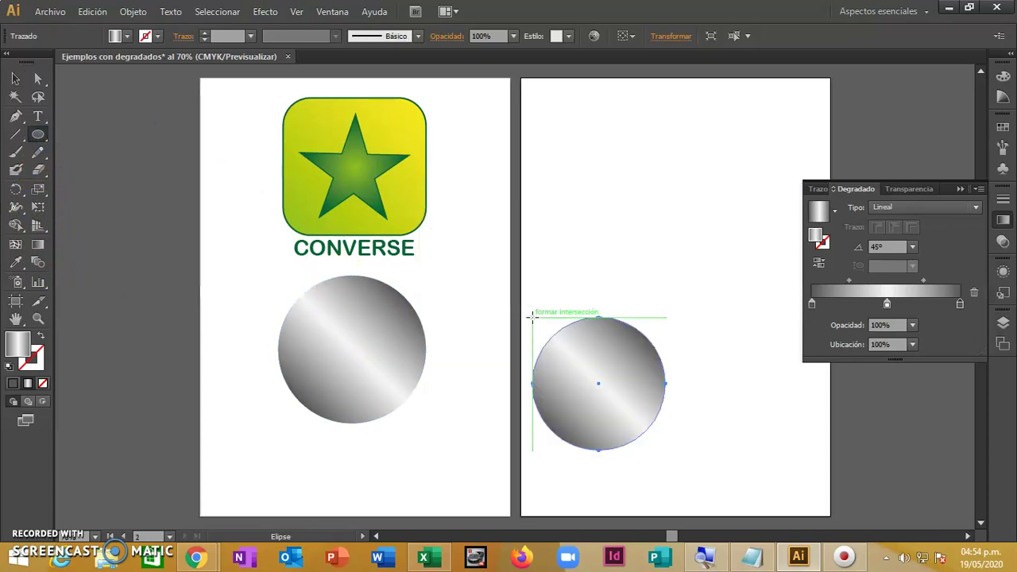
- Set the new circle's gradient angle to -45° and move it onto the first circle
{"action": "left_click", "coordinate": [912, 248]}
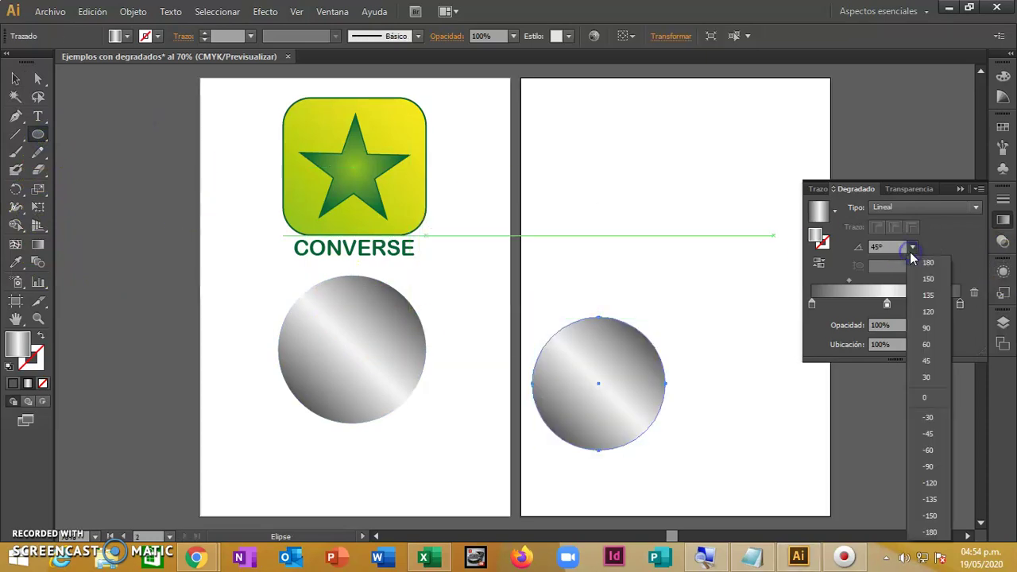
{"action": "left_click", "coordinate": [928, 433]}
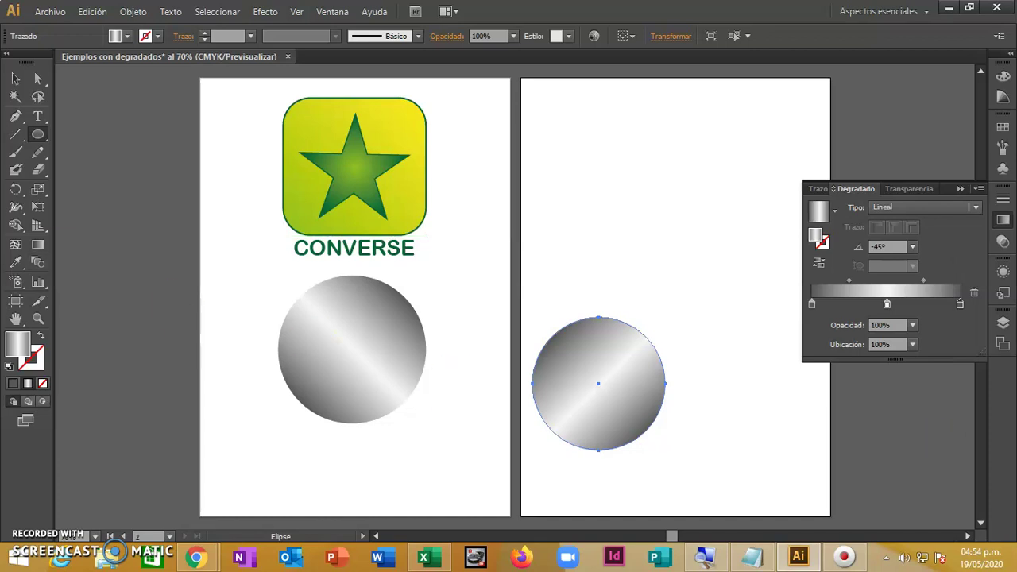
{"action": "left_click", "coordinate": [16, 79]}
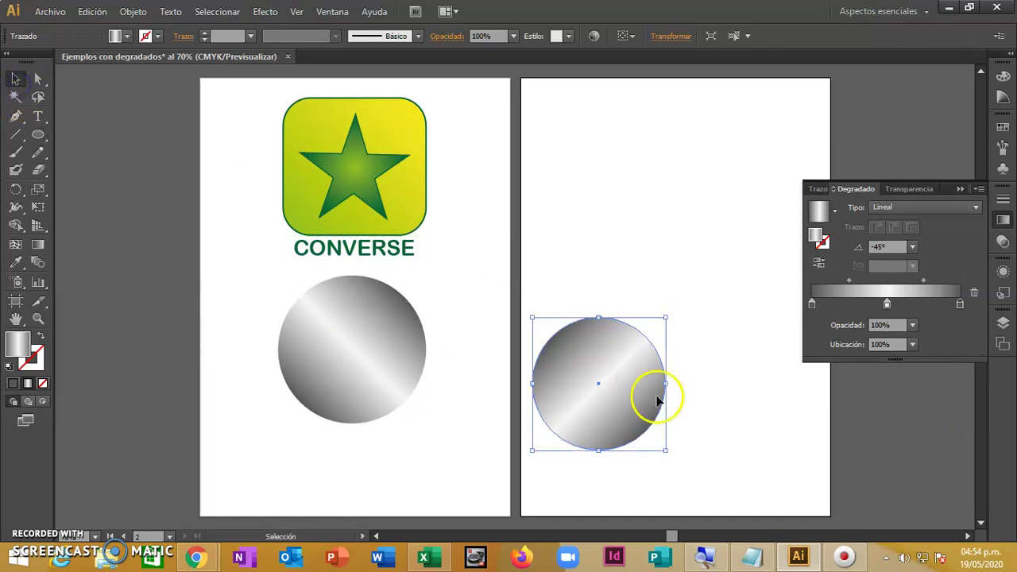
{"action": "left_click_drag", "start_coordinate": [600, 386], "coordinate": [352, 351]}
- Draw an 80 × 80 mm circle on the right page
{"action": "left_click", "coordinate": [440, 404]}
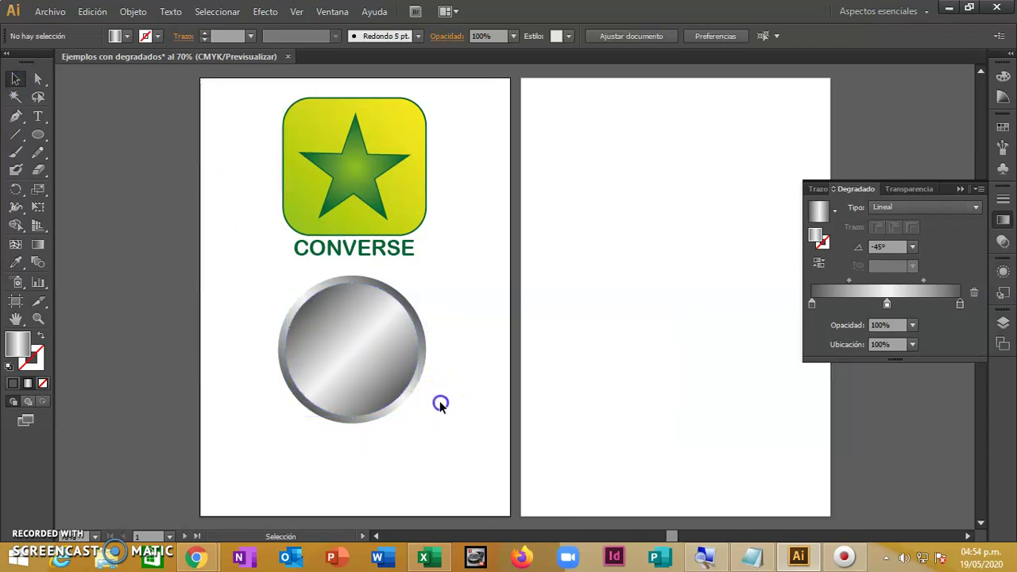
{"action": "left_click", "coordinate": [36, 135]}
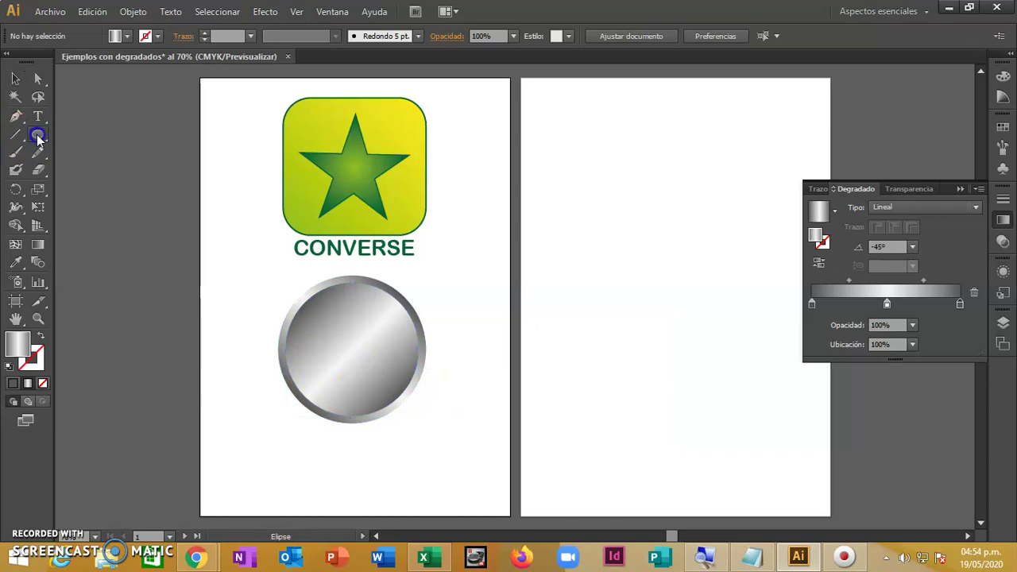
{"action": "left_click", "coordinate": [608, 309]}
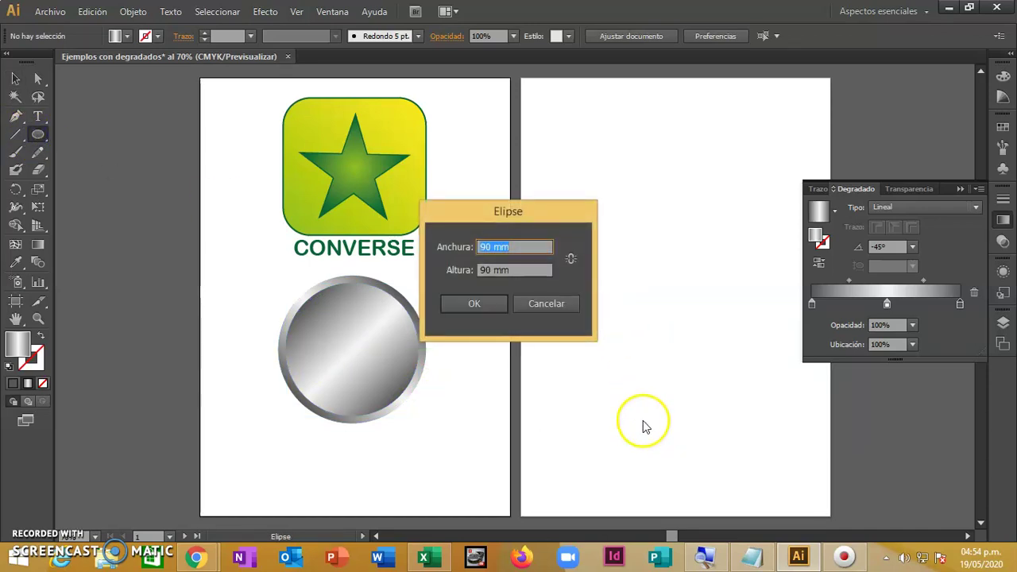
{"action": "key", "text": "Tab"}
{"action": "type", "text": "8"}
{"action": "key", "text": "Return"}
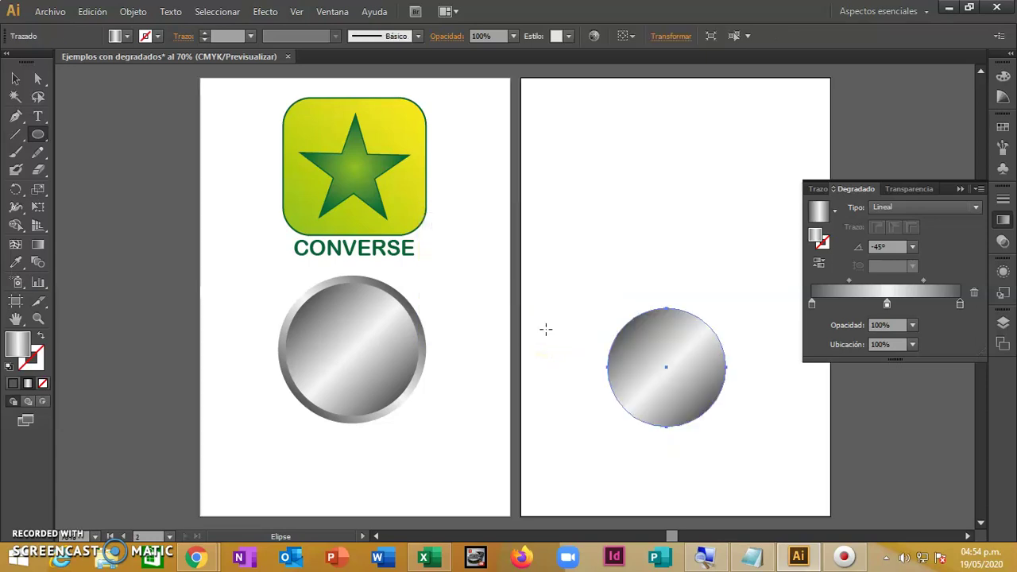
- Give the 80 mm circle a radial white-to-grey gradient with two stops
{"action": "left_click", "coordinate": [938, 208]}
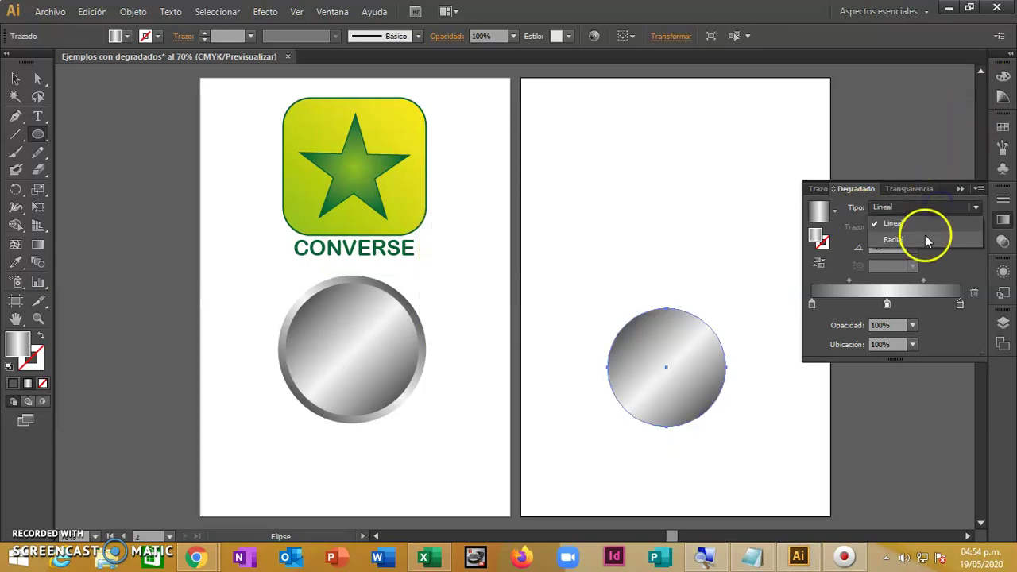
{"action": "left_click", "coordinate": [922, 239]}
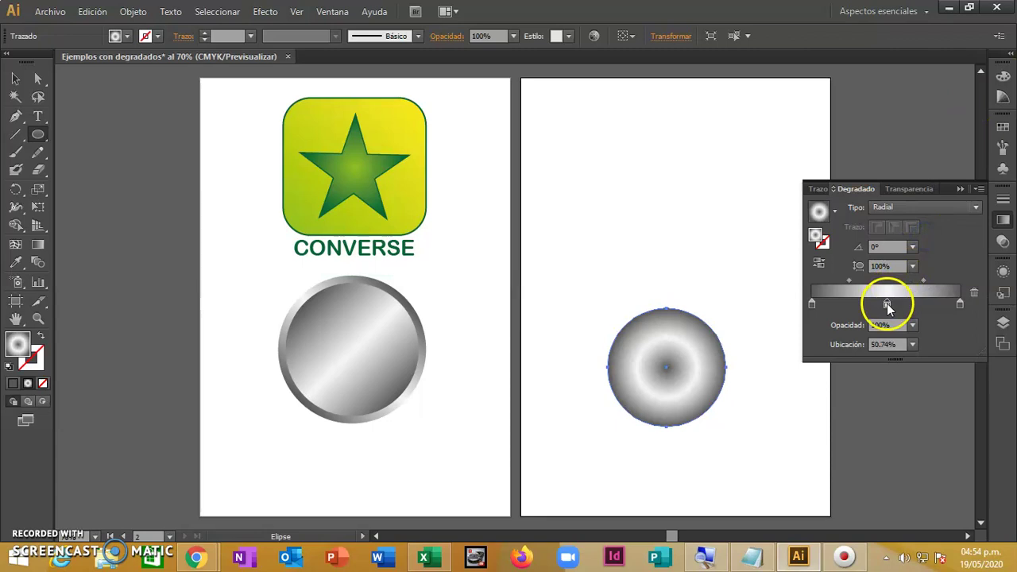
{"action": "left_click_drag", "start_coordinate": [960, 304], "coordinate": [964, 336]}
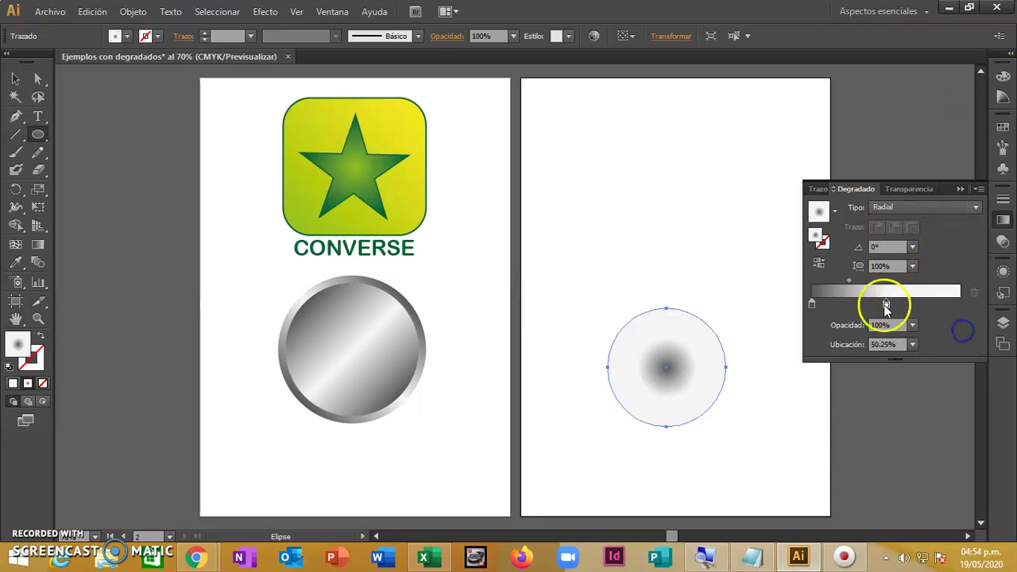
{"action": "mouse_move", "coordinate": [886, 305]}
{"action": "left_mouse_down"}
{"action": "mouse_move", "coordinate": [832, 309]}
{"action": "mouse_move", "coordinate": [960, 305]}
{"action": "left_mouse_up"}
{"action": "left_click_drag", "start_coordinate": [878, 304], "coordinate": [811, 307]}
- Move the radial circle inside the metallic rim and shift its highlight up-left
{"action": "left_click", "coordinate": [15, 79]}
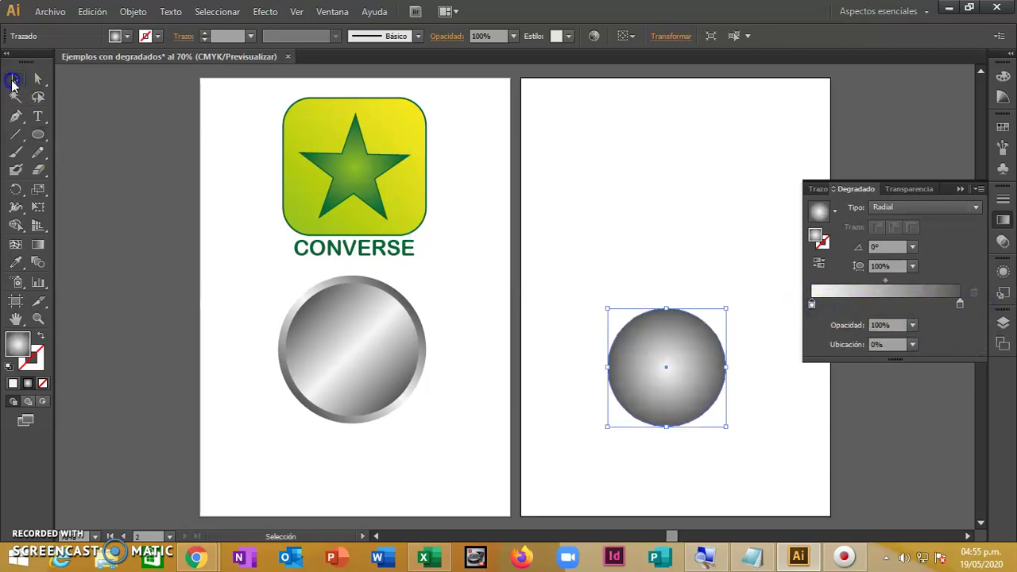
{"action": "left_click_drag", "start_coordinate": [669, 367], "coordinate": [353, 354]}
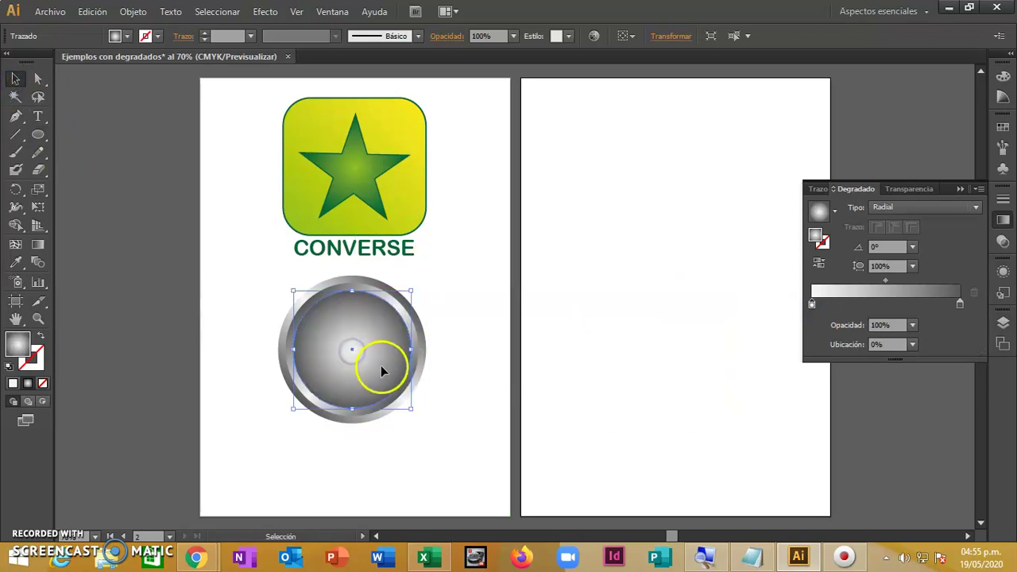
{"action": "left_click", "coordinate": [37, 246]}
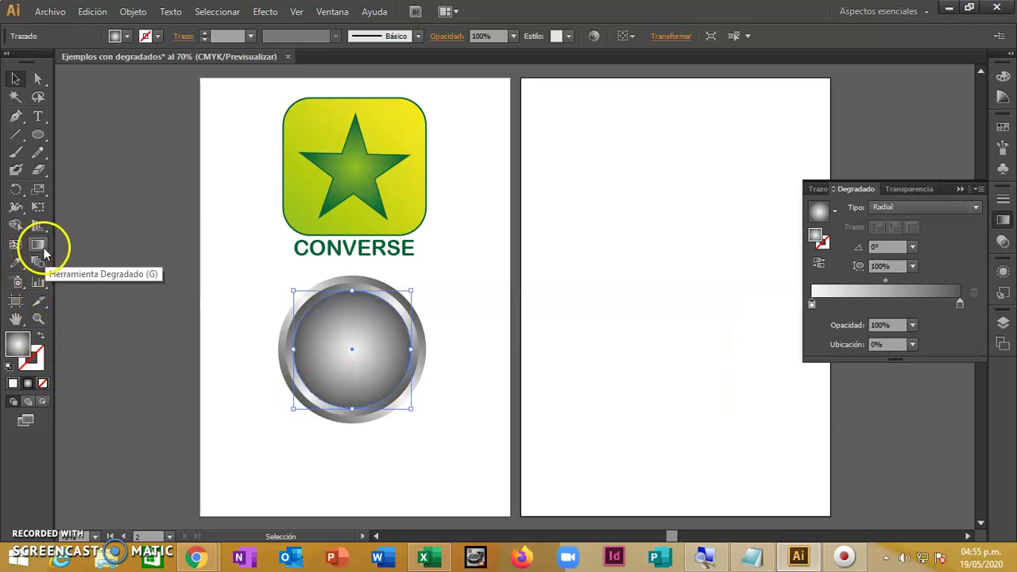
{"action": "mouse_move", "coordinate": [352, 358]}
{"action": "left_mouse_down"}
{"action": "mouse_move", "coordinate": [360, 349]}
{"action": "mouse_move", "coordinate": [330, 334]}
{"action": "left_mouse_up"}
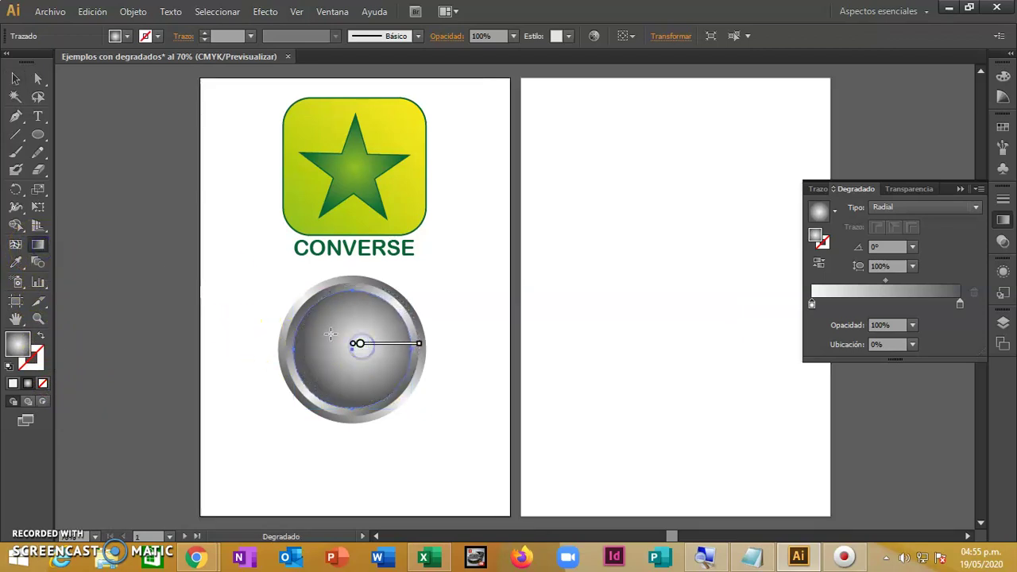
{"action": "left_click", "coordinate": [16, 78]}
{"action": "left_click", "coordinate": [588, 330]}
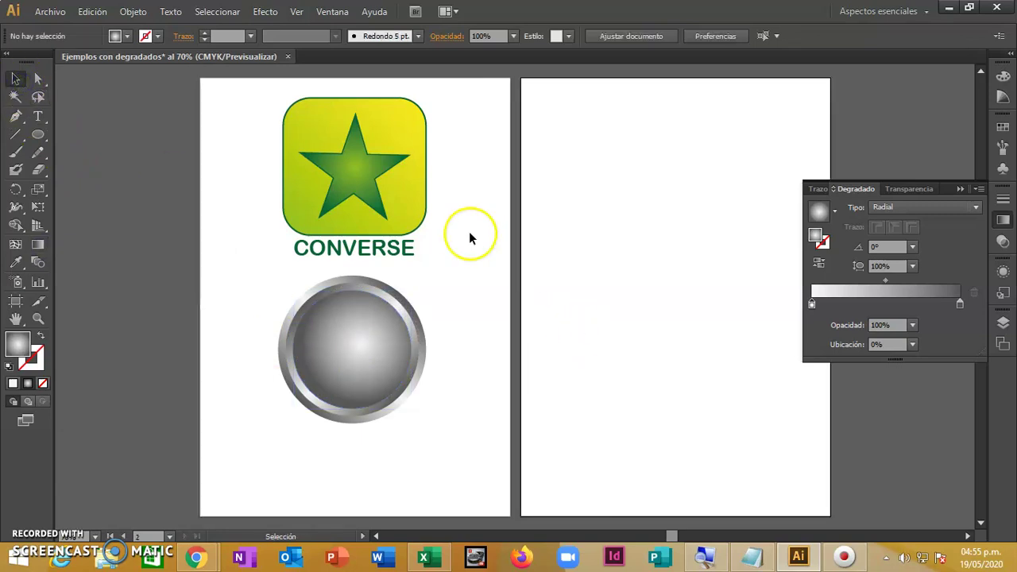
- Add the text 'Aceros Perú' below the badge
{"action": "left_click", "coordinate": [38, 116]}
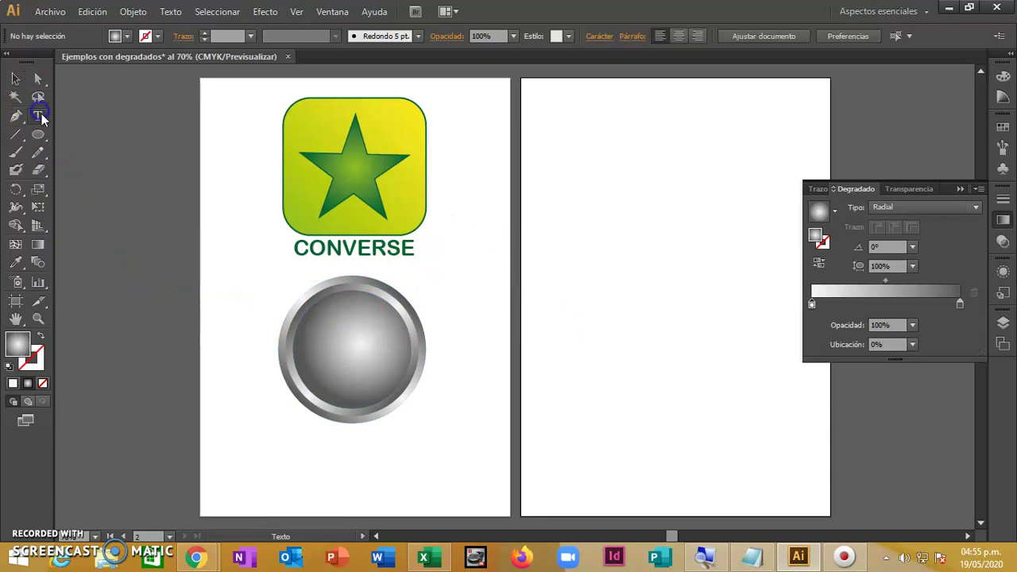
{"action": "left_click", "coordinate": [299, 444]}
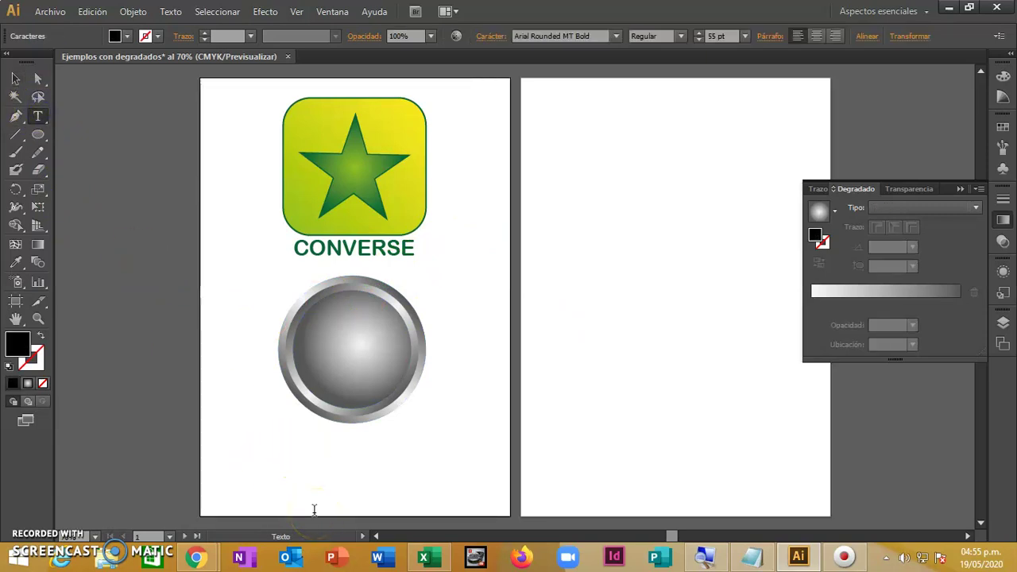
{"action": "type", "text": "aCE"}
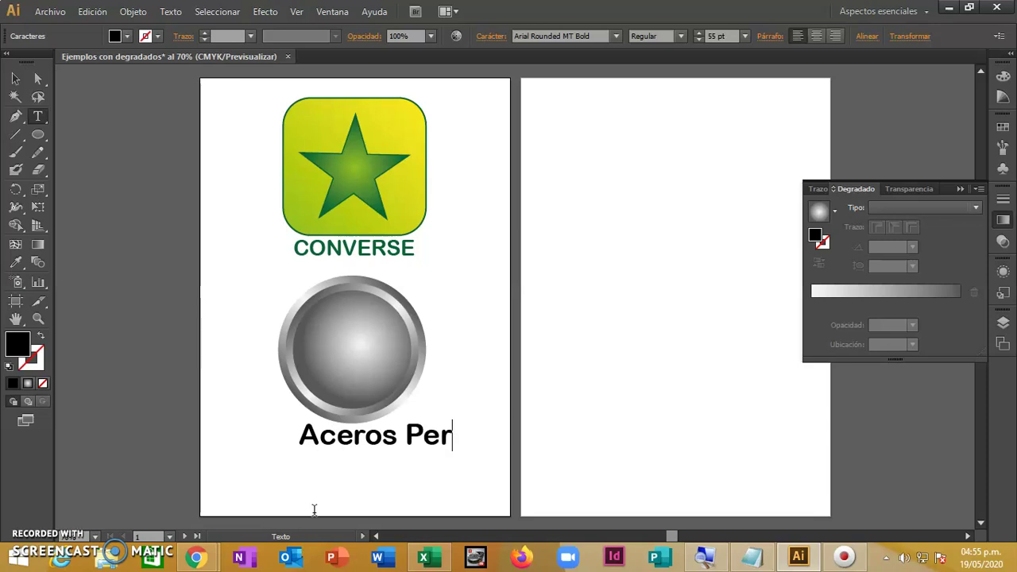
{"action": "scroll", "coordinate": [211, 414], "scroll_direction": "up", "scroll_amount": 1}
{"action": "left_click", "coordinate": [15, 78]}
{"action": "scroll", "coordinate": [248, 318], "scroll_direction": "down", "scroll_amount": 2}
{"action": "left_click_drag", "start_coordinate": [446, 411], "coordinate": [421, 416]}
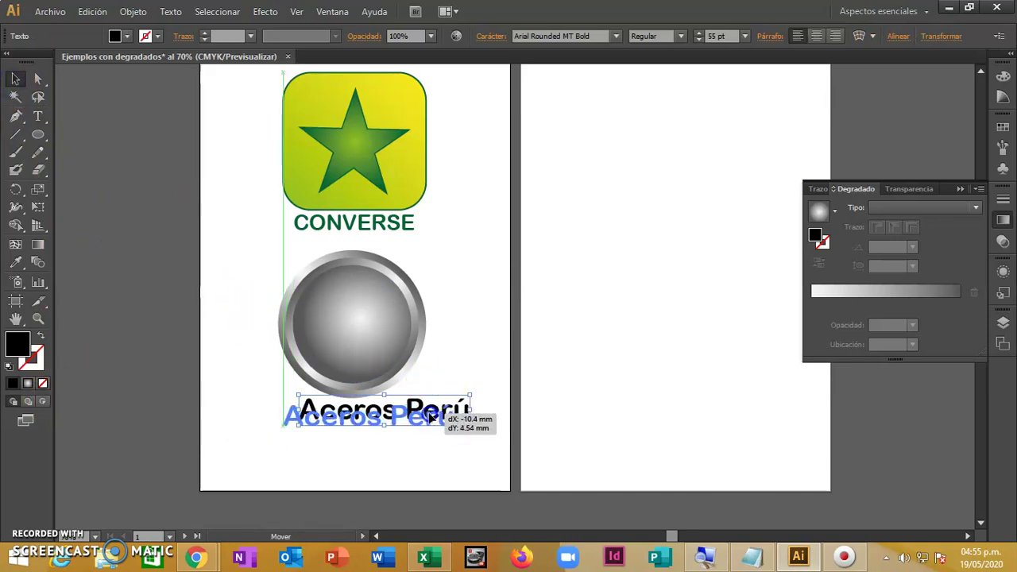
- Break 'Perú' onto a second line and move the text onto the grey badge
{"action": "double_click", "coordinate": [371, 425]}
{"action": "left_click", "coordinate": [396, 478]}
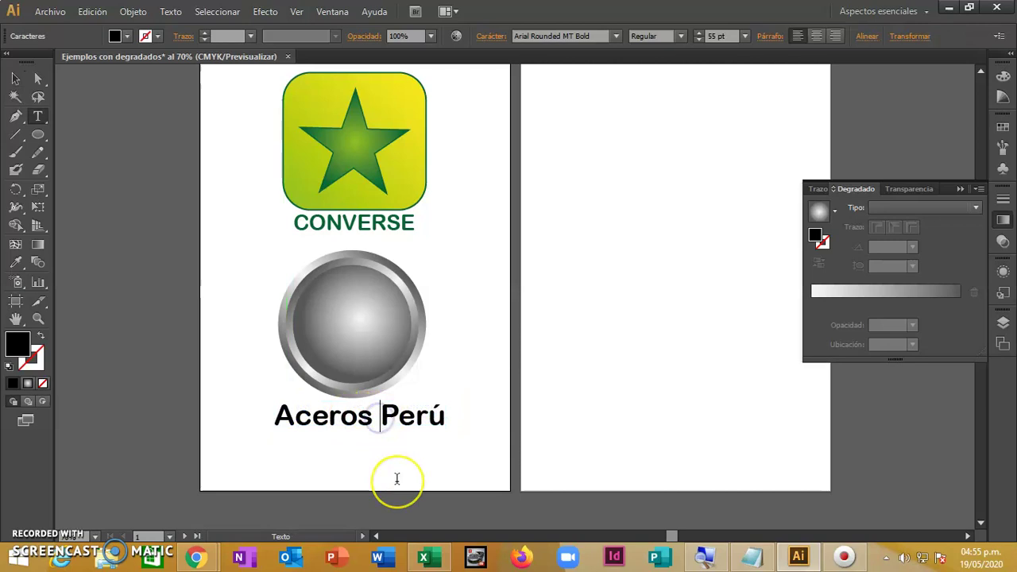
{"action": "key", "text": "Return"}
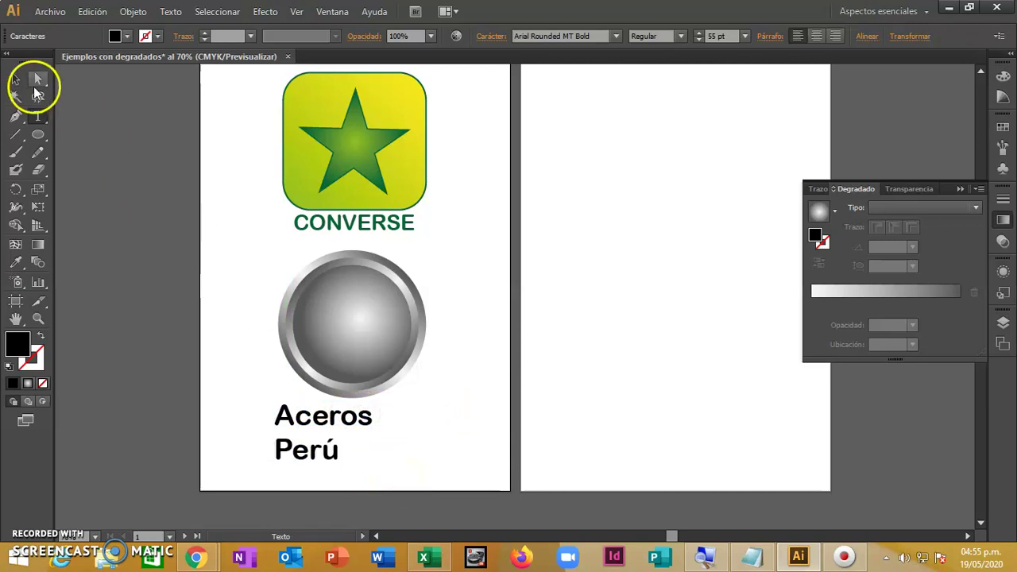
{"action": "left_click", "coordinate": [16, 80]}
{"action": "left_click_drag", "start_coordinate": [340, 415], "coordinate": [371, 315]}
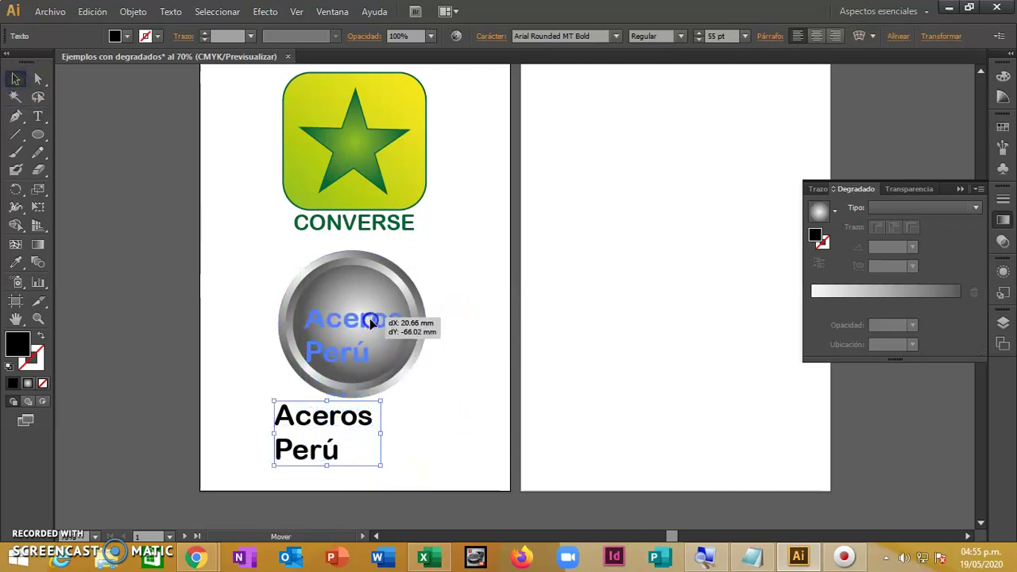
- Set the text to 47 pt and centre-align both lines
{"action": "left_click", "coordinate": [699, 40]}
{"action": "left_click", "coordinate": [700, 39]}
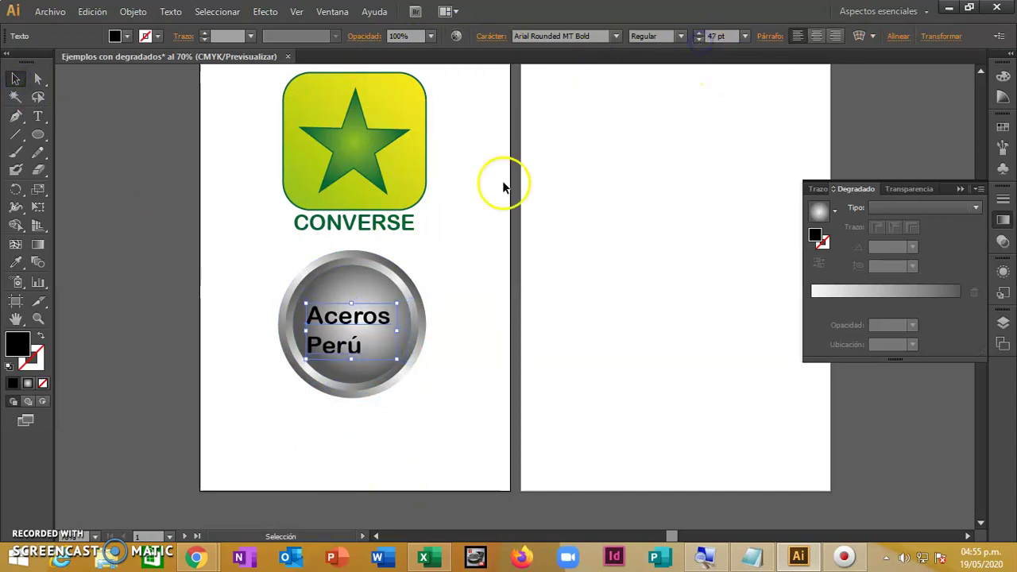
{"action": "left_click", "coordinate": [816, 36]}
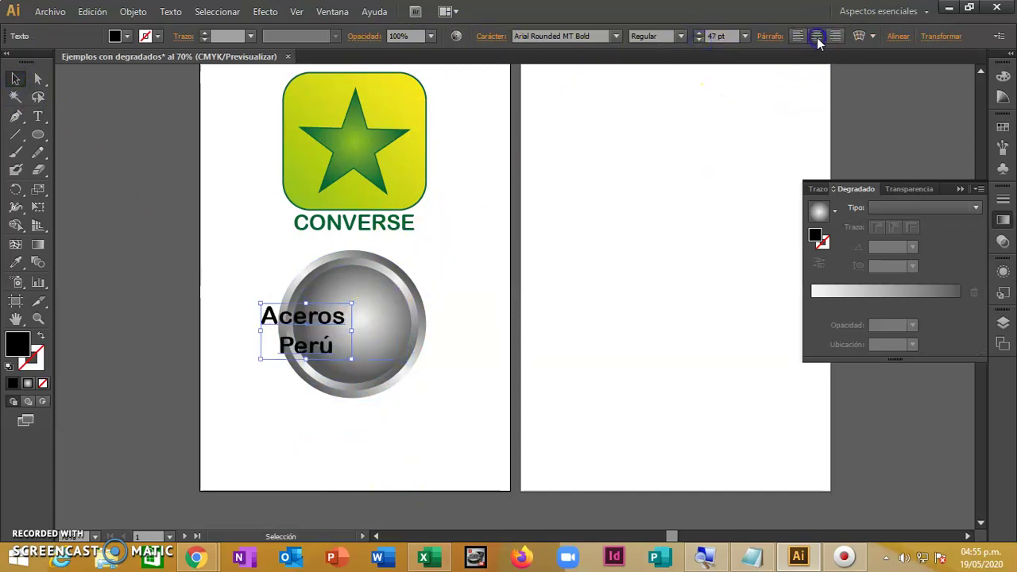
{"action": "left_click", "coordinate": [817, 36]}
- Centre the Aceros Perú text on the badge and set its font to Britannic Bold
{"action": "left_click_drag", "start_coordinate": [337, 320], "coordinate": [384, 314]}
{"action": "right_click", "coordinate": [383, 315]}
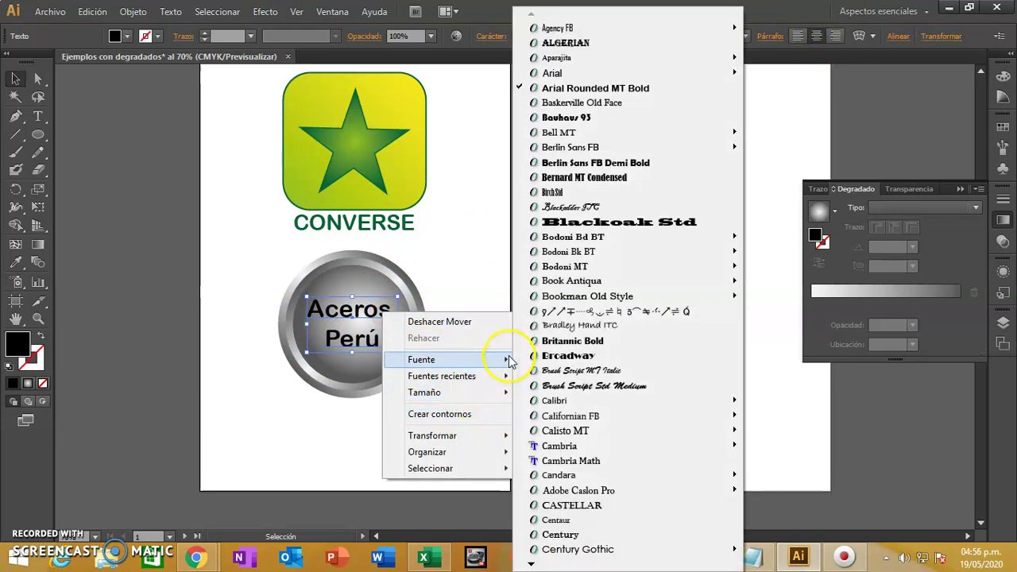
{"action": "mouse_move", "coordinate": [421, 359]}
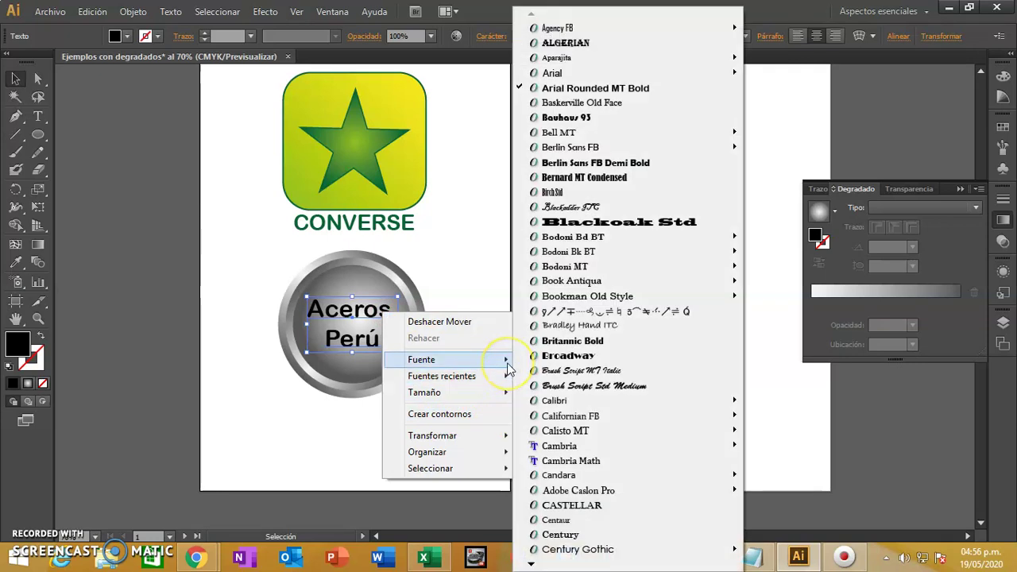
{"action": "left_click", "coordinate": [565, 341]}
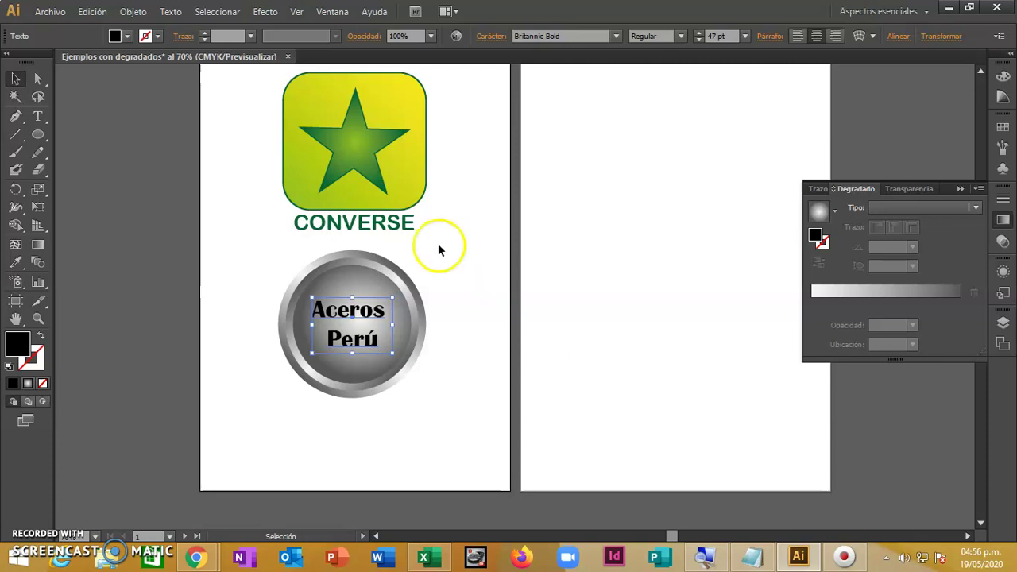
- Give the Aceros Perú lettering a 2 pt outline
{"action": "left_click", "coordinate": [128, 37]}
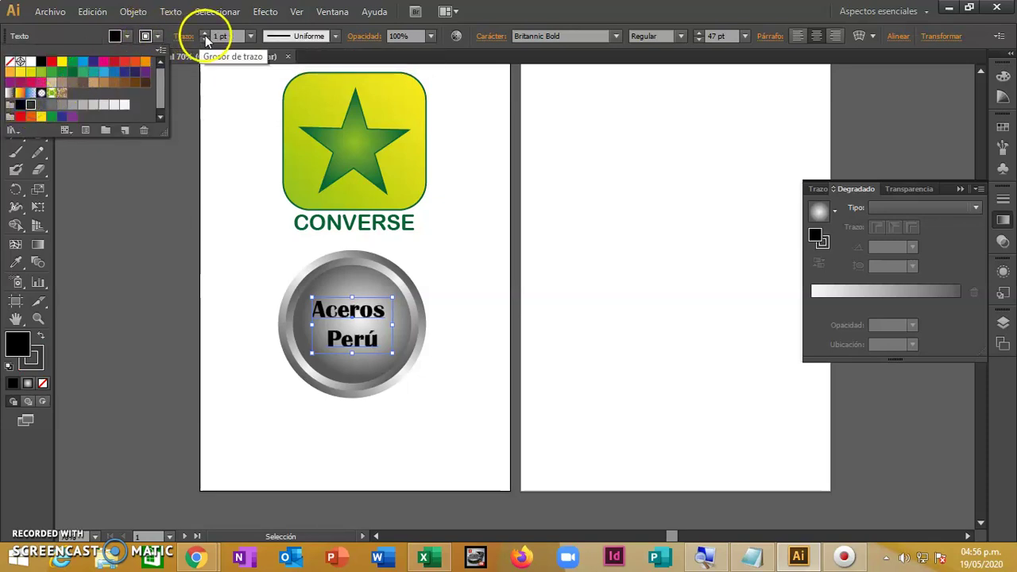
{"action": "left_click", "coordinate": [205, 35]}
{"action": "left_click", "coordinate": [205, 33]}
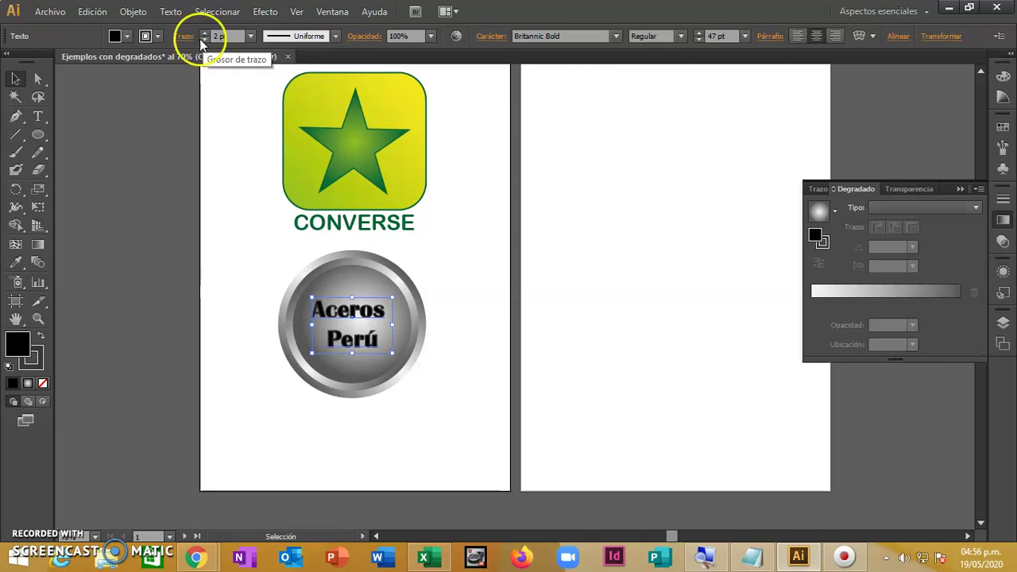
- Fill the lettering with grey and nudge it slightly right on the badge
{"action": "left_click", "coordinate": [128, 37]}
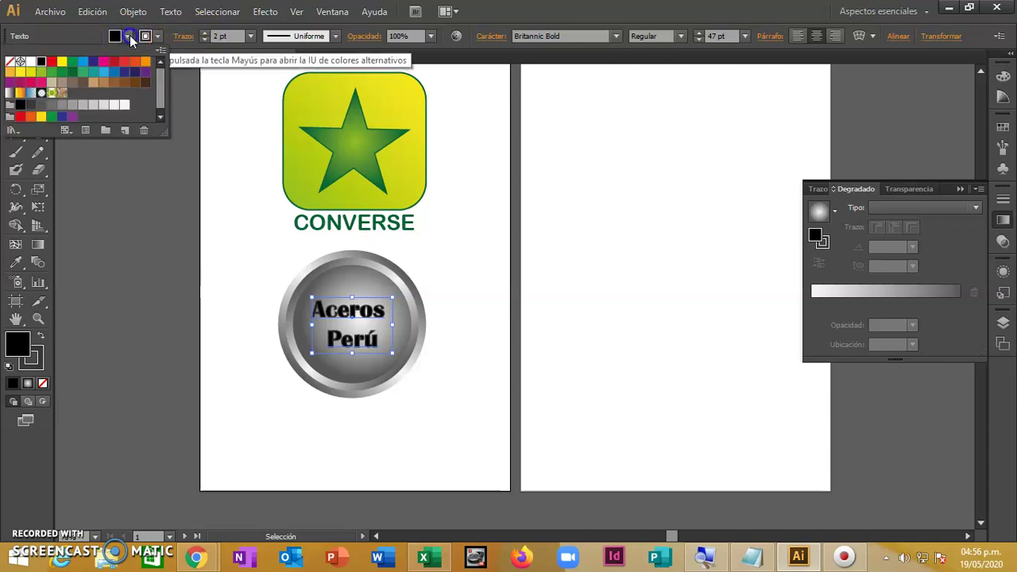
{"action": "left_click", "coordinate": [93, 105]}
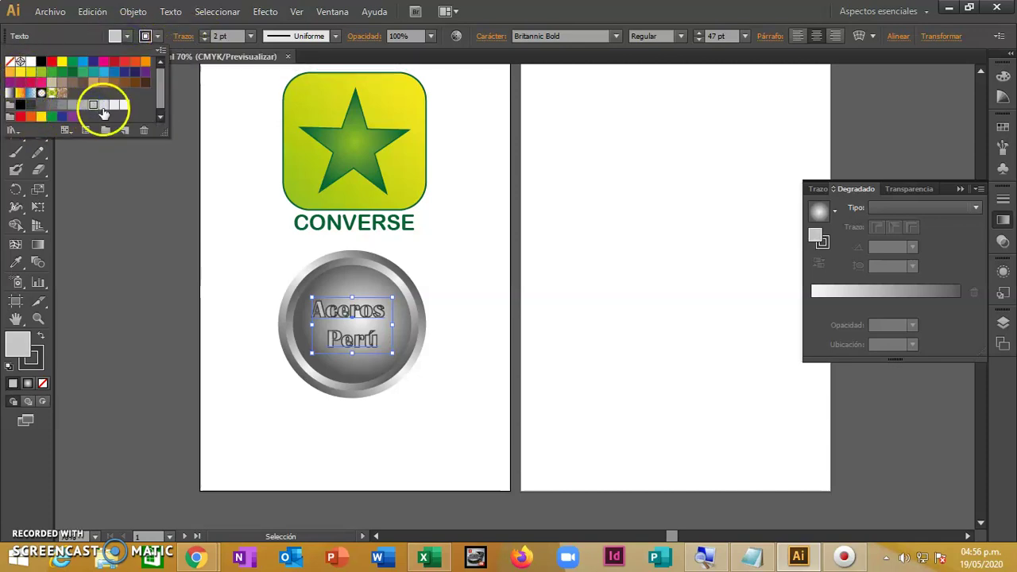
{"action": "left_click", "coordinate": [72, 105]}
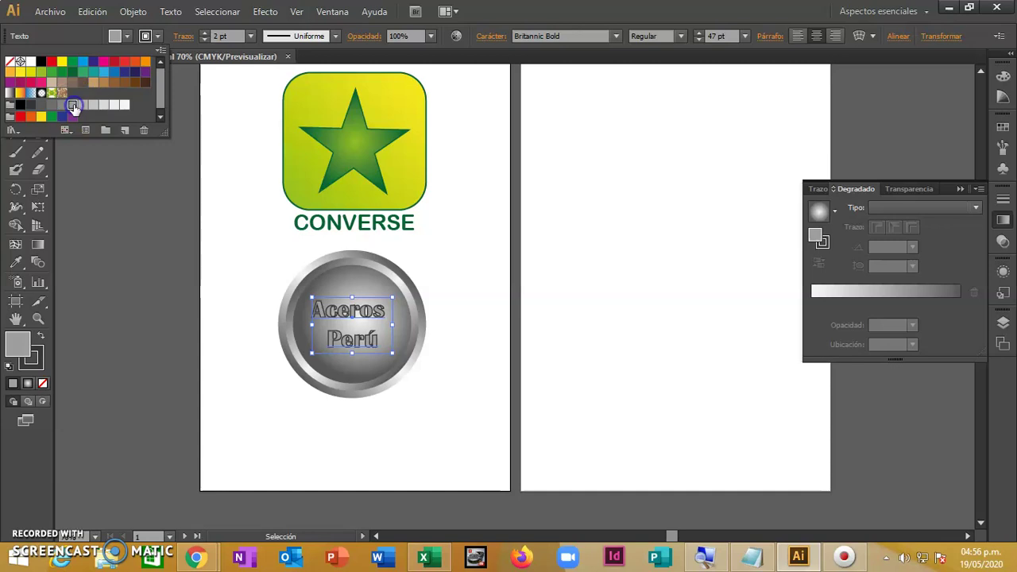
{"action": "left_click", "coordinate": [182, 238]}
{"action": "left_click_drag", "start_coordinate": [339, 314], "coordinate": [345, 312]}
{"action": "left_click", "coordinate": [457, 311]}
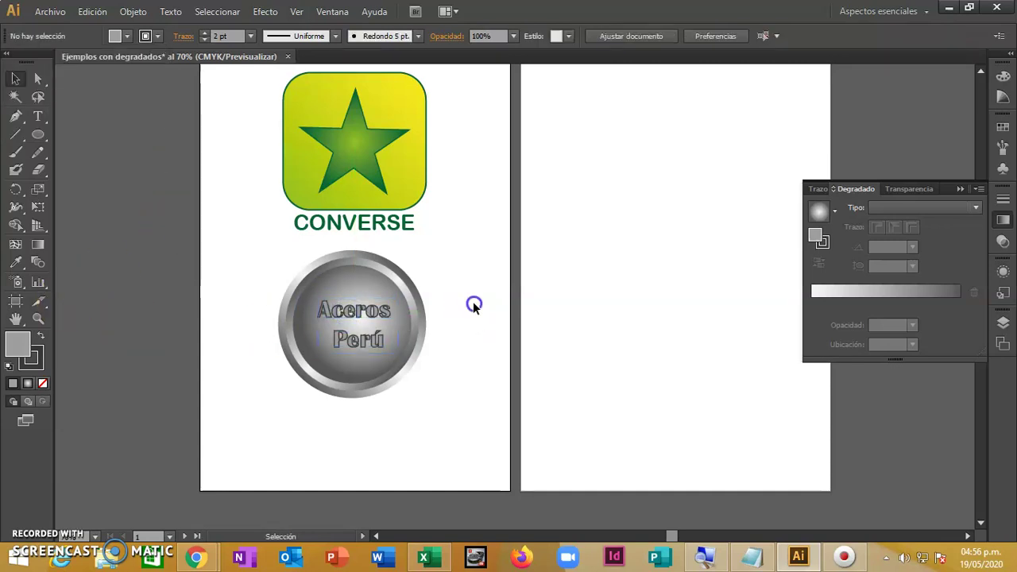
{"action": "left_click", "coordinate": [378, 313]}
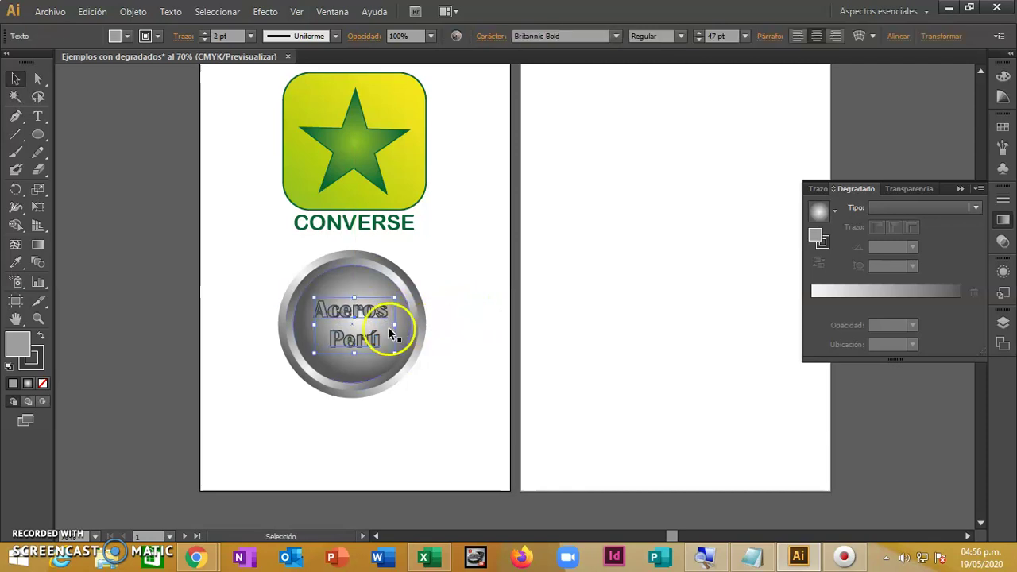
{"action": "left_click", "coordinate": [481, 328]}
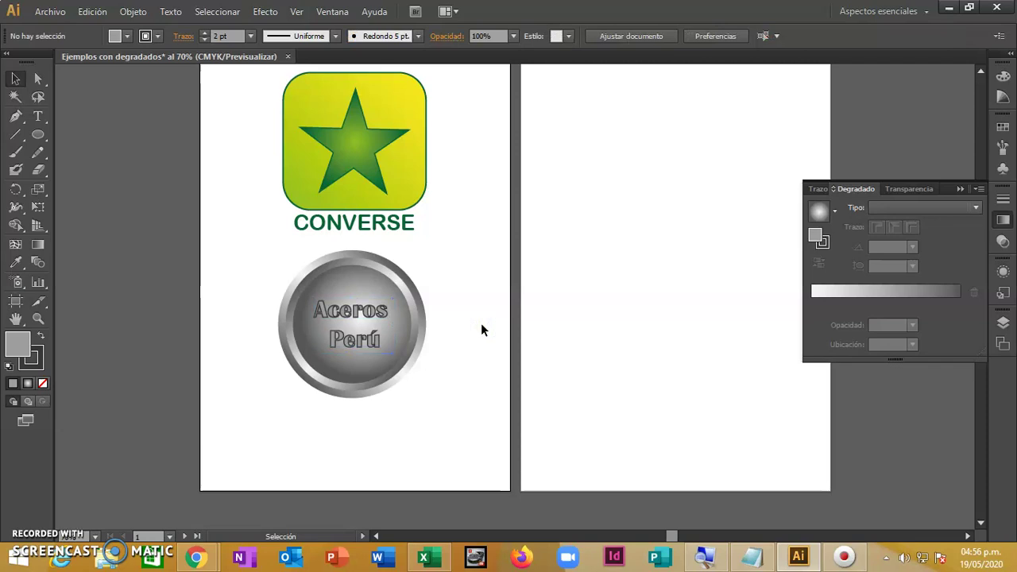
- Shift the Aceros Perú badge slightly down and right, then pan toward the second page
{"action": "left_click_drag", "start_coordinate": [236, 302], "coordinate": [429, 390]}
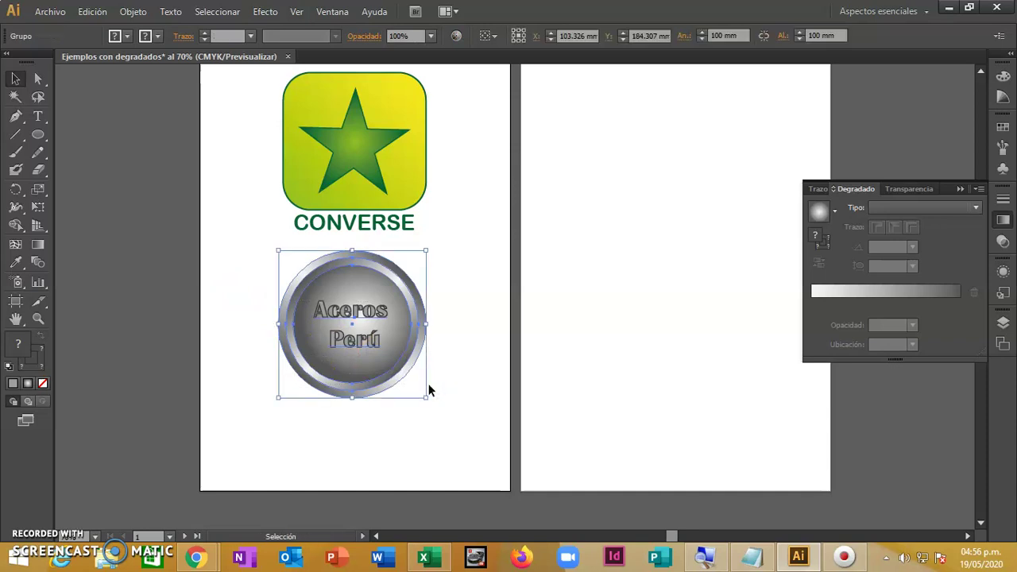
{"action": "left_click", "coordinate": [586, 310]}
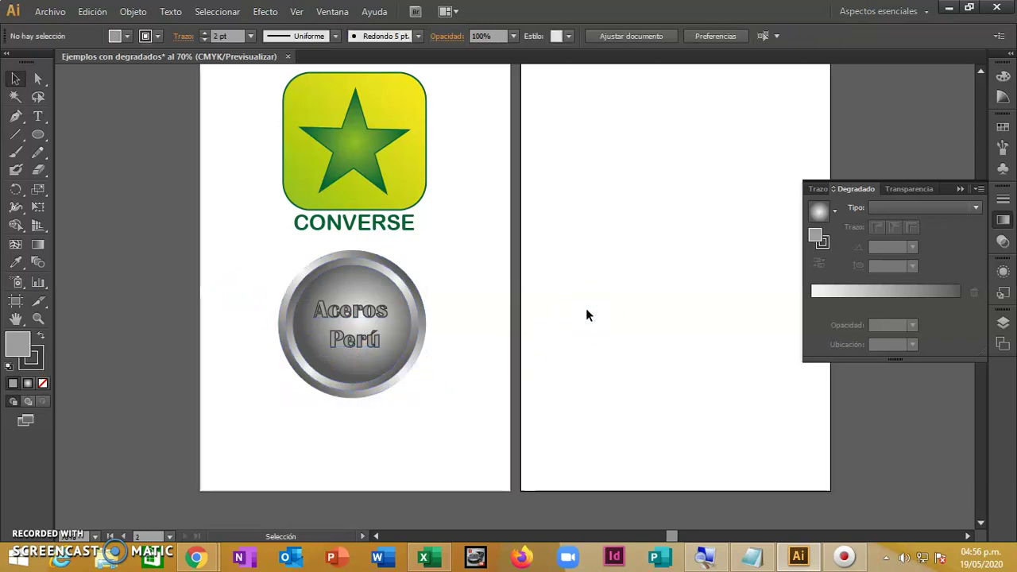
{"action": "scroll", "coordinate": [601, 298], "scroll_direction": "up", "scroll_amount": 1}
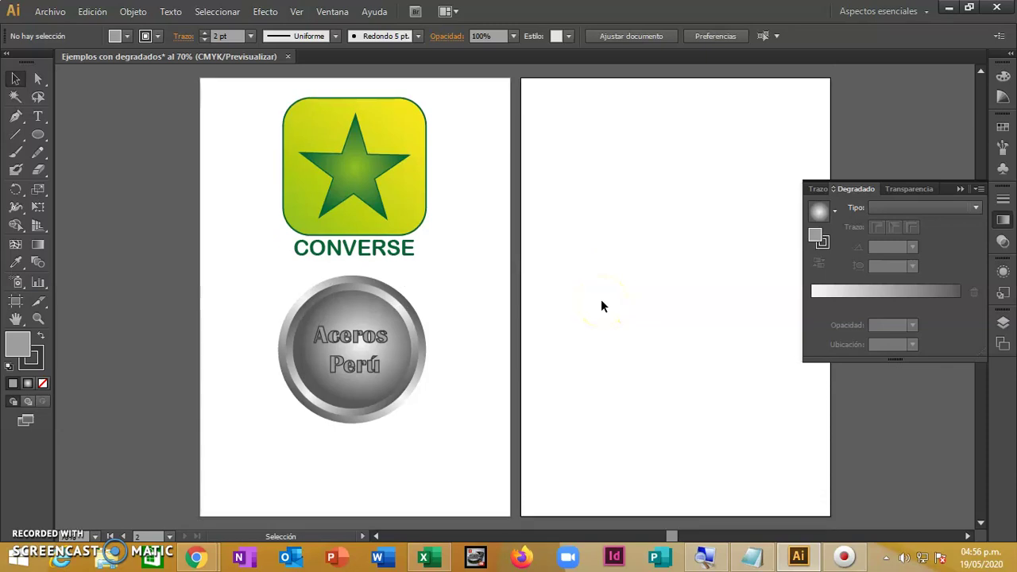
{"action": "left_click_drag", "start_coordinate": [415, 376], "coordinate": [427, 385]}
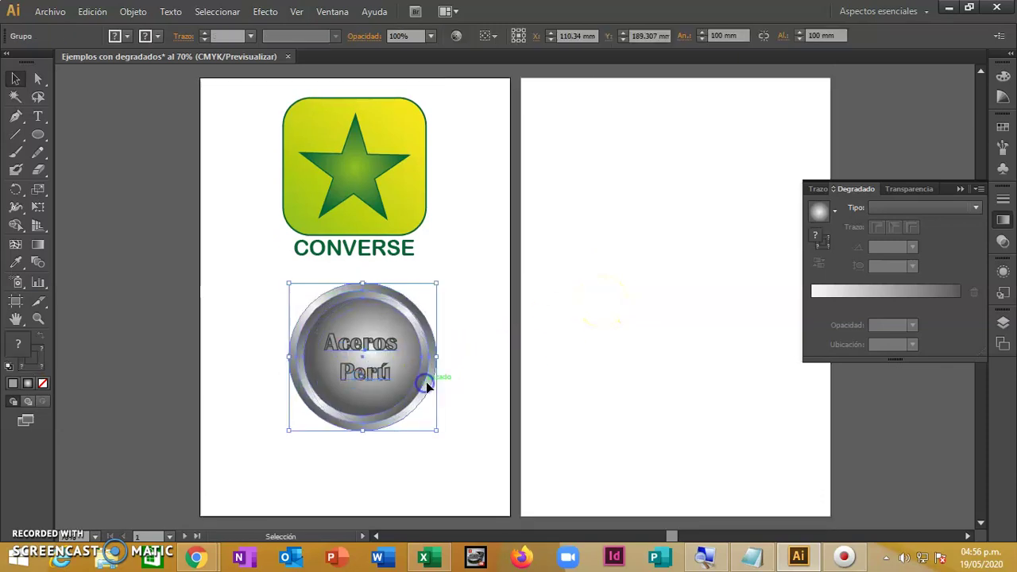
{"action": "left_click", "coordinate": [583, 336]}
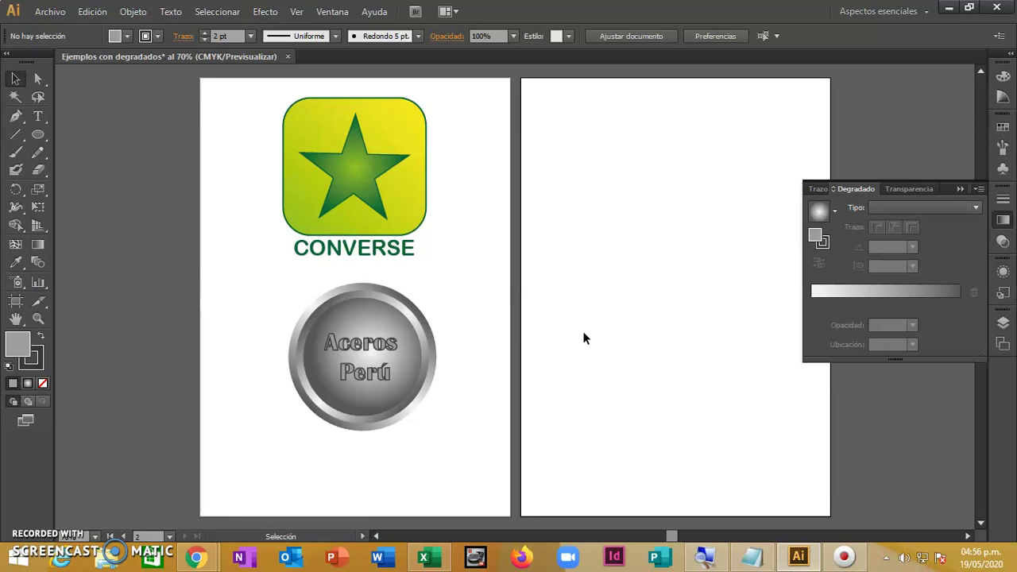
{"action": "left_click_drag", "start_coordinate": [606, 279], "coordinate": [493, 267]}
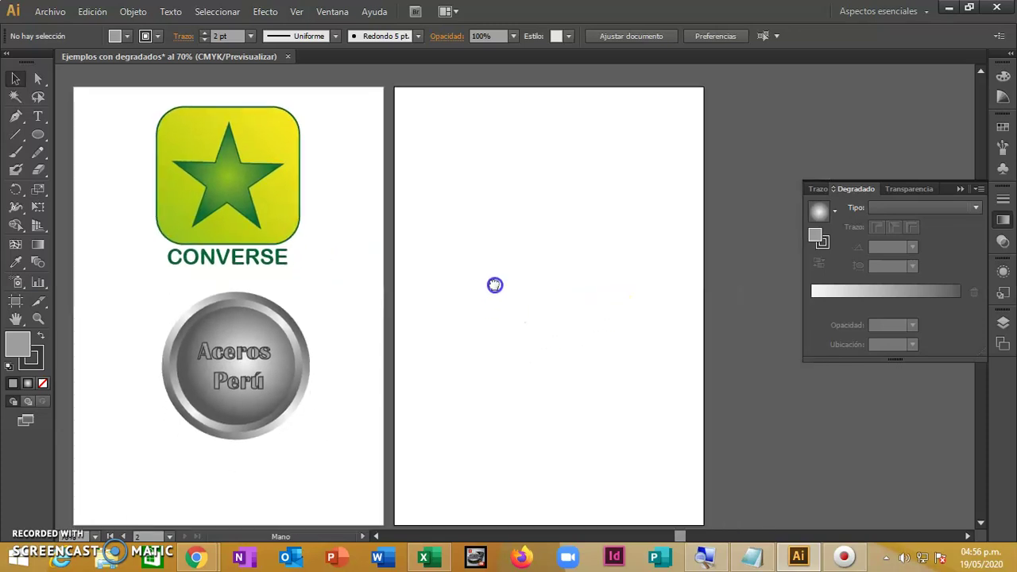
- Draw a 100 × 100 mm circle with a radial gradient on the second page
{"action": "left_click", "coordinate": [36, 137]}
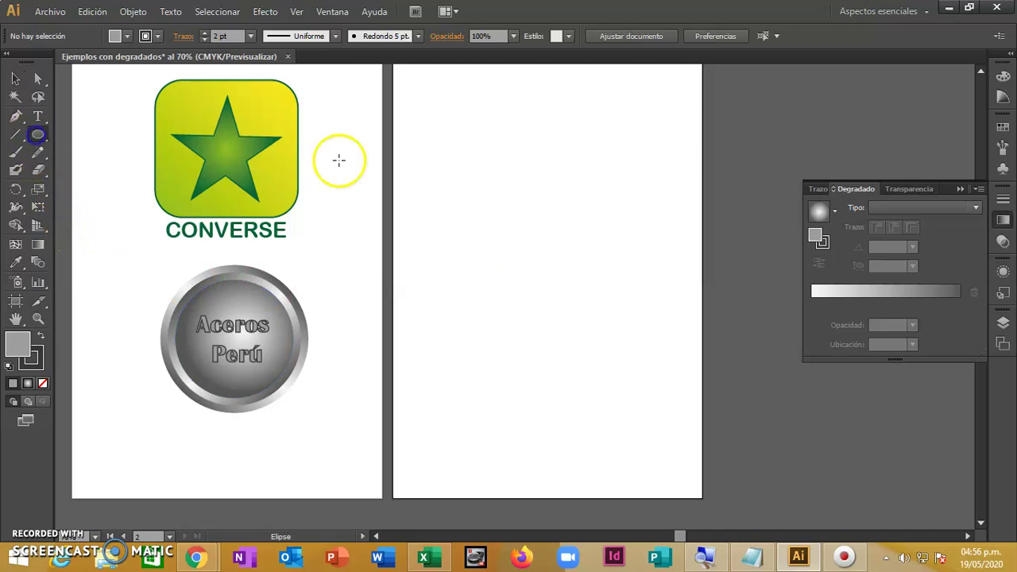
{"action": "left_click", "coordinate": [534, 148]}
{"action": "key", "text": "Tab"}
{"action": "type", "text": "100"}
{"action": "key", "text": "Return"}
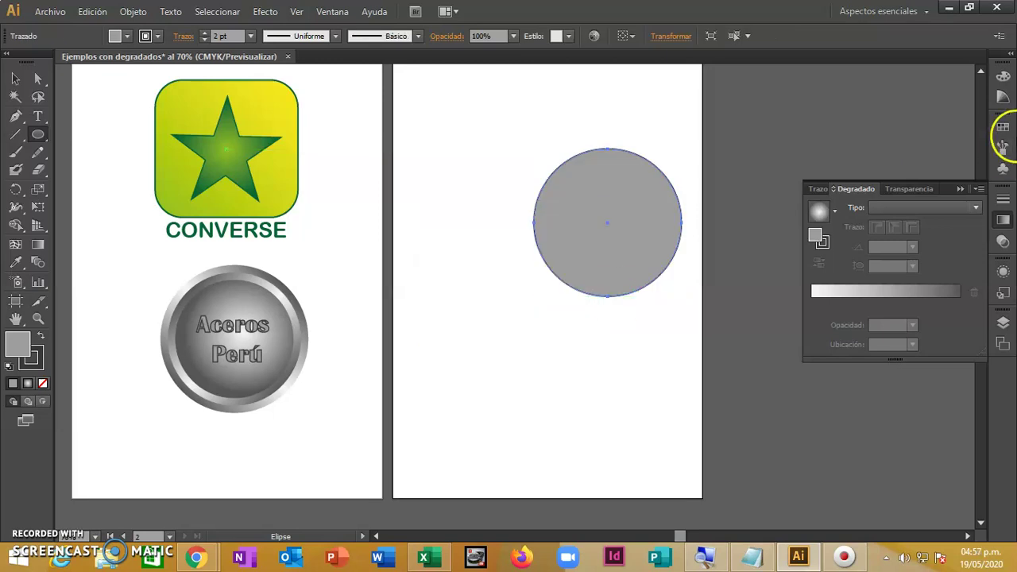
{"action": "left_click", "coordinate": [937, 208]}
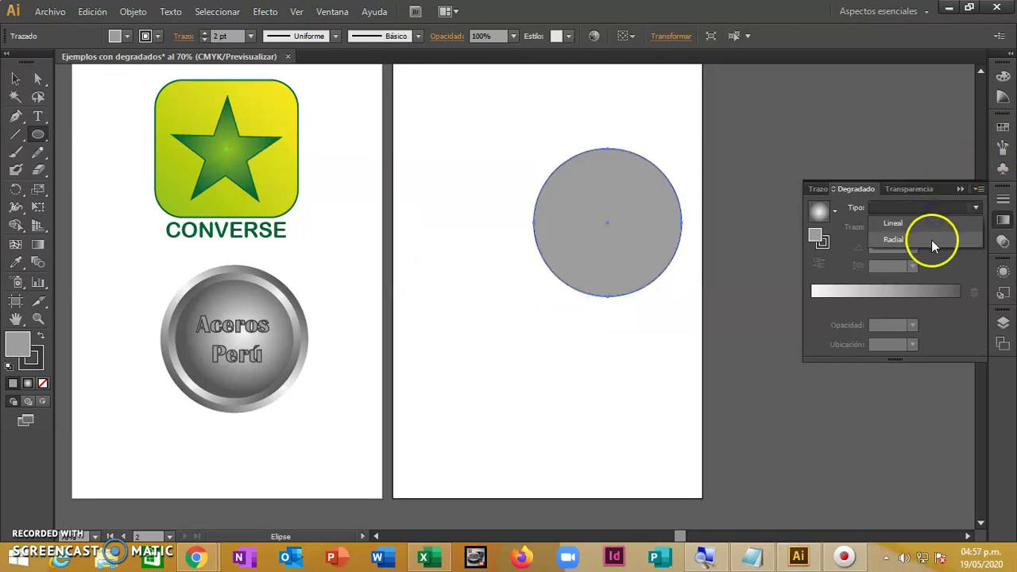
{"action": "left_click", "coordinate": [931, 240]}
- Make the gradient's inner stop red and widen it to about 72%
{"action": "left_click", "coordinate": [813, 305]}
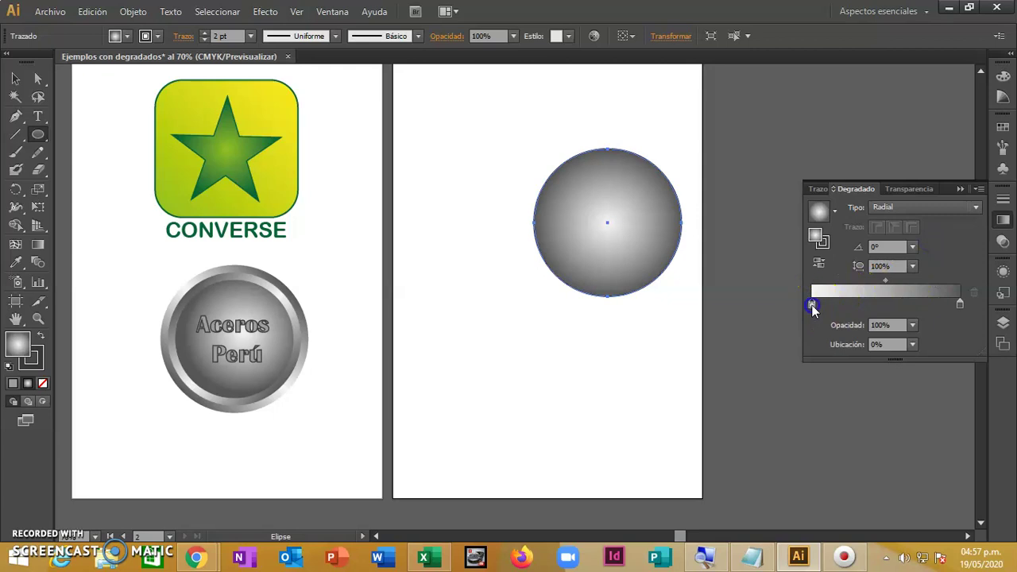
{"action": "double_click", "coordinate": [812, 305]}
{"action": "left_click", "coordinate": [807, 350]}
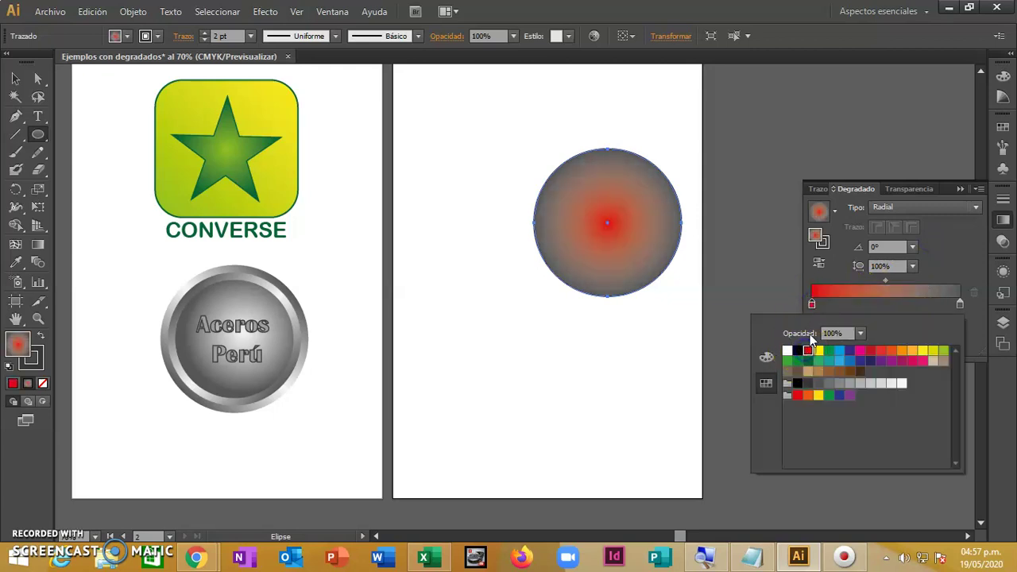
{"action": "left_click", "coordinate": [850, 309]}
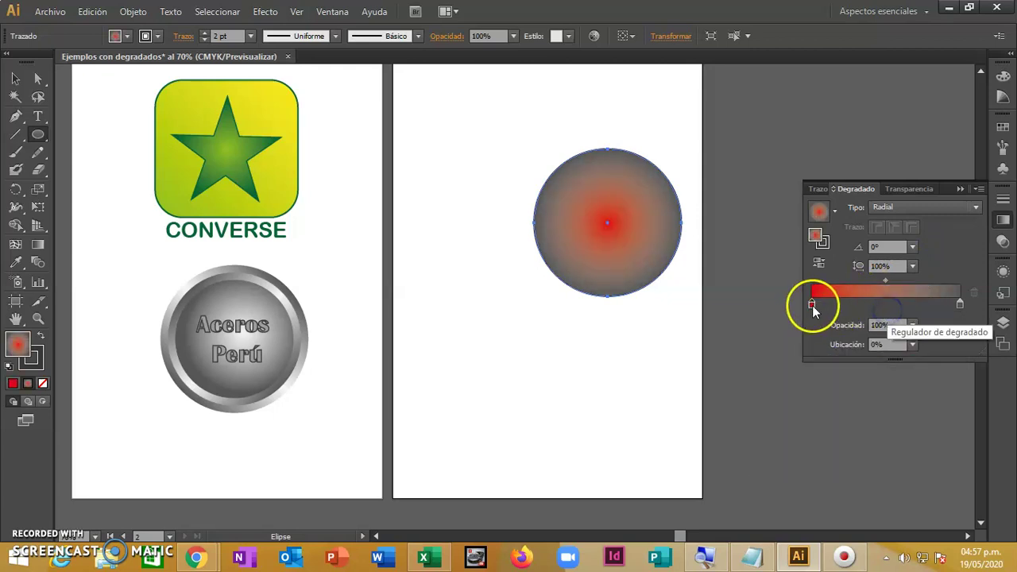
{"action": "left_click_drag", "start_coordinate": [812, 305], "coordinate": [919, 305]}
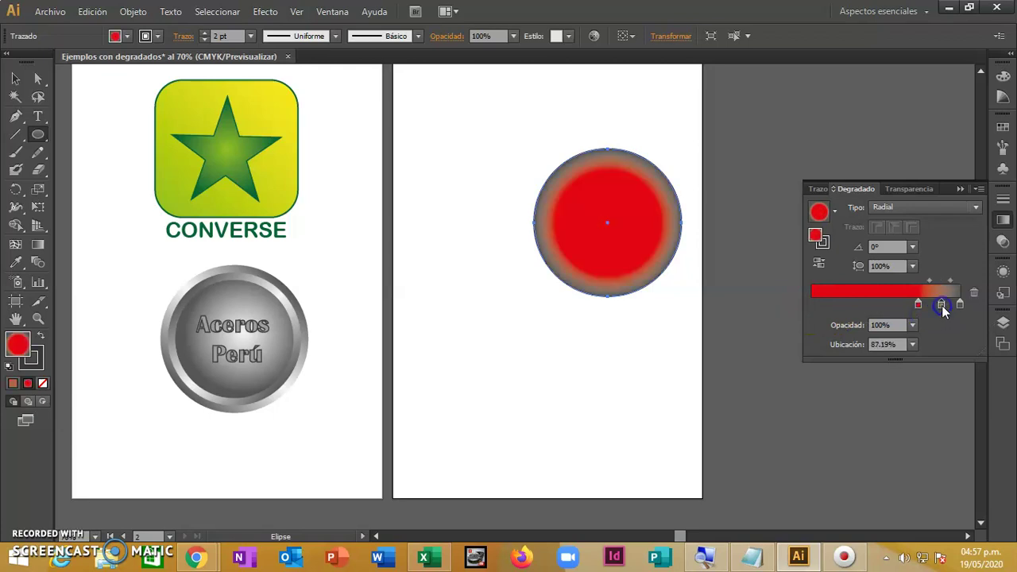
- Set a white middle stop and a red outer stop, pushing the red stop outward
{"action": "double_click", "coordinate": [942, 307]}
{"action": "left_click", "coordinate": [789, 351]}
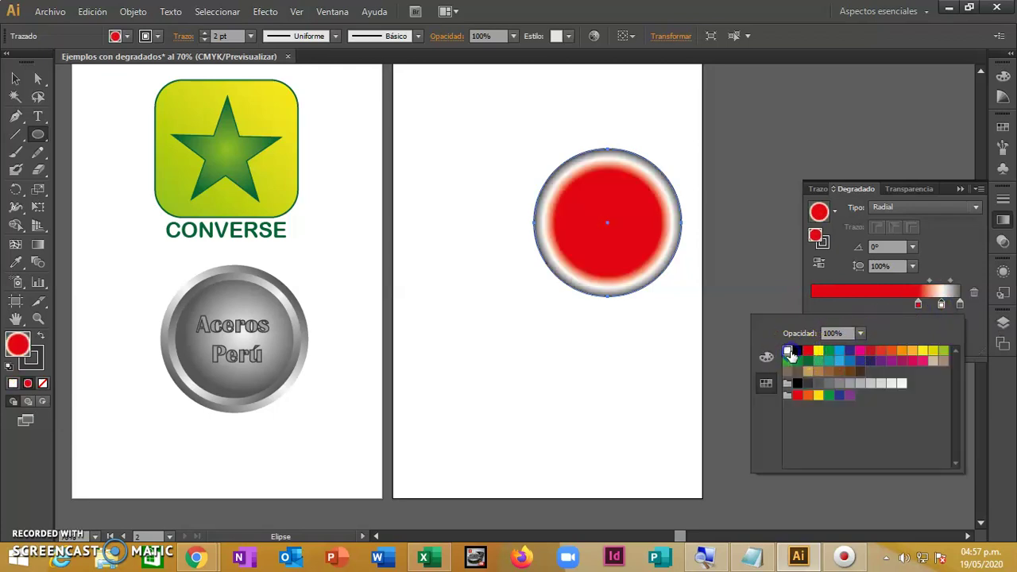
{"action": "double_click", "coordinate": [960, 304]}
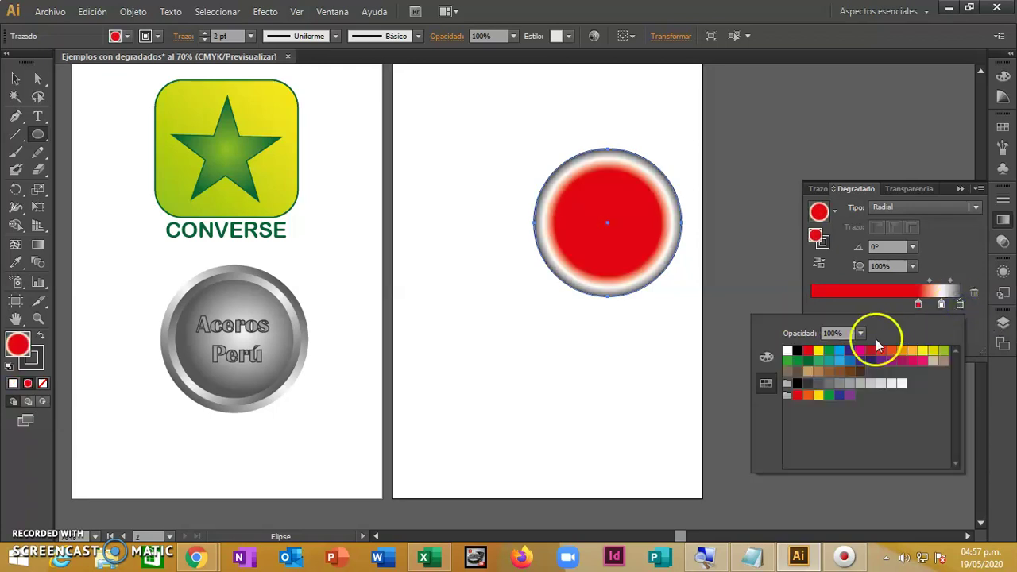
{"action": "left_click", "coordinate": [809, 351]}
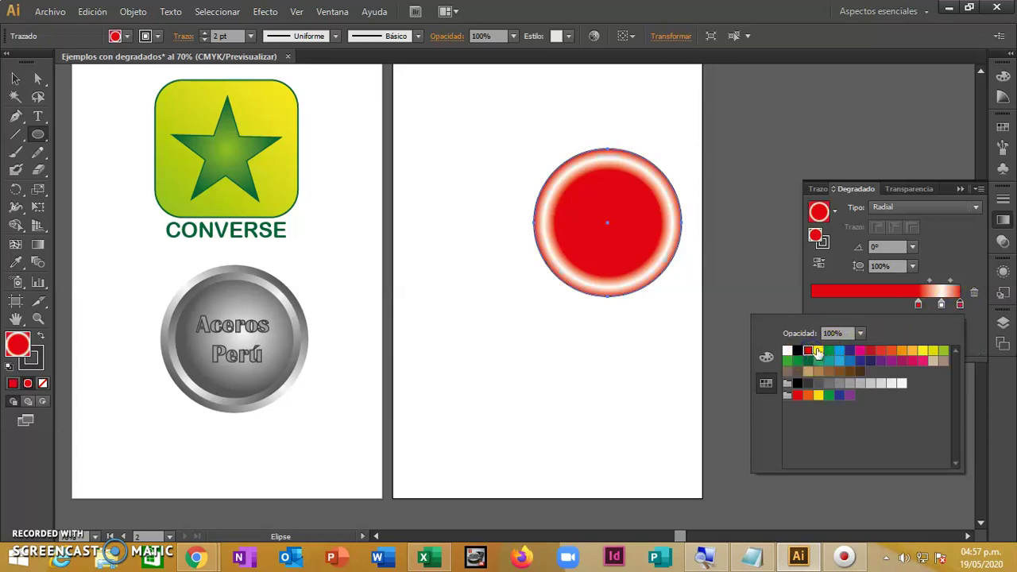
{"action": "left_click", "coordinate": [941, 306]}
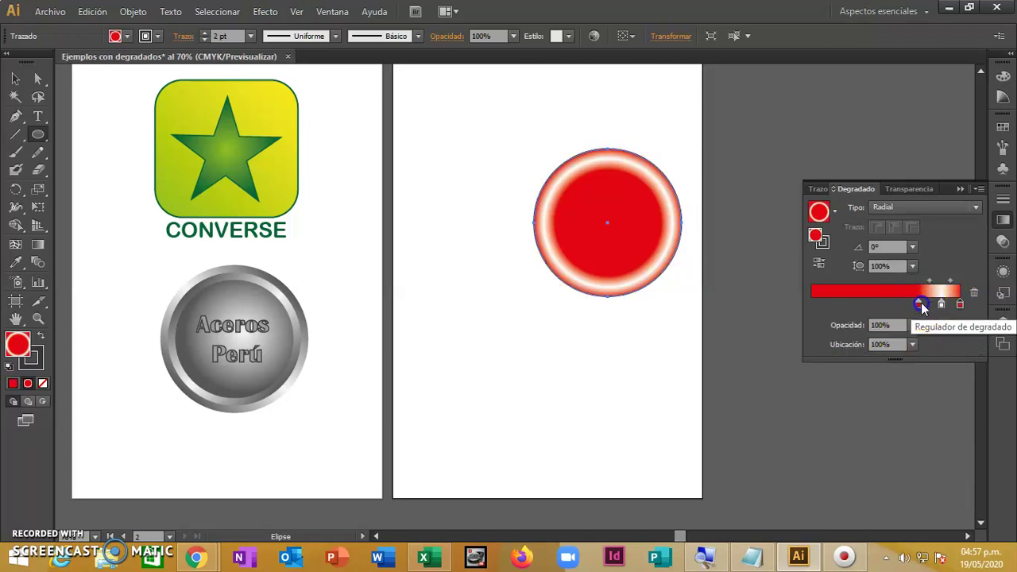
{"action": "left_click", "coordinate": [918, 306]}
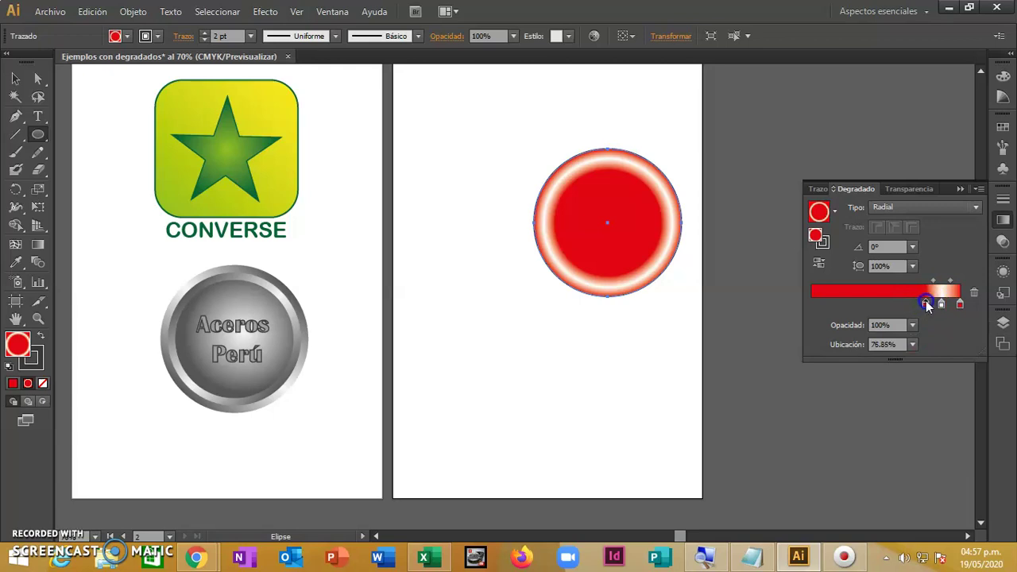
{"action": "left_click_drag", "start_coordinate": [941, 303], "coordinate": [943, 303]}
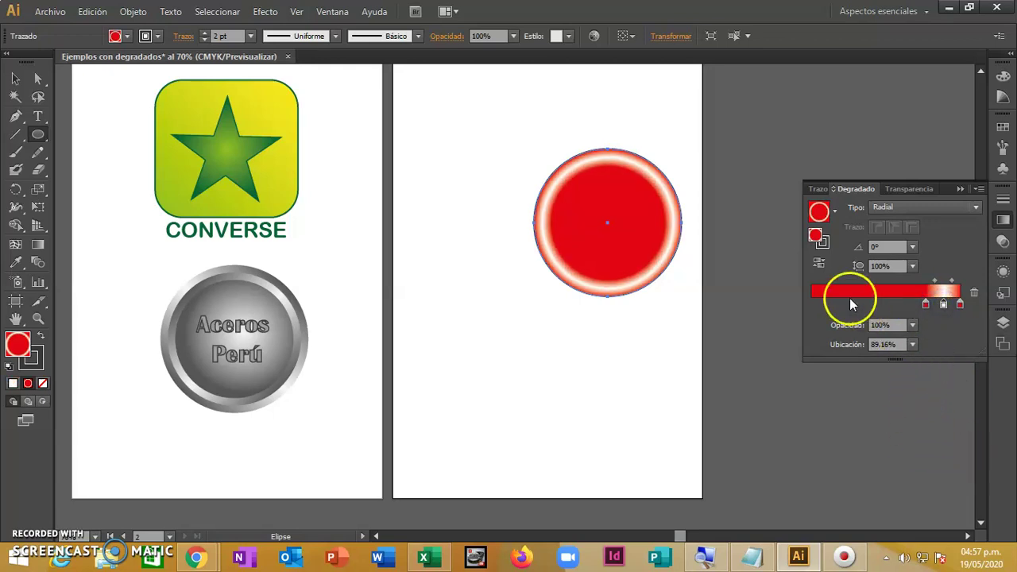
{"action": "scroll", "coordinate": [699, 243], "scroll_direction": "up", "scroll_amount": 2}
- Nudge the gradient stop to about 90.64% and draw an 85 mm circle
{"action": "scroll", "coordinate": [702, 240], "scroll_direction": "down", "scroll_amount": 1}
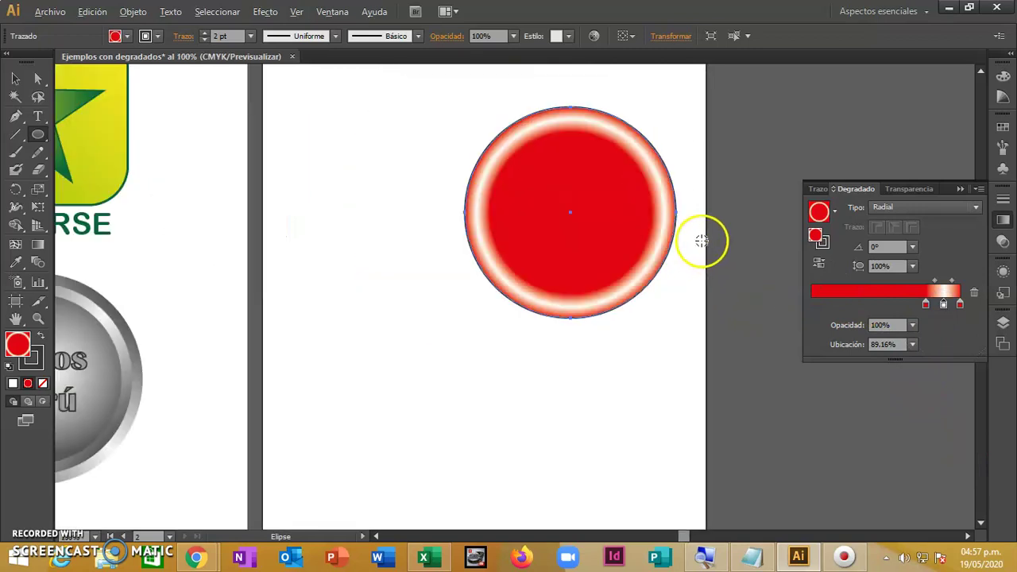
{"action": "scroll", "coordinate": [715, 227], "scroll_direction": "up", "scroll_amount": 1}
{"action": "left_click_drag", "start_coordinate": [943, 304], "coordinate": [932, 305]}
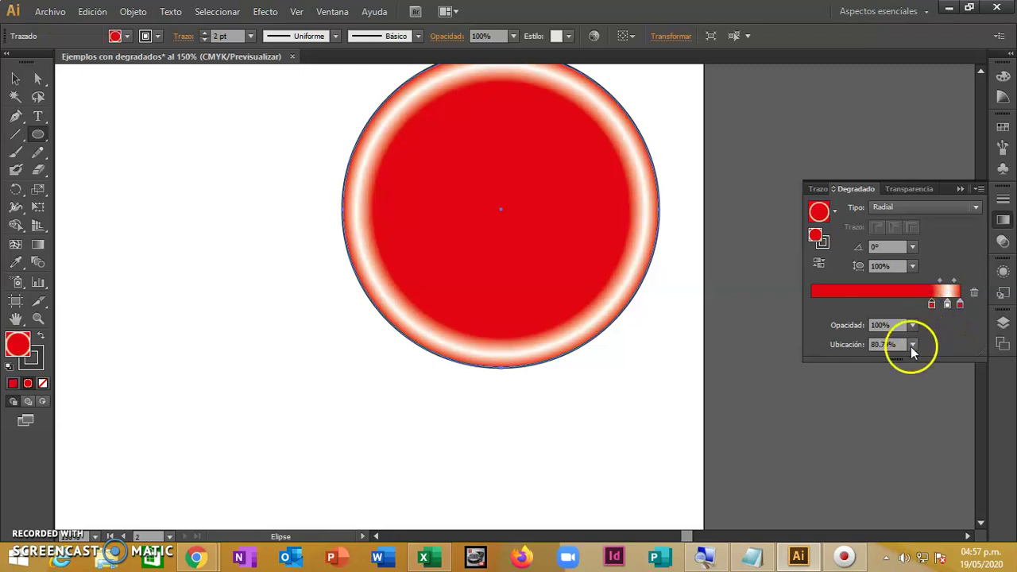
{"action": "left_click", "coordinate": [271, 285]}
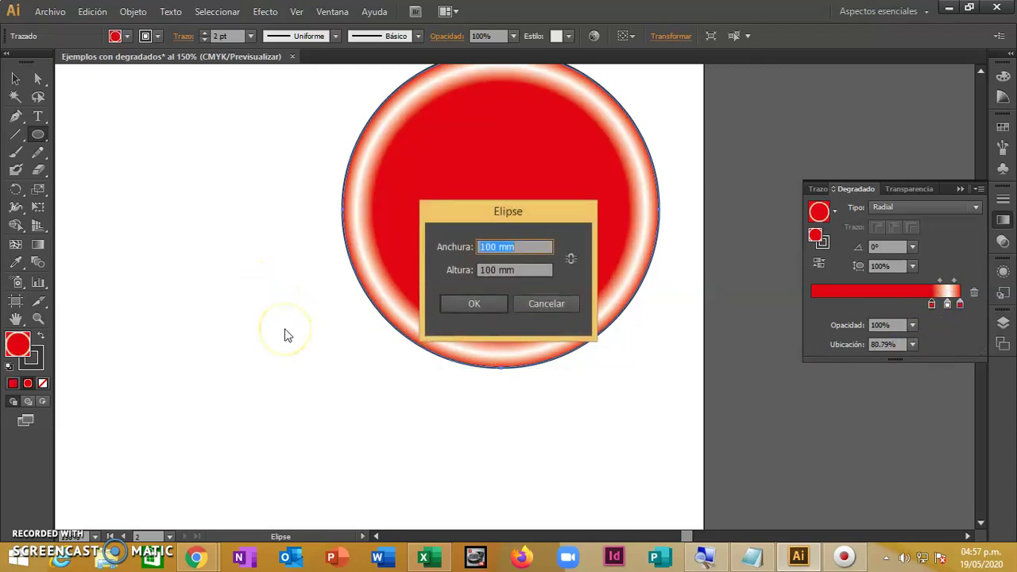
{"action": "type", "text": "5"}
{"action": "key", "text": "Tab"}
{"action": "type", "text": "8"}
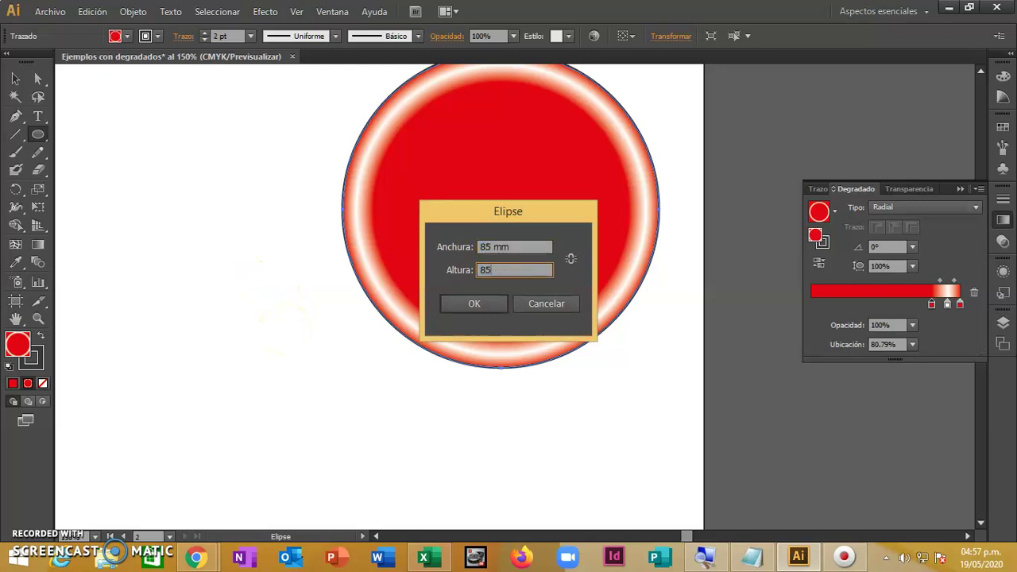
{"action": "key", "text": "Return"}
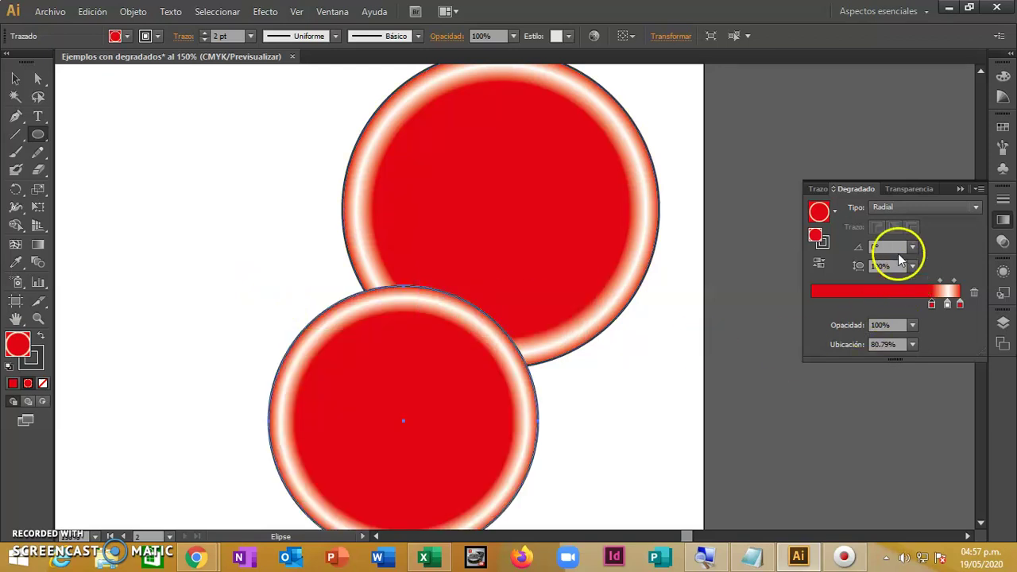
- Fill the 85 mm circle solid red with no outline and centre it on the gradient circle
{"action": "left_click", "coordinate": [116, 35]}
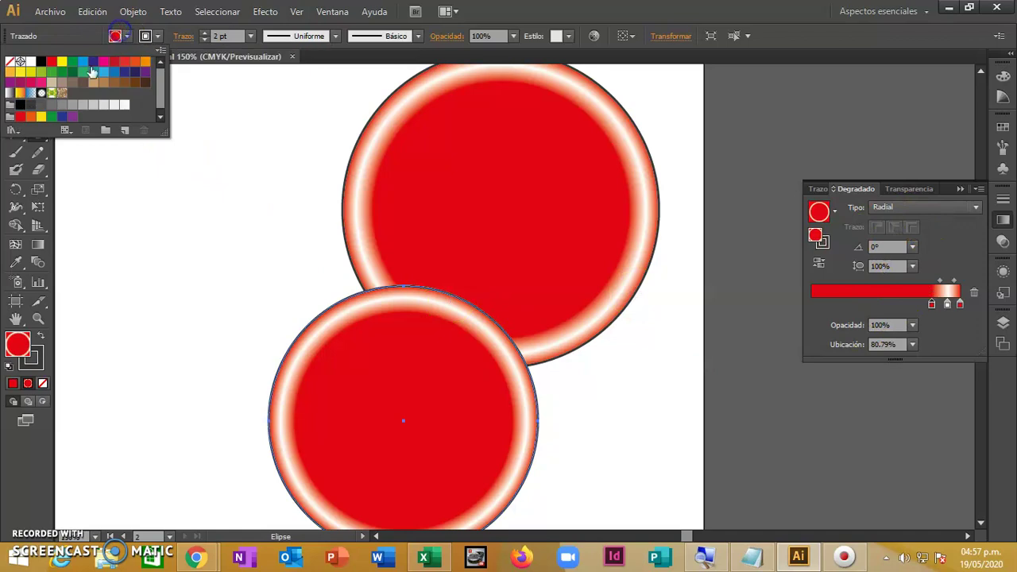
{"action": "left_click", "coordinate": [53, 62]}
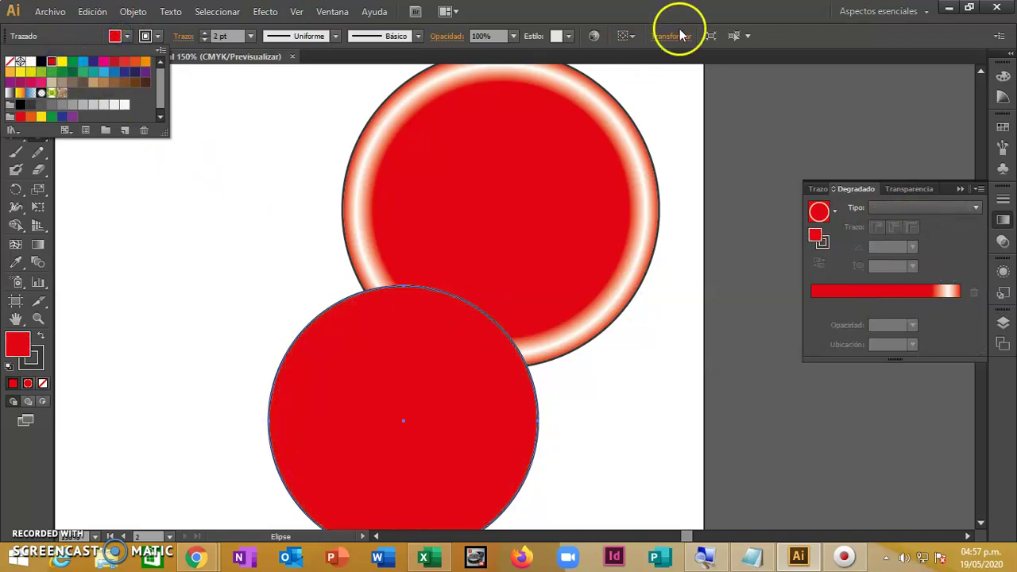
{"action": "left_click", "coordinate": [17, 79]}
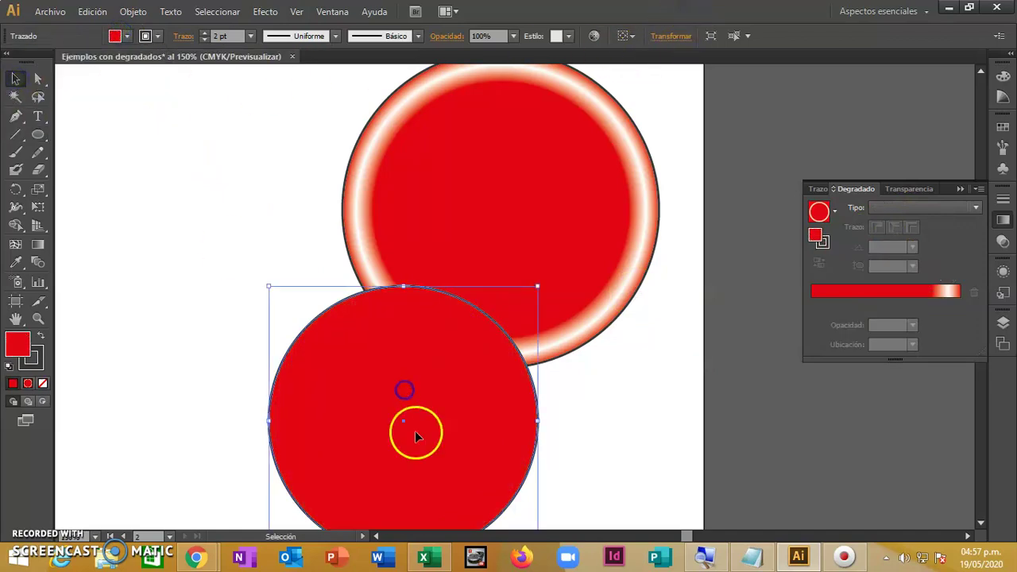
{"action": "left_click", "coordinate": [205, 35]}
{"action": "left_click", "coordinate": [204, 34]}
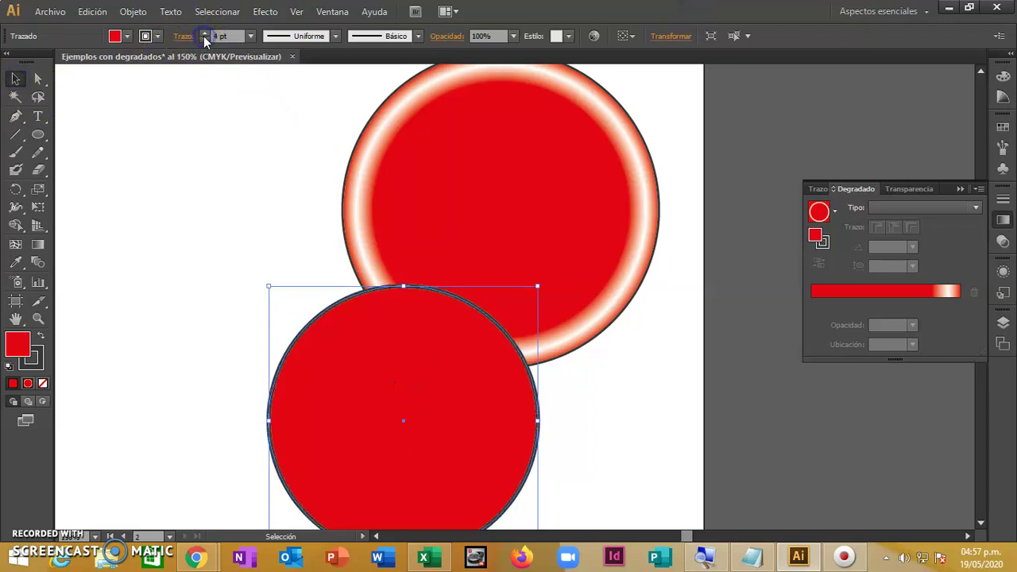
{"action": "left_click", "coordinate": [204, 39]}
{"action": "left_click", "coordinate": [204, 39]}
{"action": "left_click", "coordinate": [204, 39]}
{"action": "left_click", "coordinate": [204, 39]}
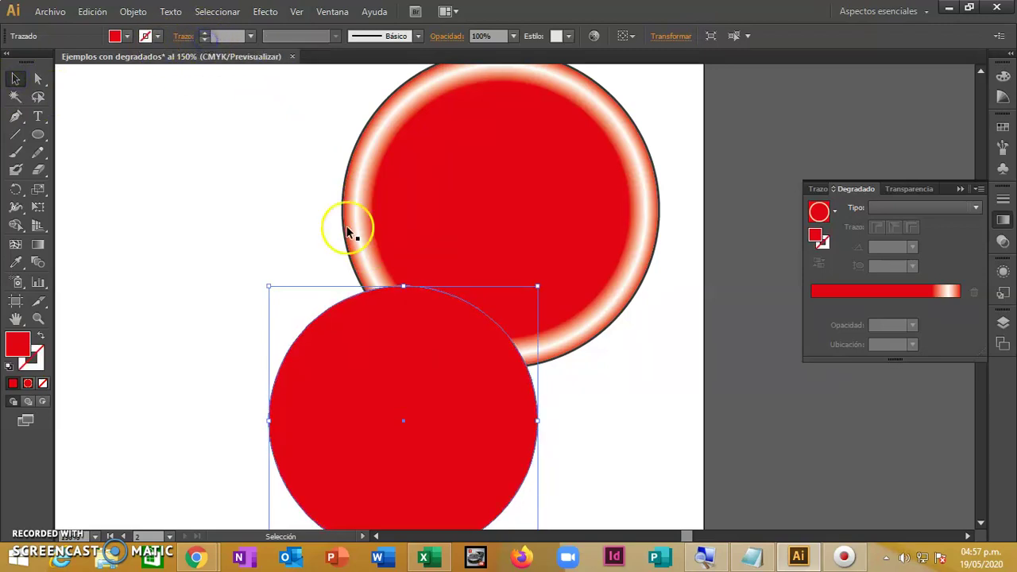
{"action": "left_click_drag", "start_coordinate": [406, 407], "coordinate": [500, 205]}
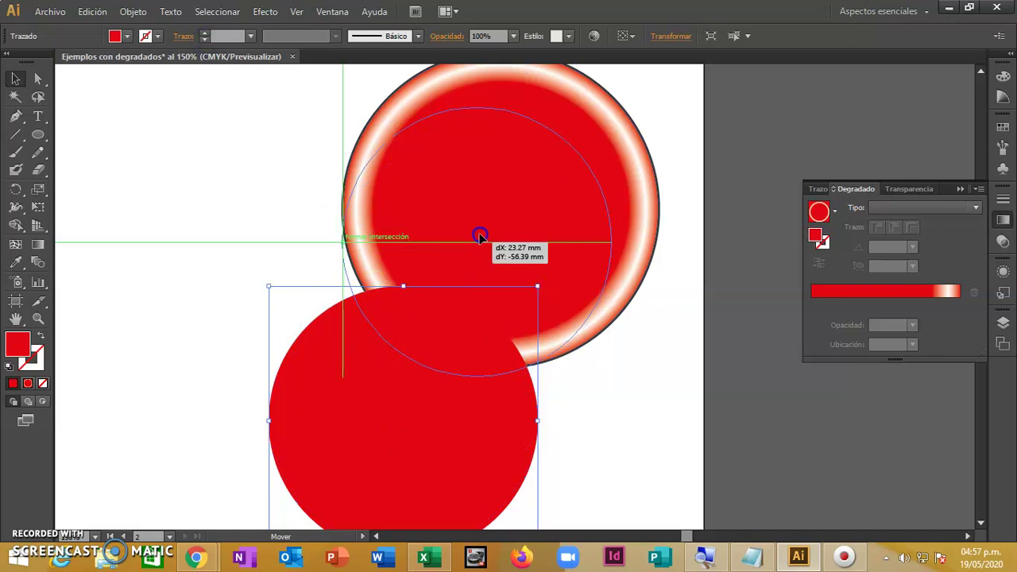
{"action": "left_click_drag", "start_coordinate": [500, 205], "coordinate": [504, 211]}
- Resize the inner red circle to 82 × 82 mm
{"action": "left_click", "coordinate": [612, 430]}
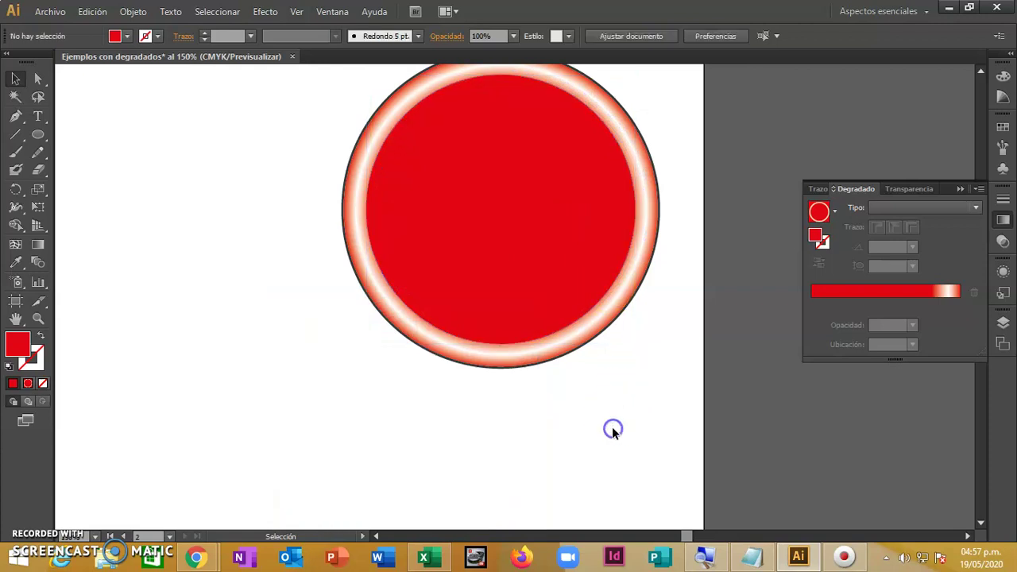
{"action": "scroll", "coordinate": [613, 428], "scroll_direction": "up", "scroll_amount": 2}
{"action": "scroll", "coordinate": [613, 428], "scroll_direction": "up", "scroll_amount": 1}
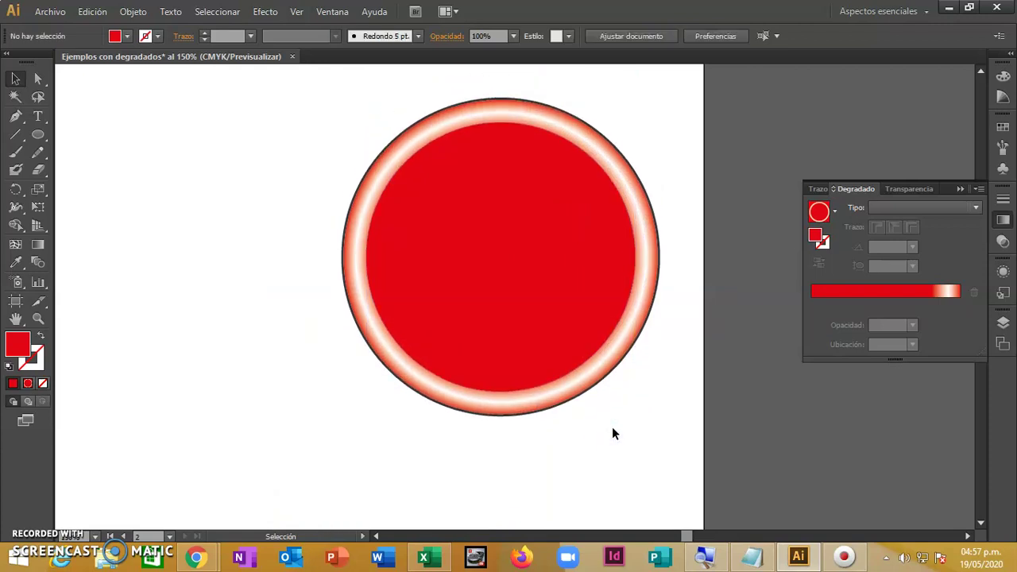
{"action": "left_click", "coordinate": [555, 305]}
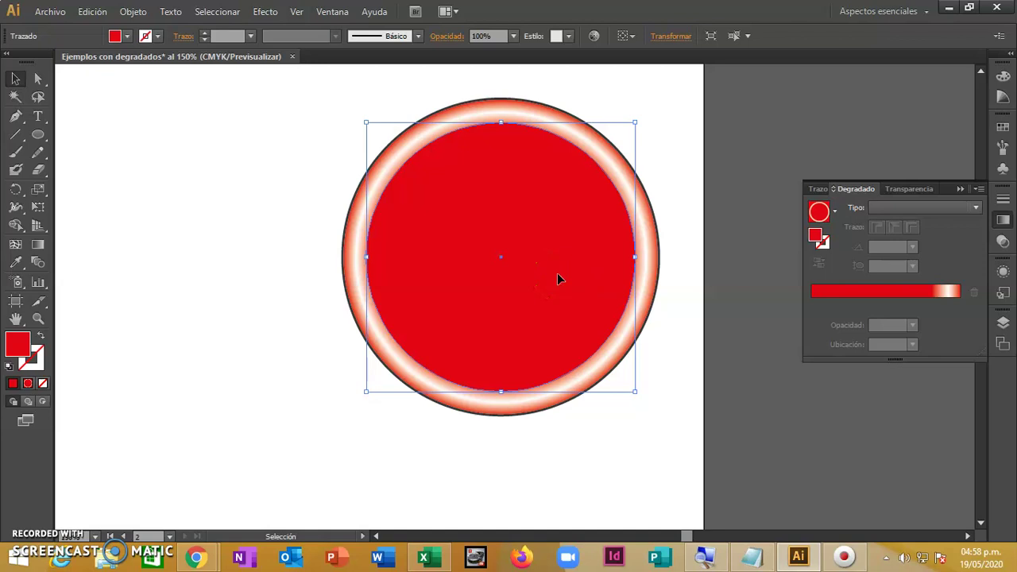
{"action": "left_click", "coordinate": [671, 38]}
{"action": "double_click", "coordinate": [635, 62]}
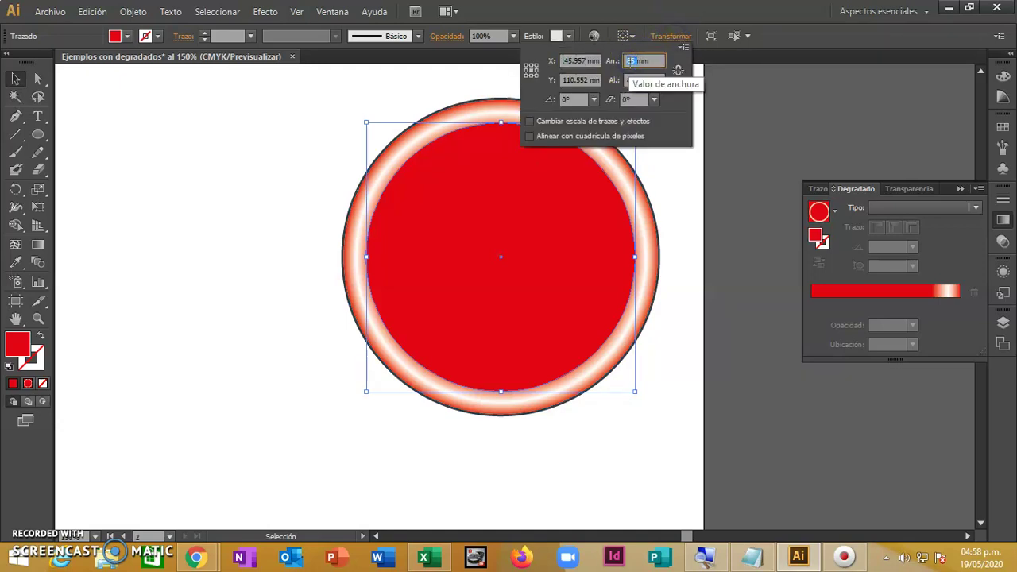
{"action": "key", "text": "Tab"}
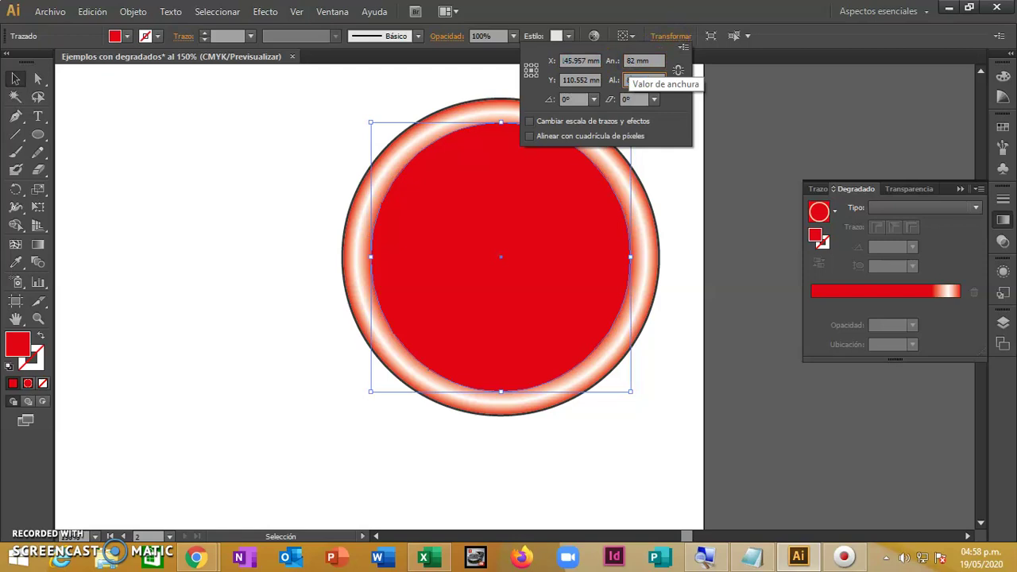
{"action": "type", "text": "82"}
{"action": "key", "text": "Return"}
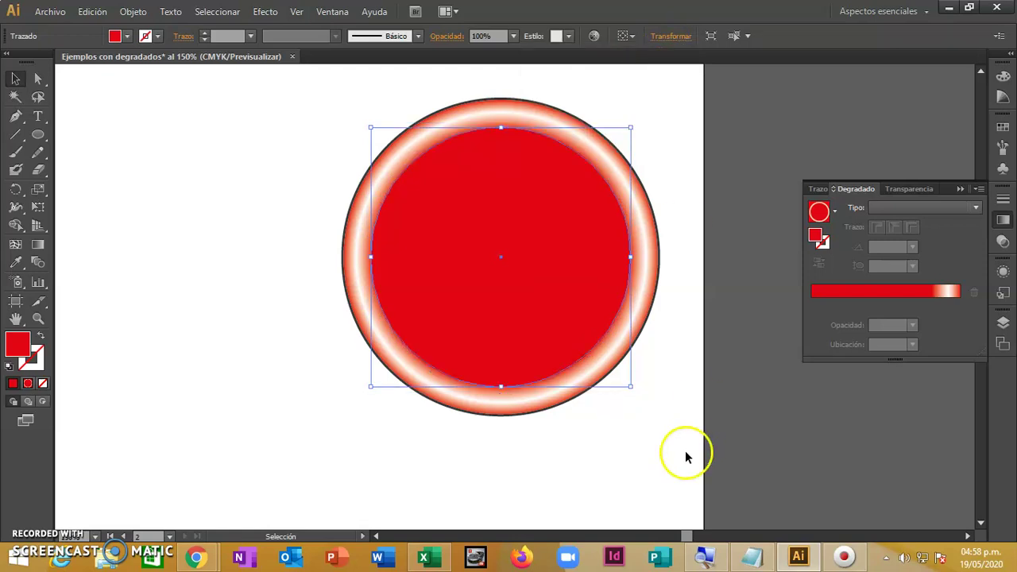
{"action": "left_click", "coordinate": [666, 487]}
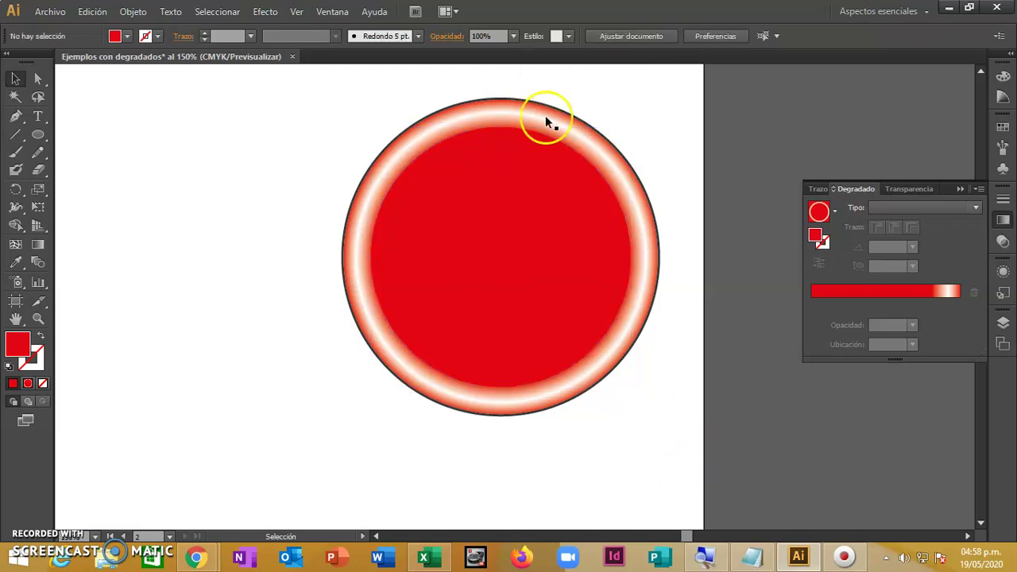
- Set the outer gradient circle's outline to none
{"action": "left_click", "coordinate": [481, 101]}
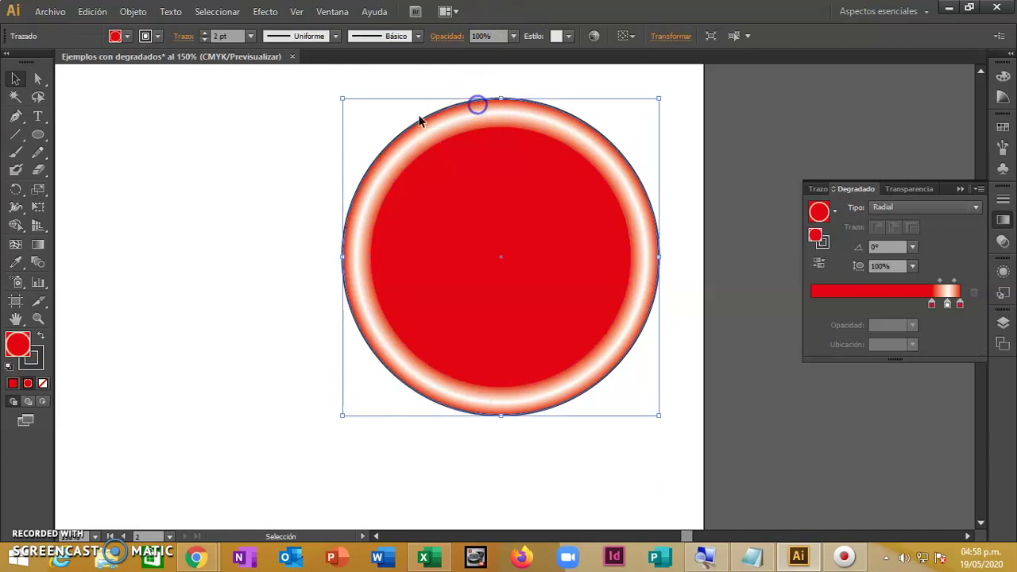
{"action": "left_click", "coordinate": [204, 39]}
{"action": "left_click", "coordinate": [252, 182]}
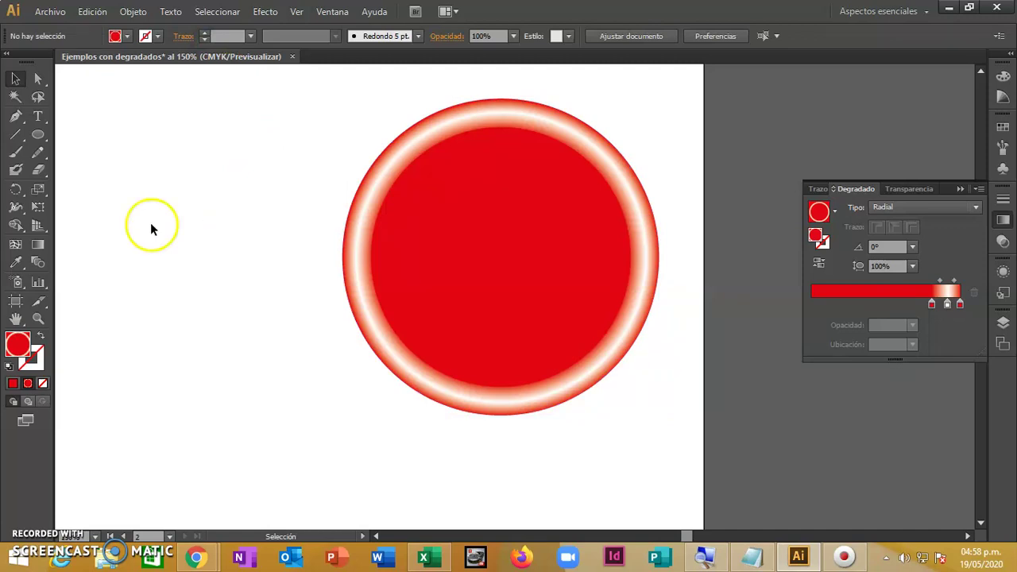
- Type 'CIRCULO' and 'ROJO' on two lines left of the circle
{"action": "left_click", "coordinate": [37, 116]}
{"action": "left_click", "coordinate": [156, 340]}
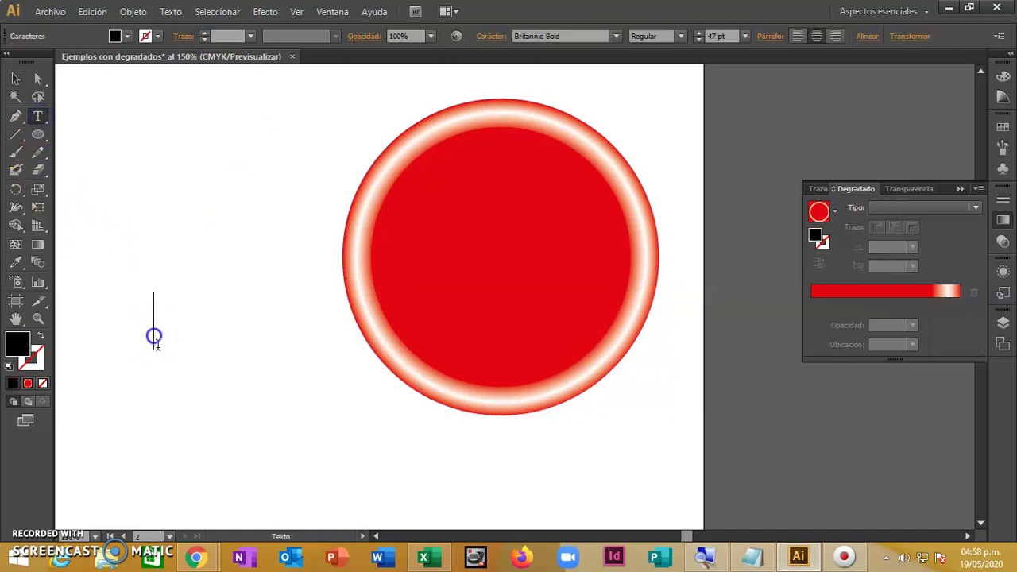
{"action": "type", "text": "CIRCULO"}
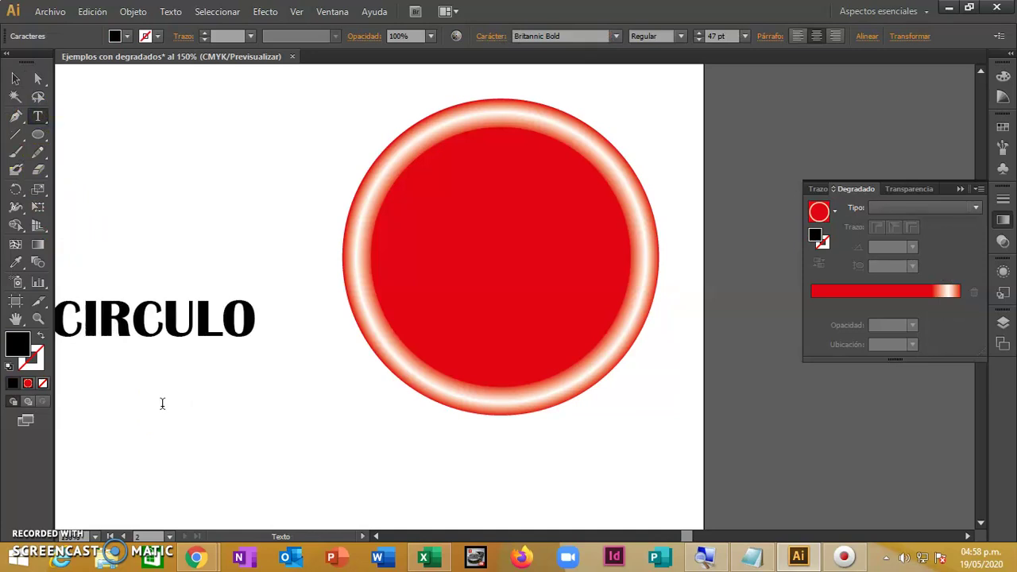
{"action": "key", "text": "Return"}
{"action": "type", "text": "ROJO"}
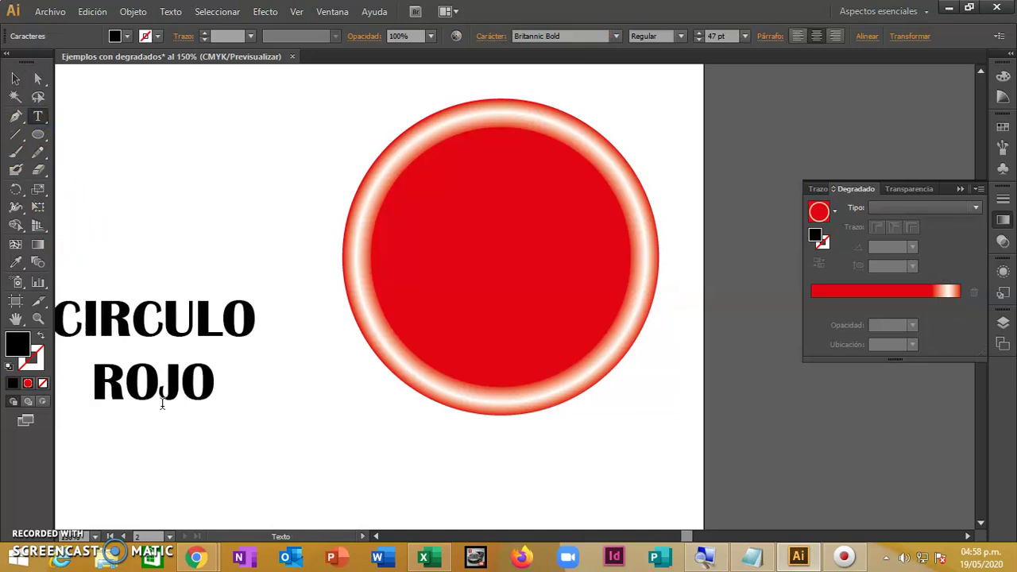
- Move the CIRCULO ROJO text onto the circle and make its fill white
{"action": "left_click", "coordinate": [15, 79]}
{"action": "left_click_drag", "start_coordinate": [228, 338], "coordinate": [577, 243]}
{"action": "left_click", "coordinate": [127, 35]}
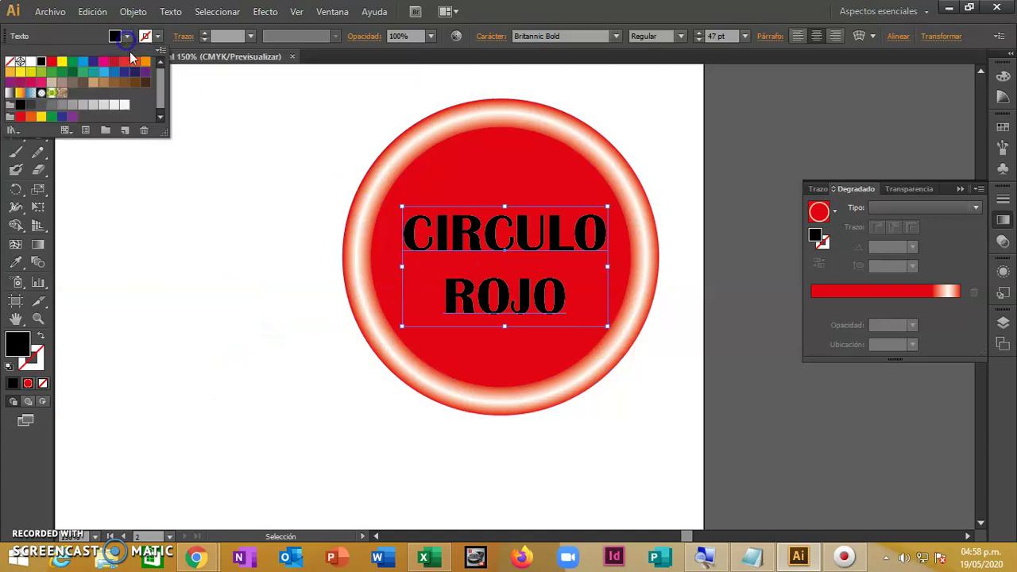
{"action": "left_click", "coordinate": [31, 62]}
{"action": "left_click", "coordinate": [191, 290]}
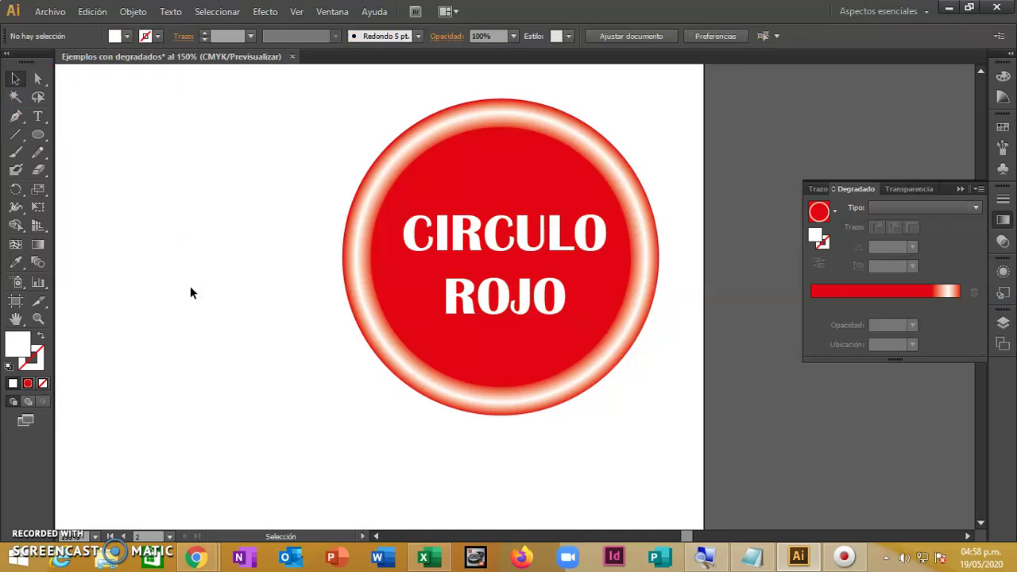
- Zoom out and move the whole red badge up and left on its artboard
{"action": "key", "text": "ctrl+minus"}
{"action": "key", "text": "ctrl+minus"}
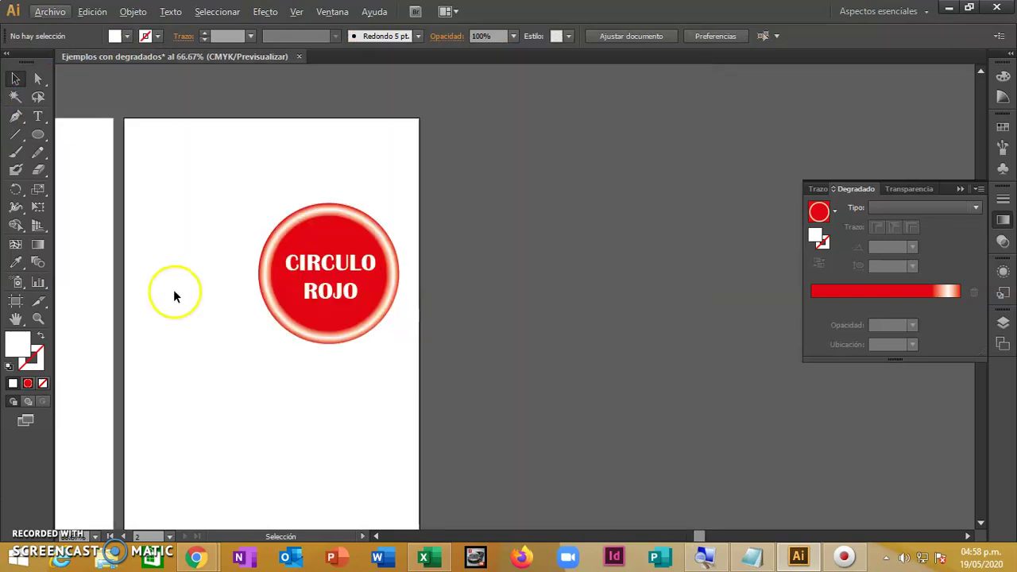
{"action": "left_click_drag", "start_coordinate": [174, 289], "coordinate": [400, 293]}
{"action": "left_click_drag", "start_coordinate": [469, 170], "coordinate": [674, 399]}
{"action": "mouse_move", "coordinate": [587, 310]}
{"action": "left_mouse_down"}
{"action": "mouse_move", "coordinate": [513, 275]}
{"action": "mouse_move", "coordinate": [443, 220]}
{"action": "left_mouse_up"}
{"action": "left_click", "coordinate": [528, 387]}
- Select the CIRCULO ROJO text together with the circle, then deselect everything
{"action": "left_click", "coordinate": [506, 245]}
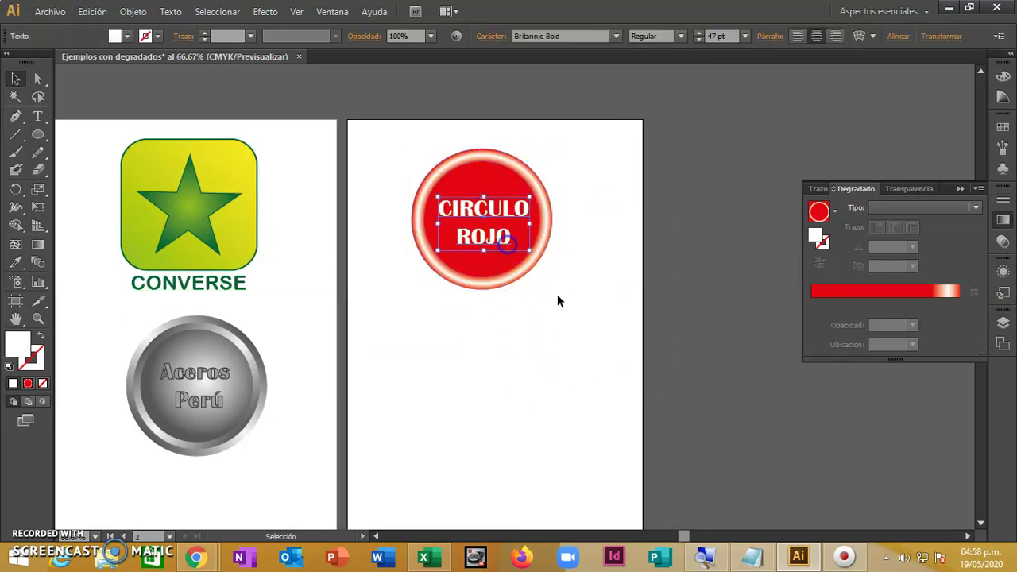
{"action": "left_click", "coordinate": [543, 228], "text": "shift"}
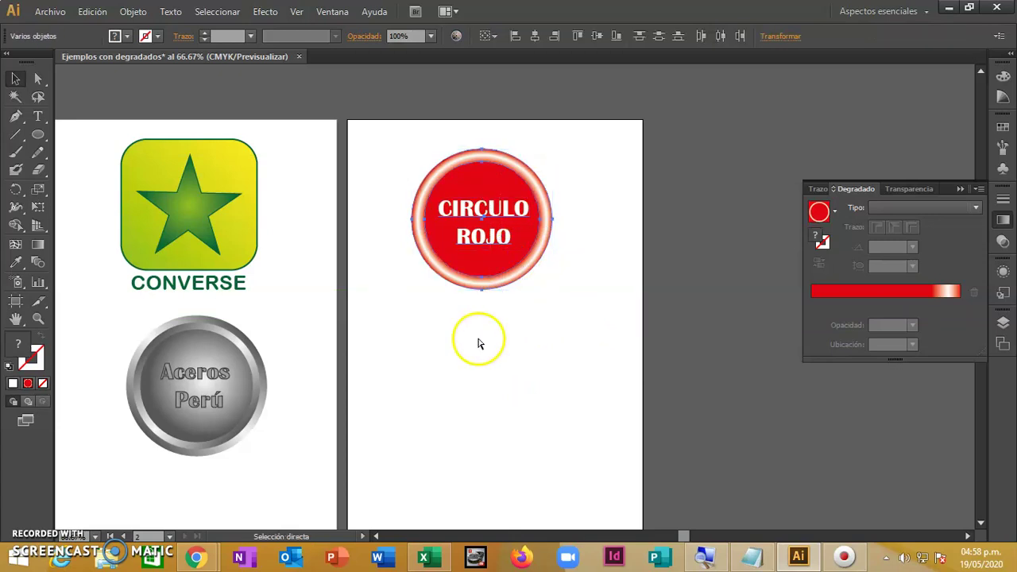
{"action": "left_click", "coordinate": [478, 353]}
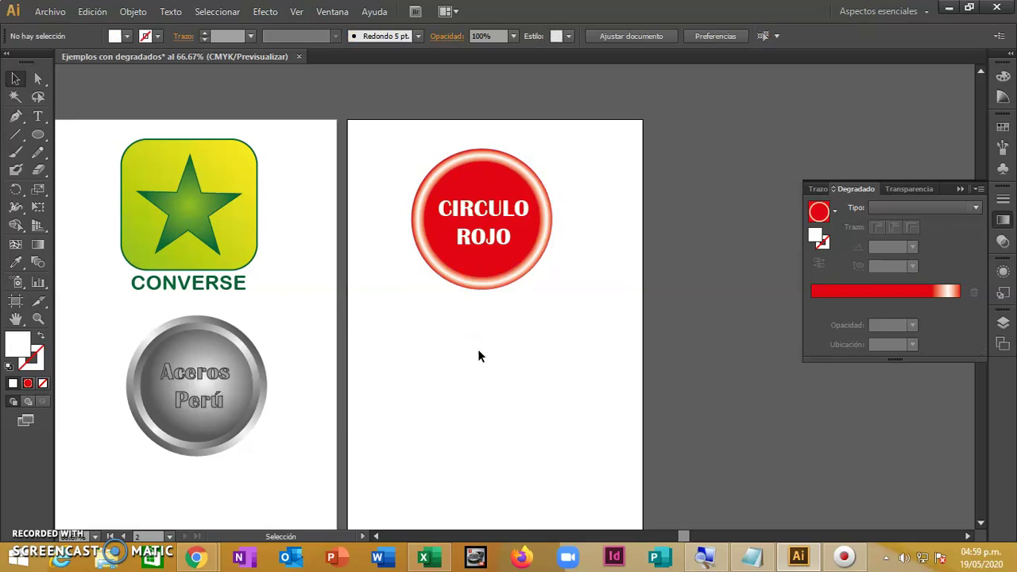
{"action": "left_click", "coordinate": [332, 411]}
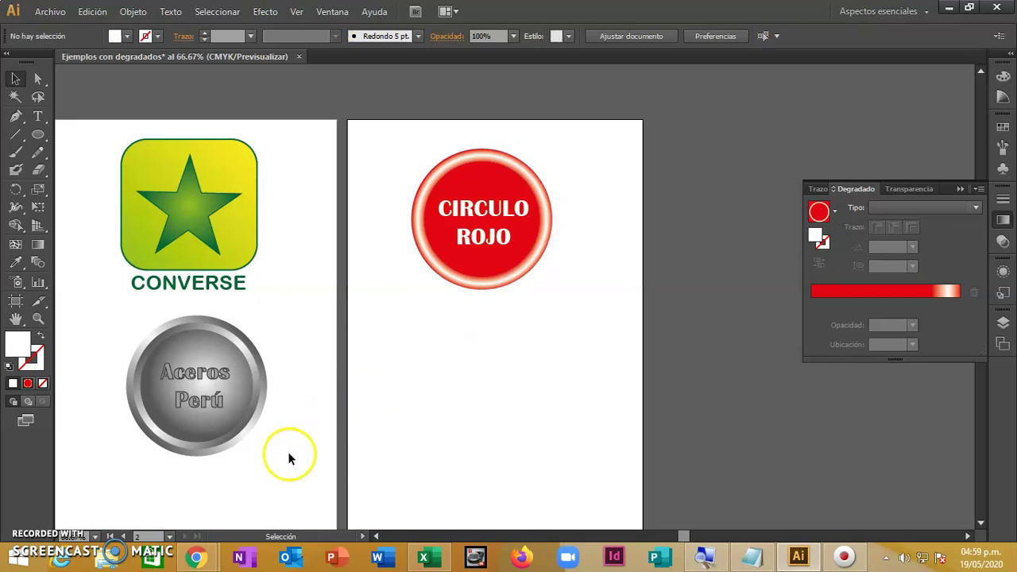